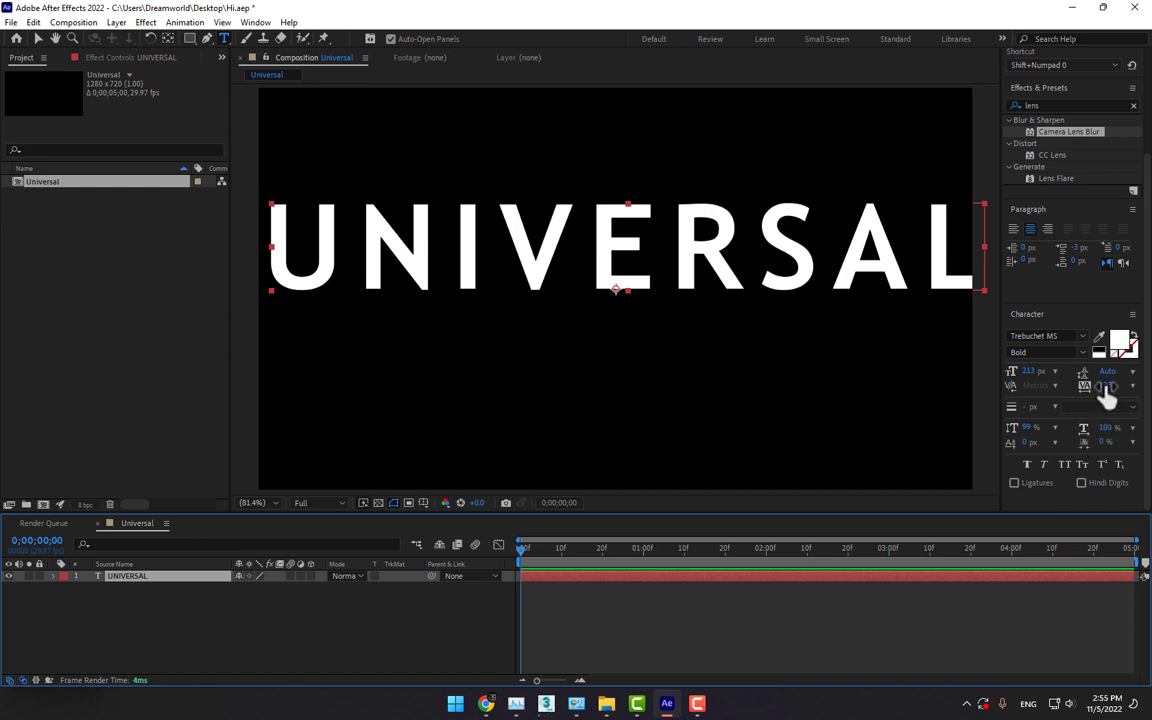
Set the tracking of the UNIVERSAL text to 0.
left_click(1106, 386)
type("0")
key("Return")
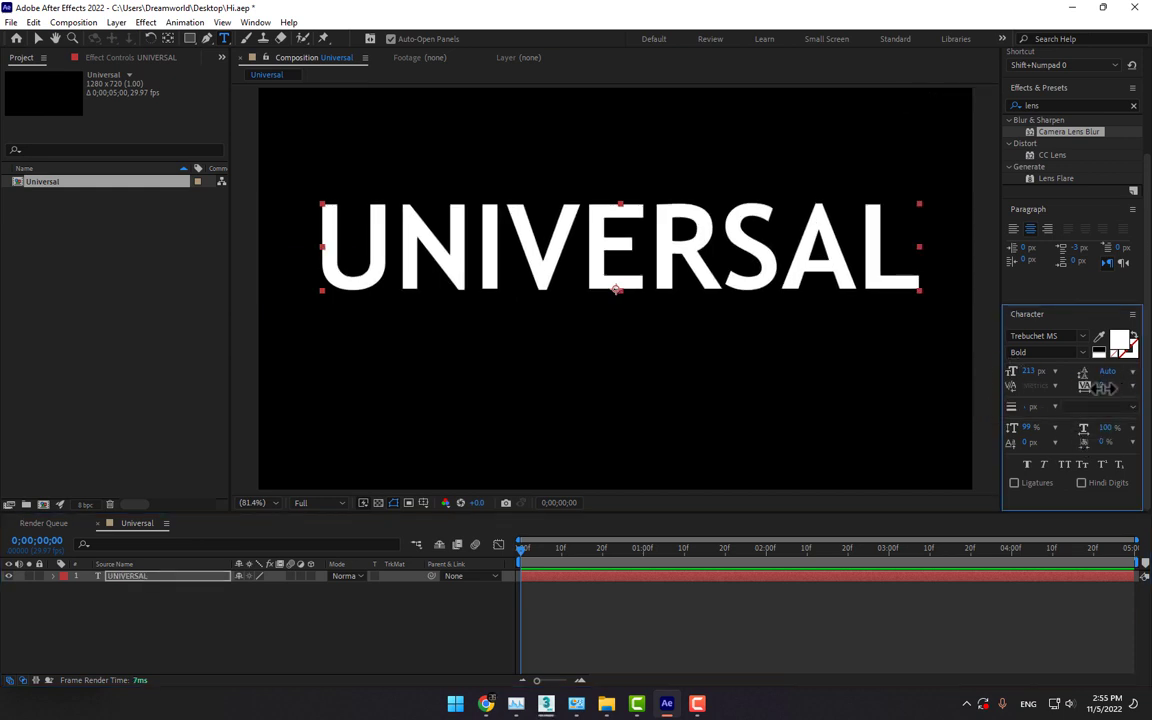
left_click(1105, 390)
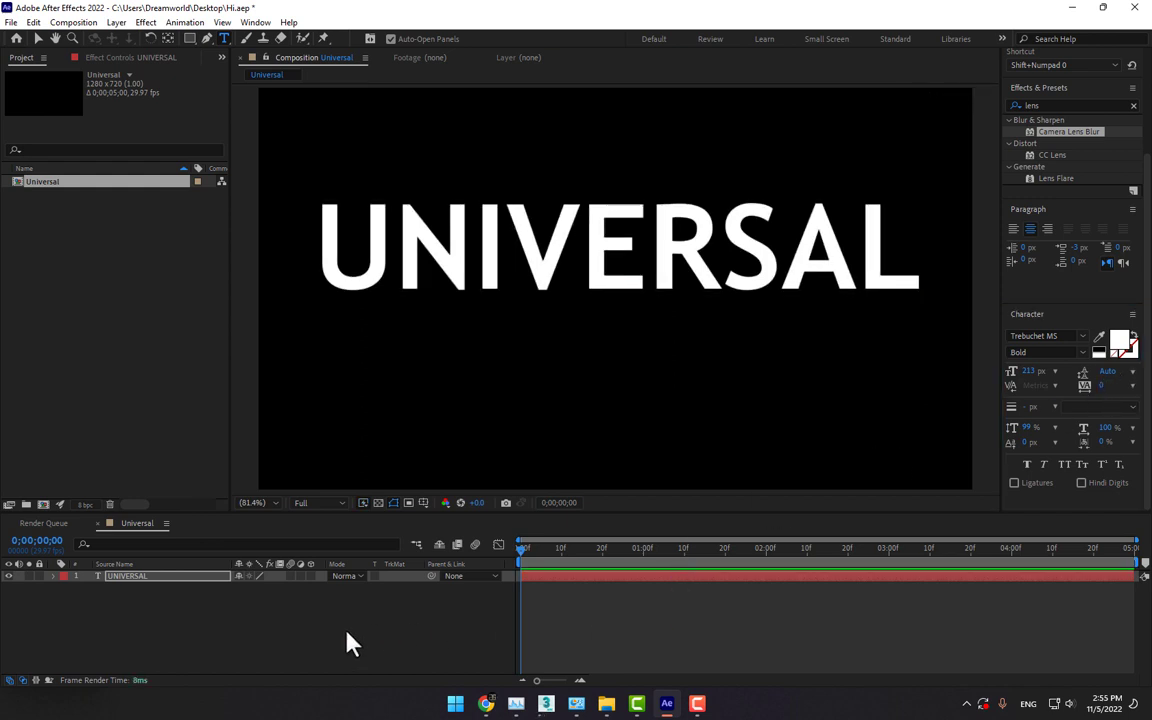
Select the UNIVERSAL text layer and choose Bold as its font style.
left_click(112, 588)
left_click(232, 578)
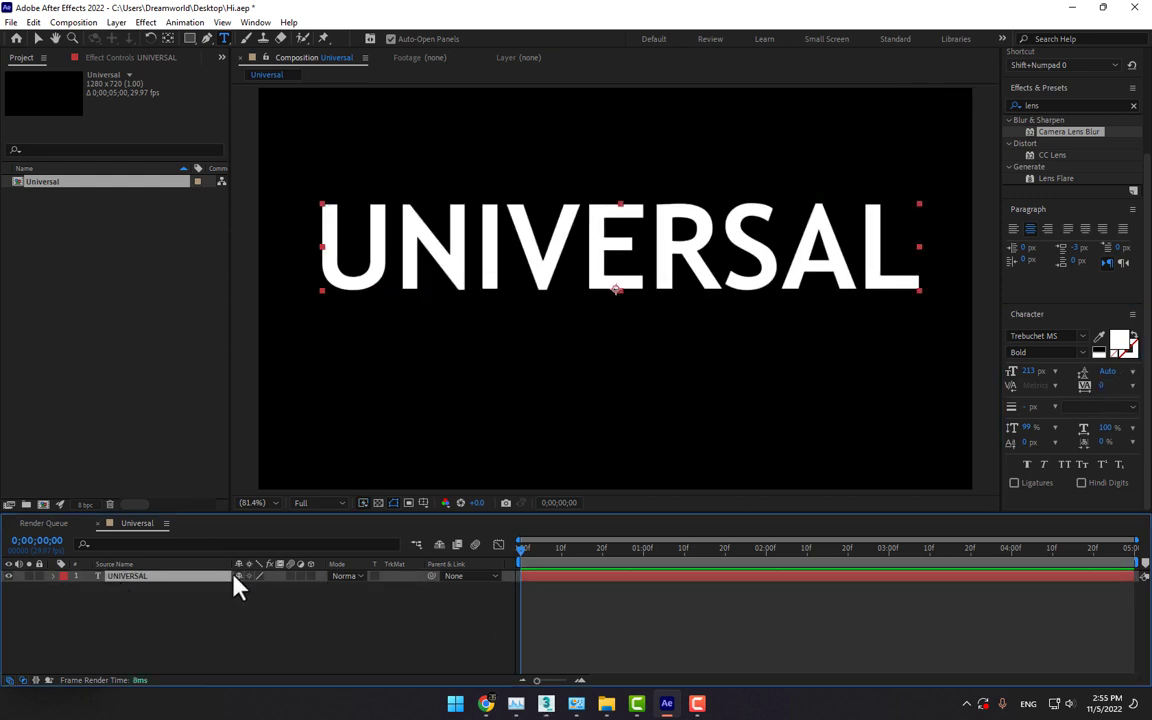
left_click(1083, 354)
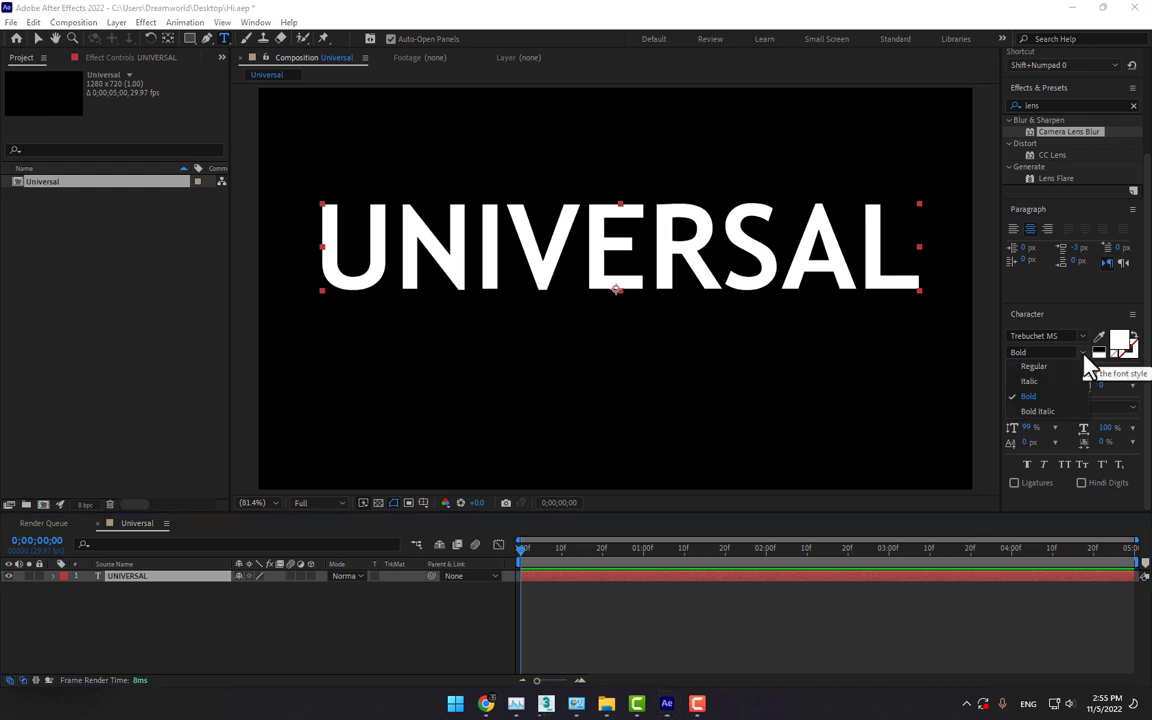
left_click(1030, 397)
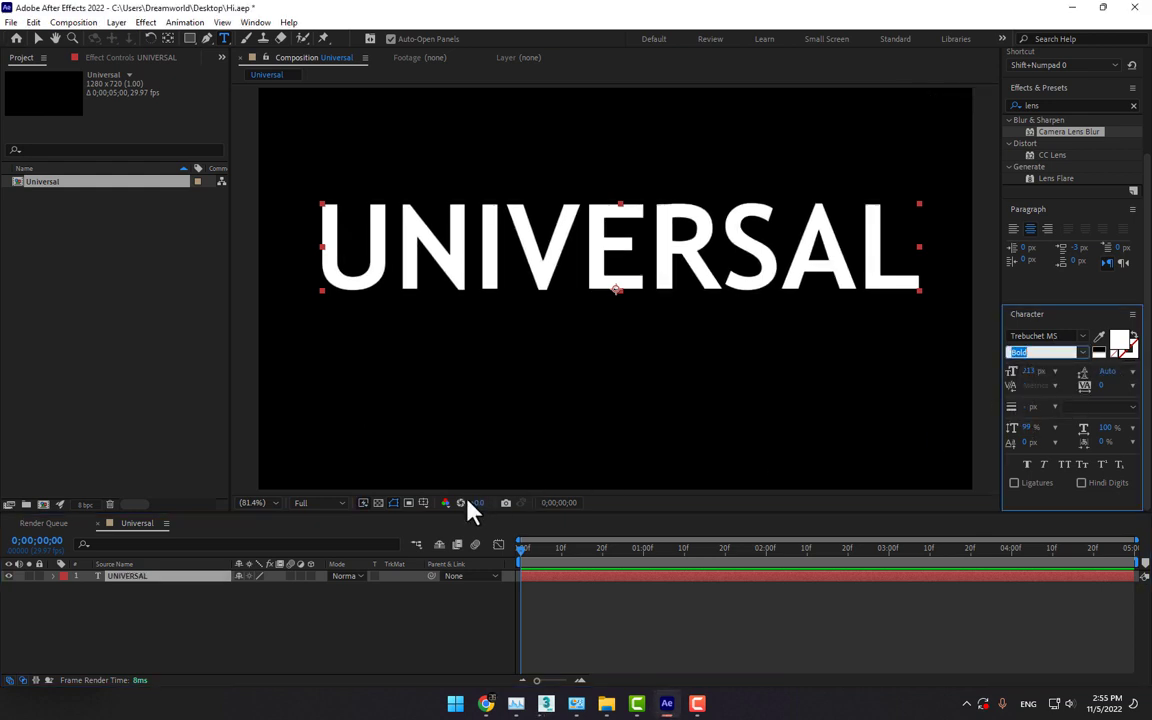
Create a new 1280 x 720 px black solid named Element 3D.
right_click(158, 592)
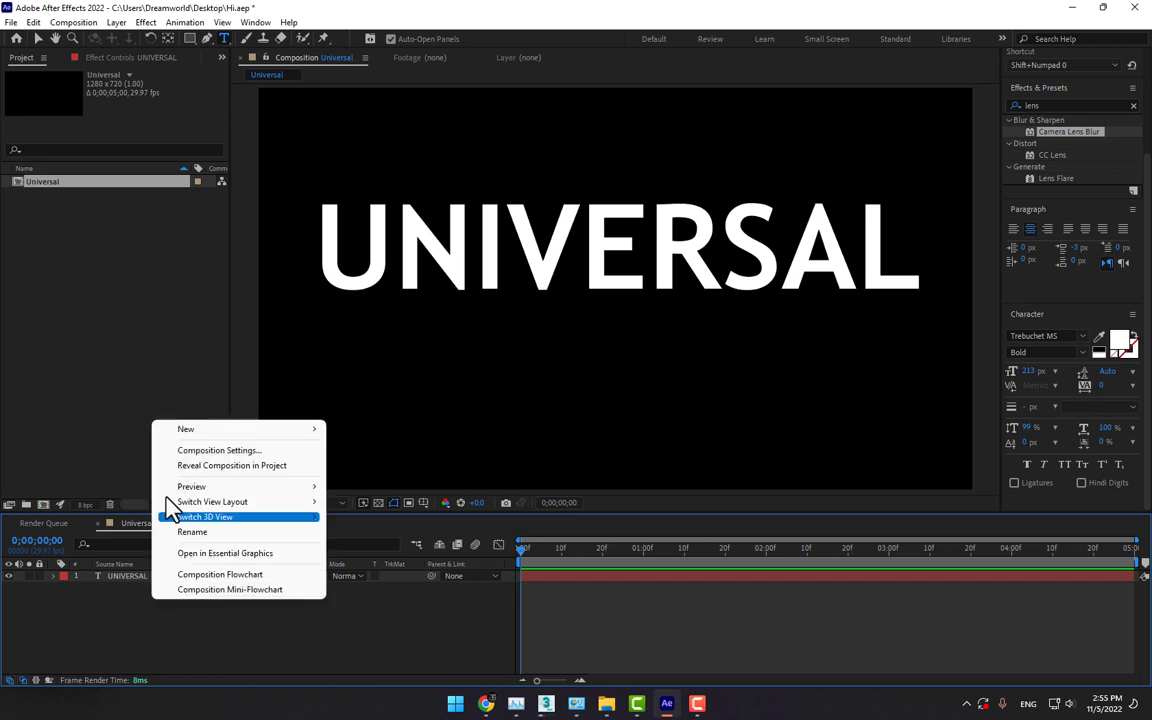
mouse_move(185, 430)
left_click(355, 467)
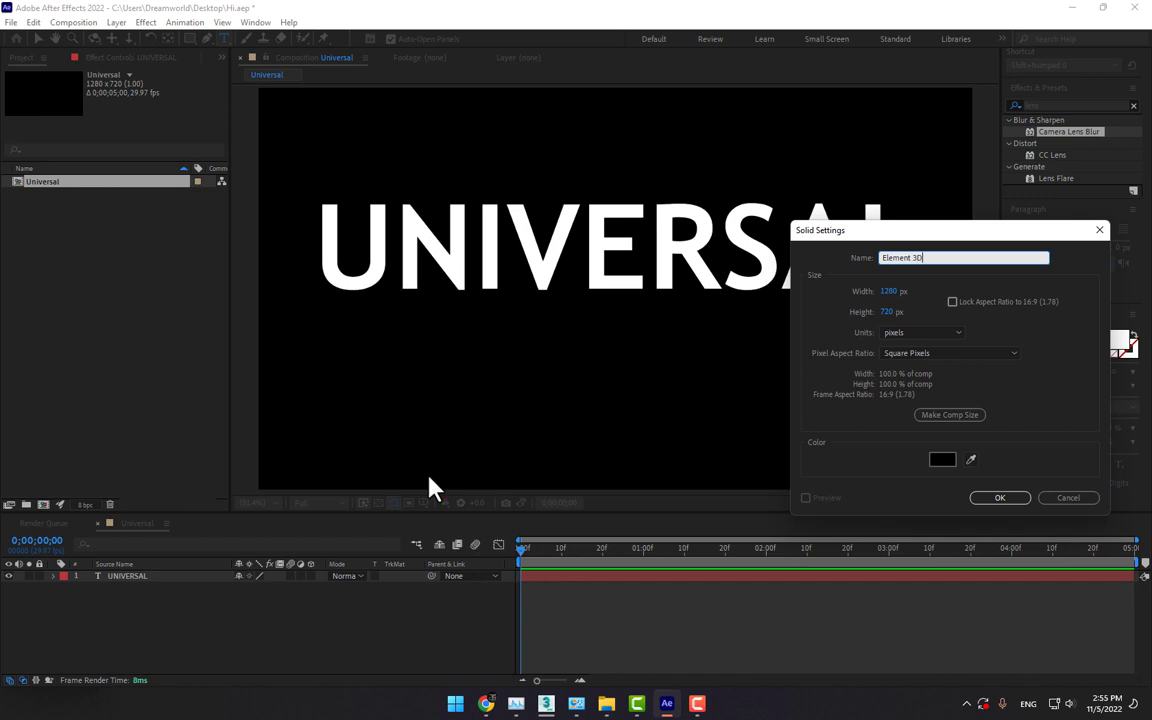
key("Return")
Apply the Video Copilot Element effect to the Element 3D solid.
left_click(146, 22)
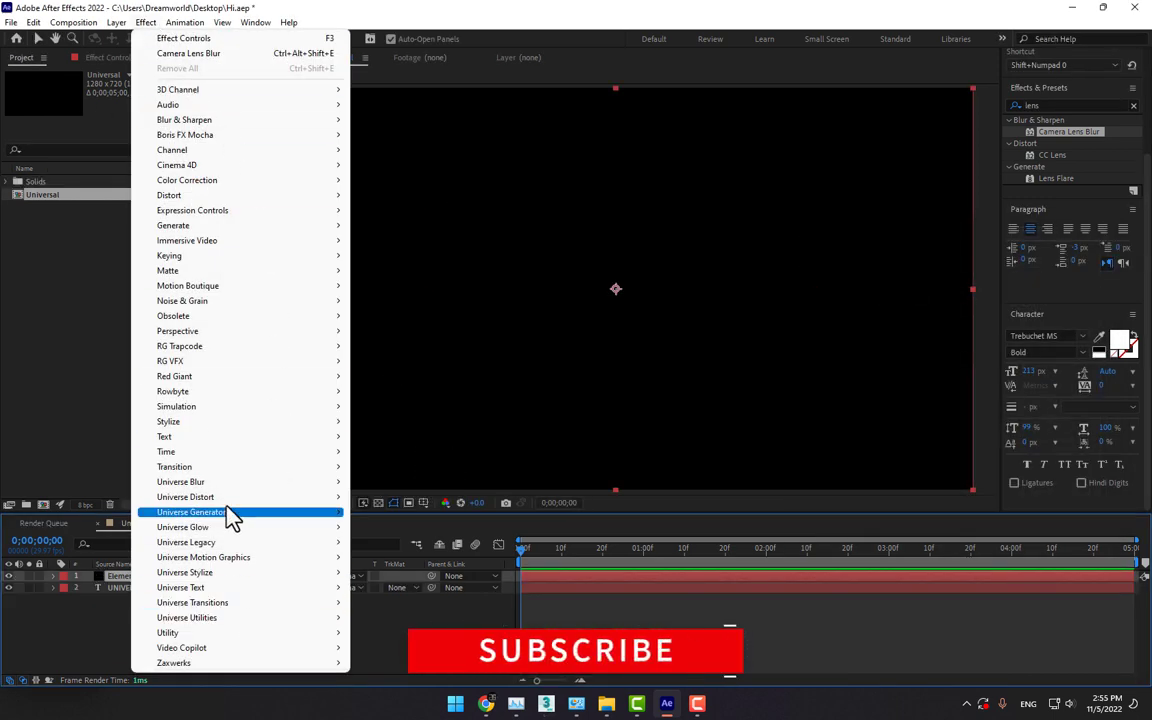
mouse_move(218, 648)
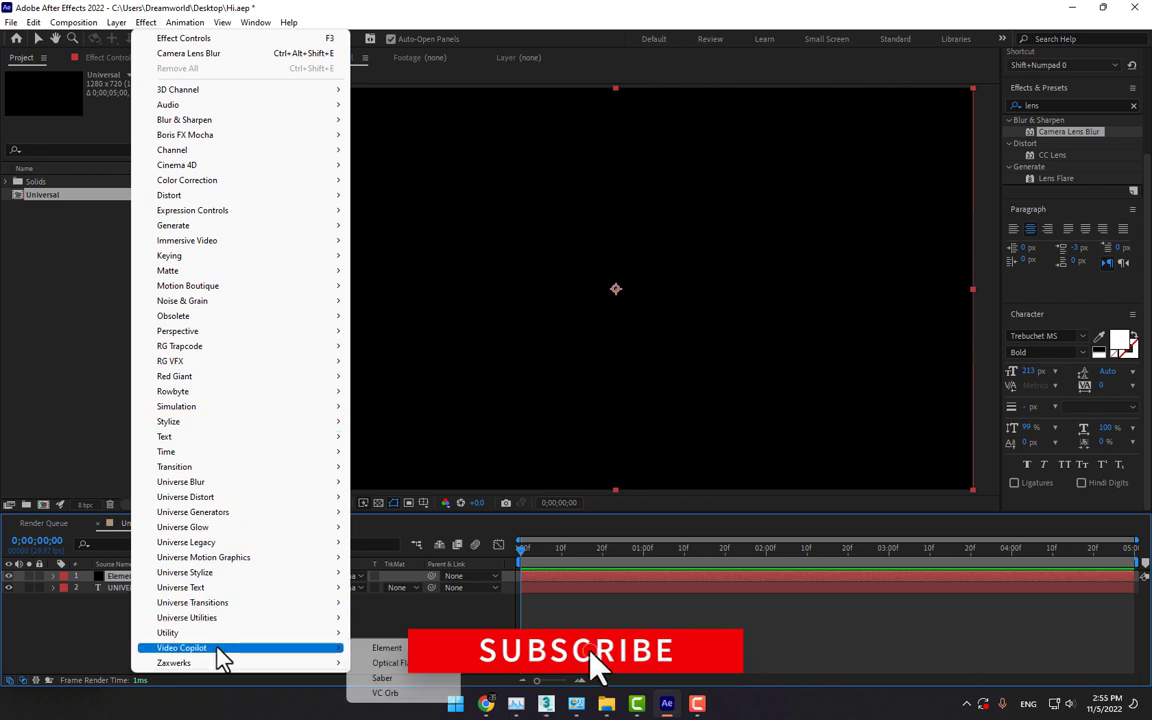
left_click(384, 649)
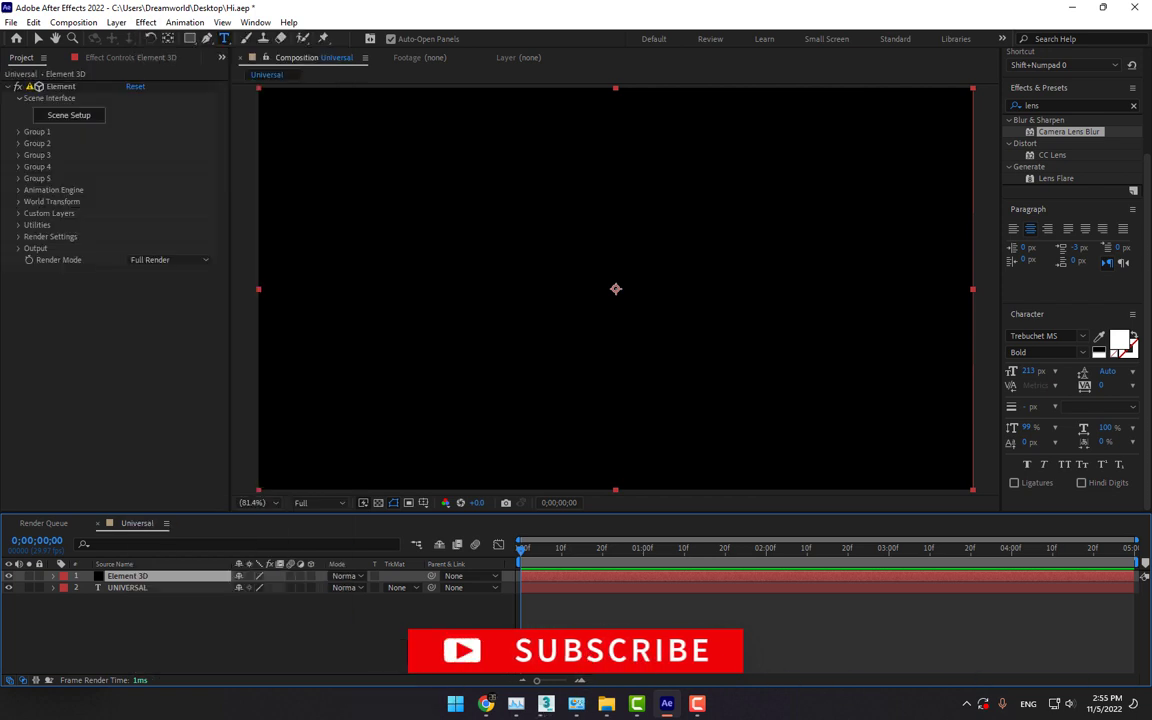
Assign the UNIVERSAL text layer to Path Layer 1 in the Element effect's custom text and masks.
left_click(18, 214)
left_click(29, 225)
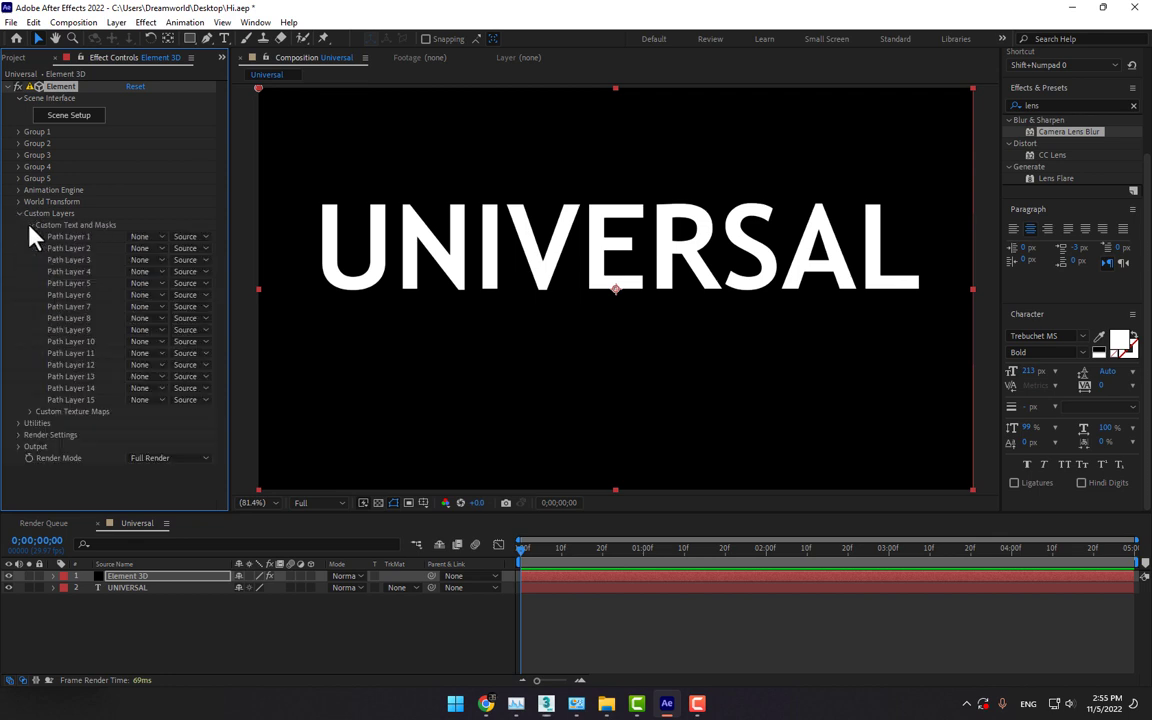
left_click(145, 237)
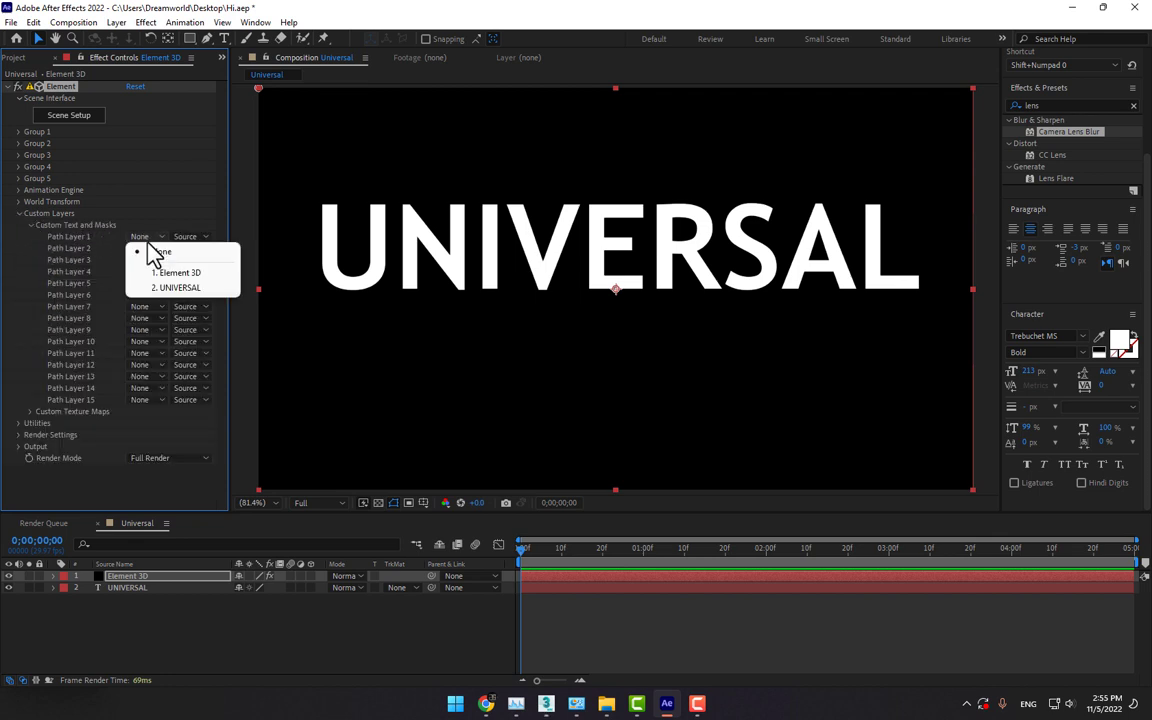
left_click(190, 288)
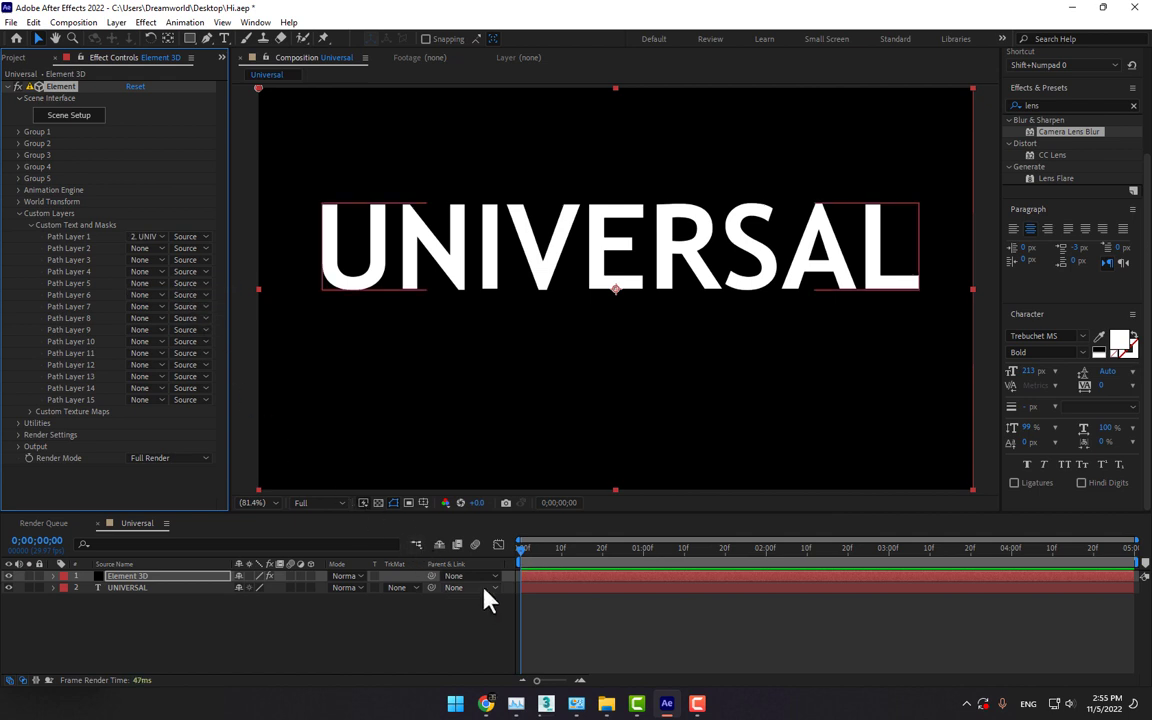
left_click(128, 587)
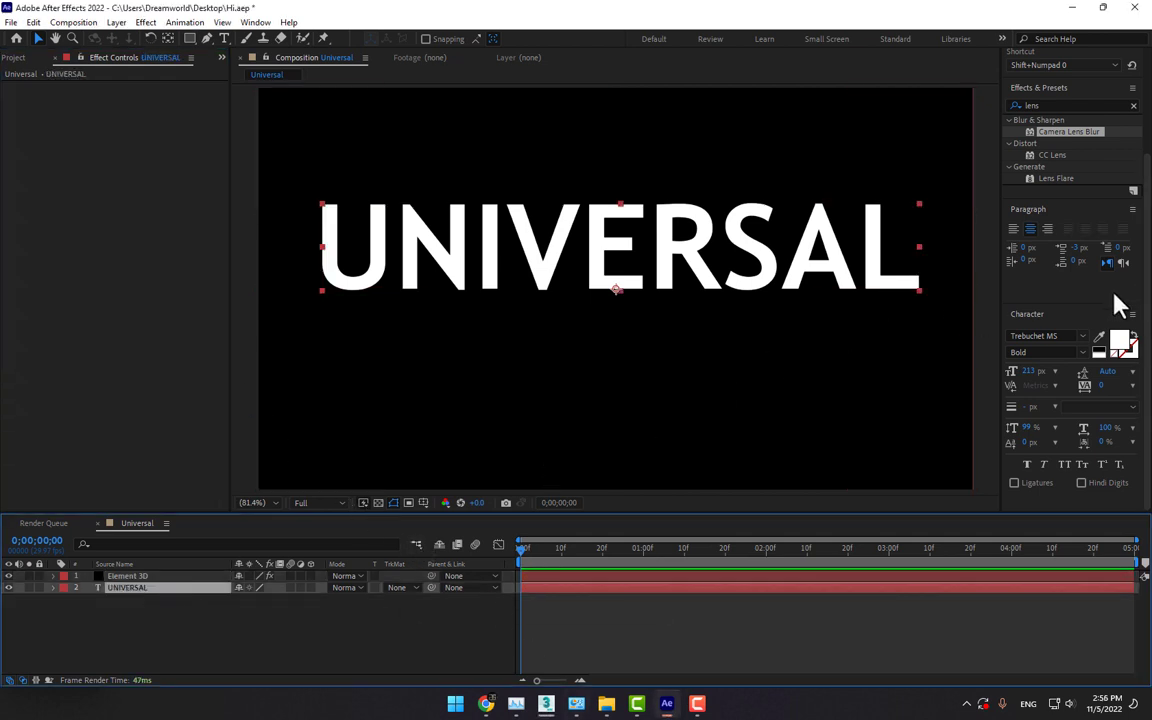
left_click(160, 577)
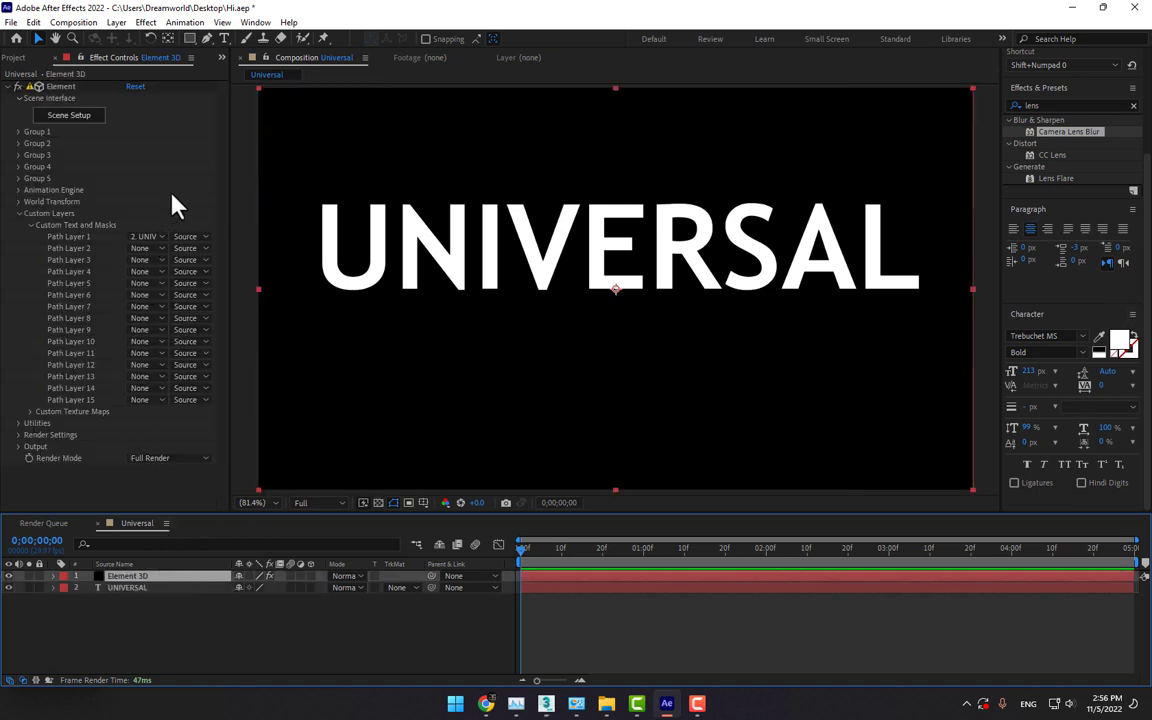
Open Element's Scene Setup and extrude the UNIVERSAL text into a 3D model.
left_click(70, 116)
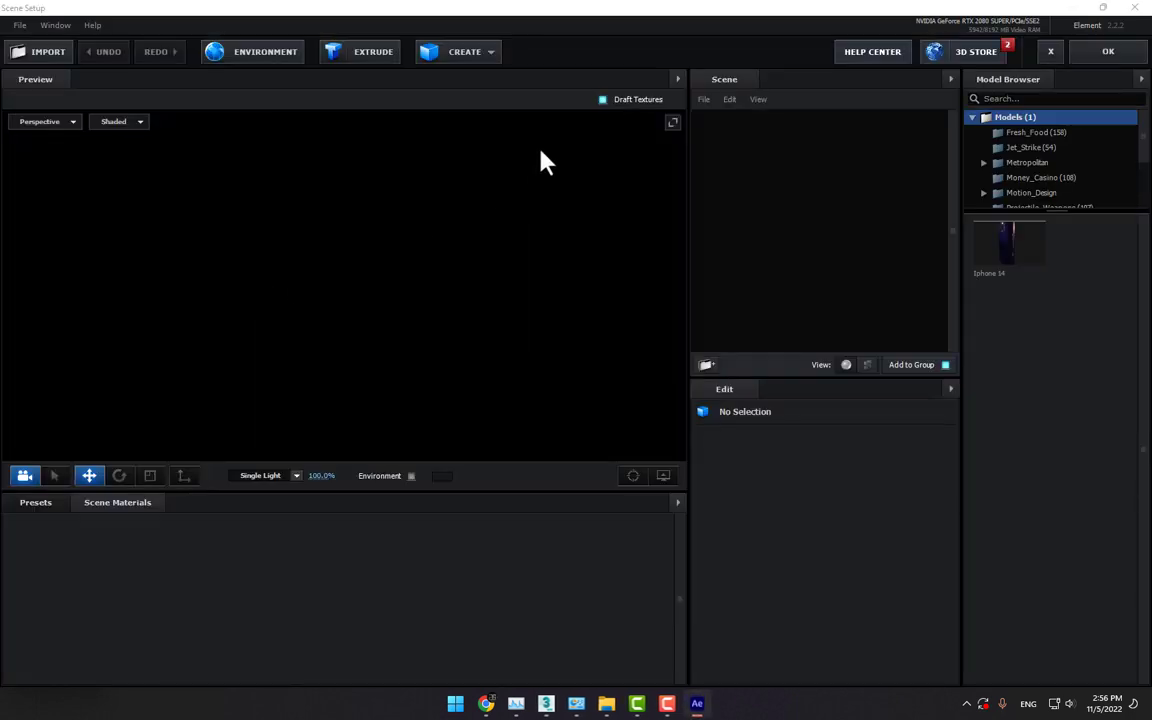
left_click(372, 62)
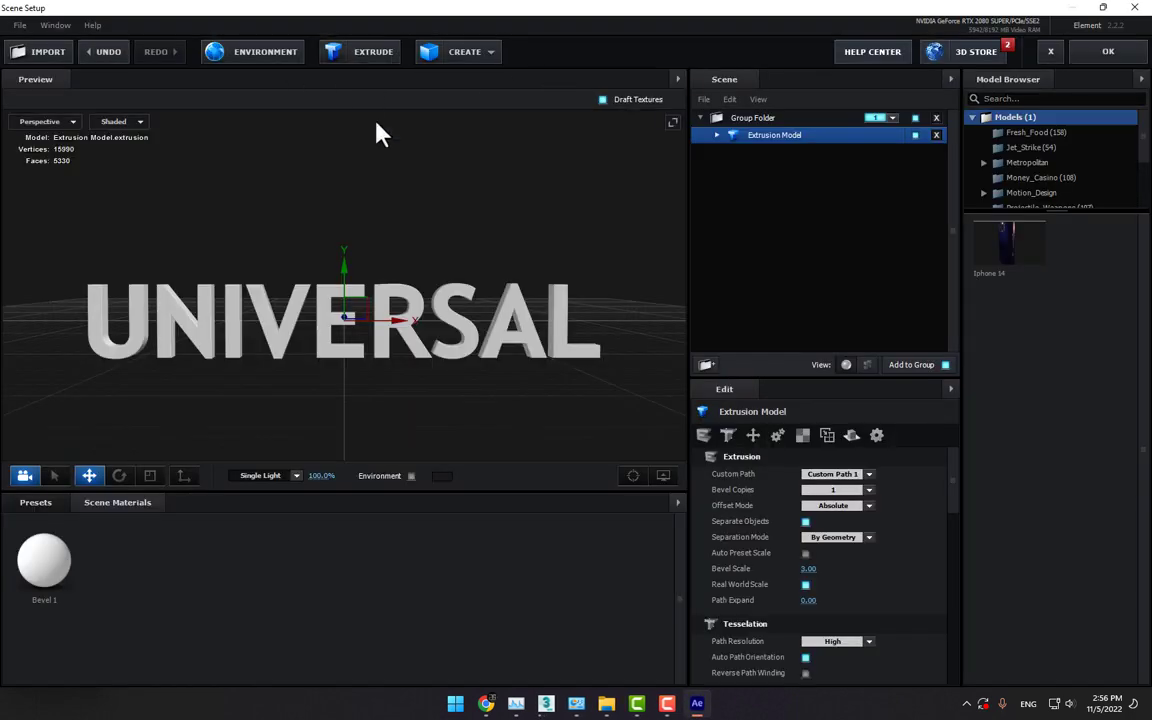
left_click_drag(378, 129, 417, 255)
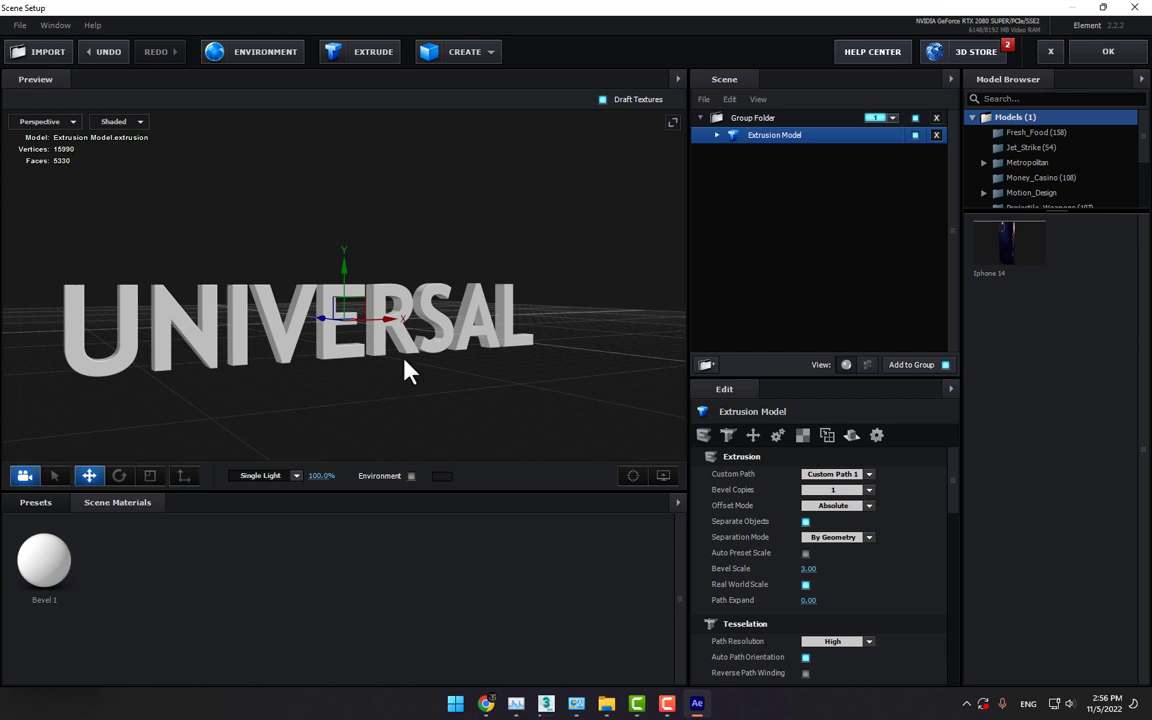
Apply a gold-rimmed Physical bevel preset to the UNIVERSAL extrusion and activate the Scale tool.
left_click(35, 504)
left_click(50, 523)
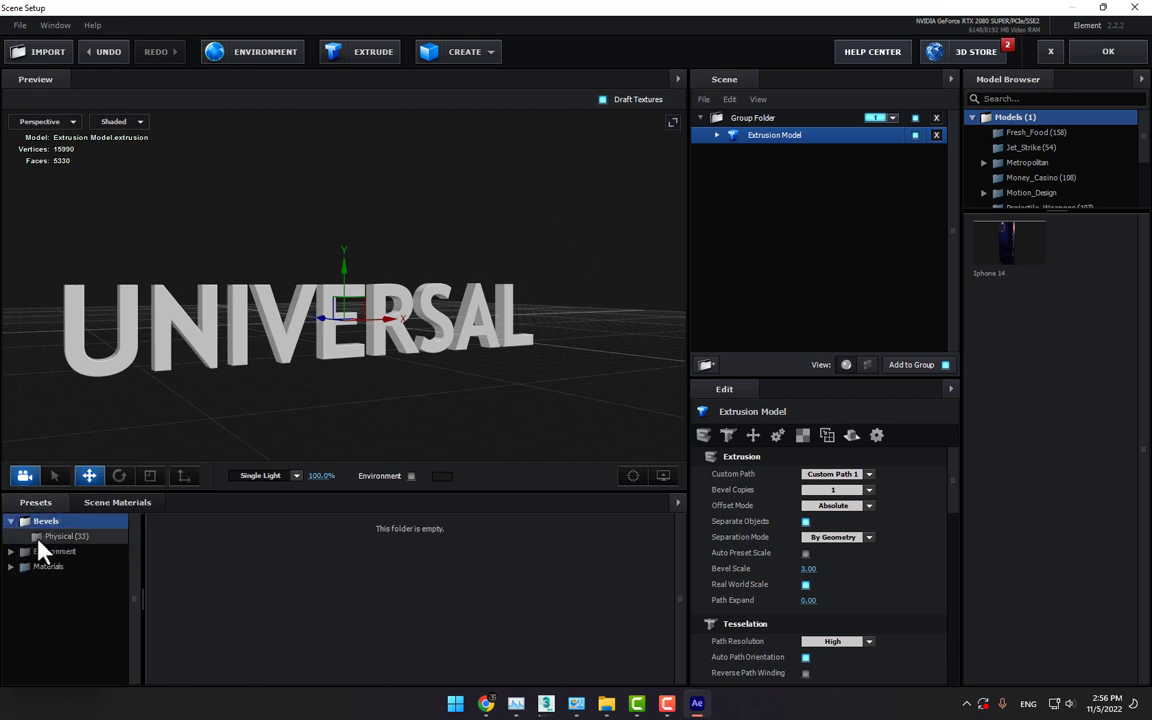
left_click(68, 538)
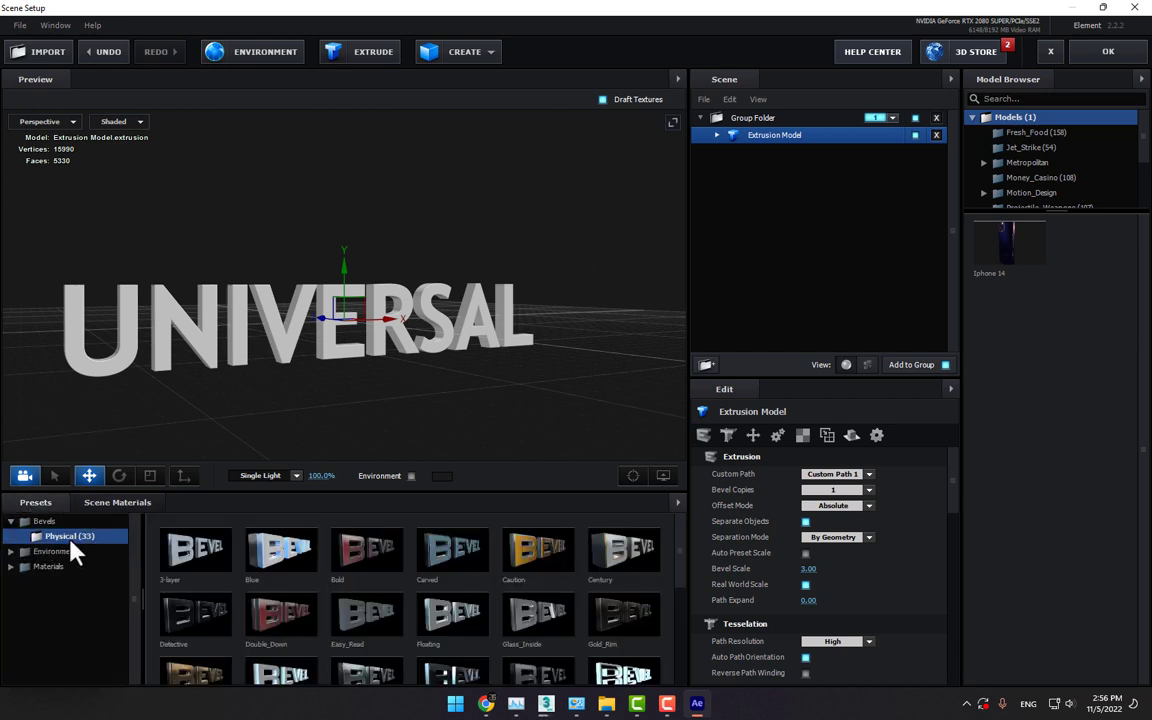
left_click(620, 576)
left_click_drag(470, 380, 502, 413)
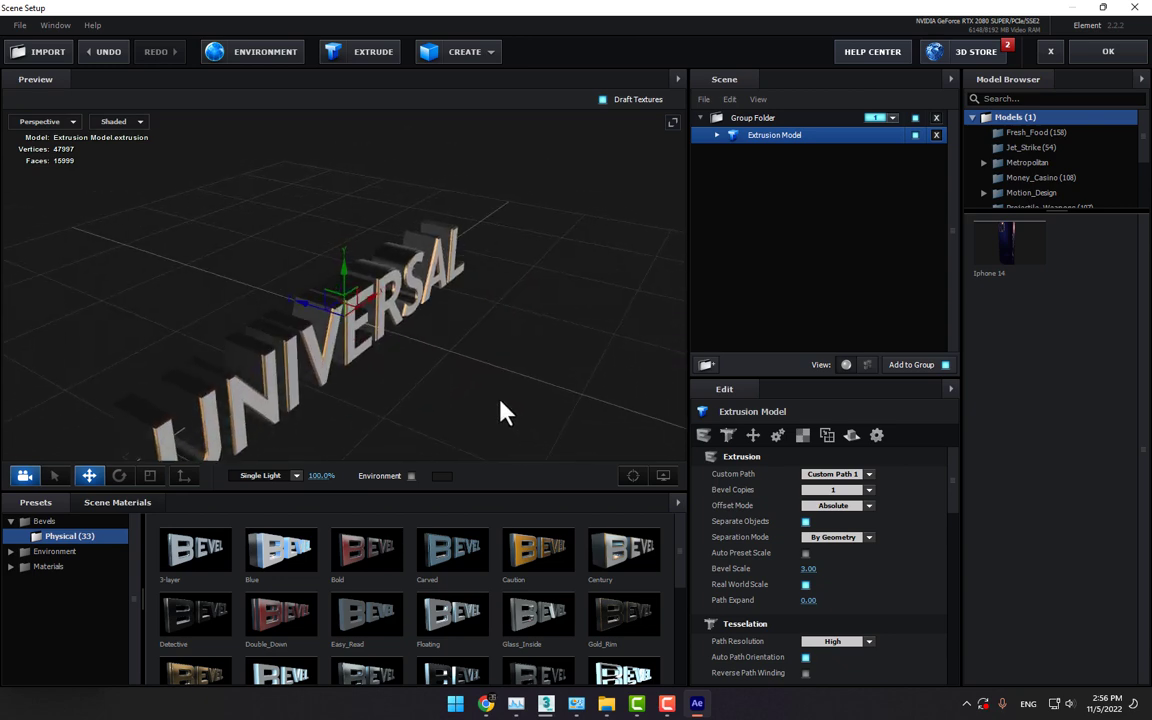
left_click(146, 480)
left_click_drag(295, 303, 278, 357)
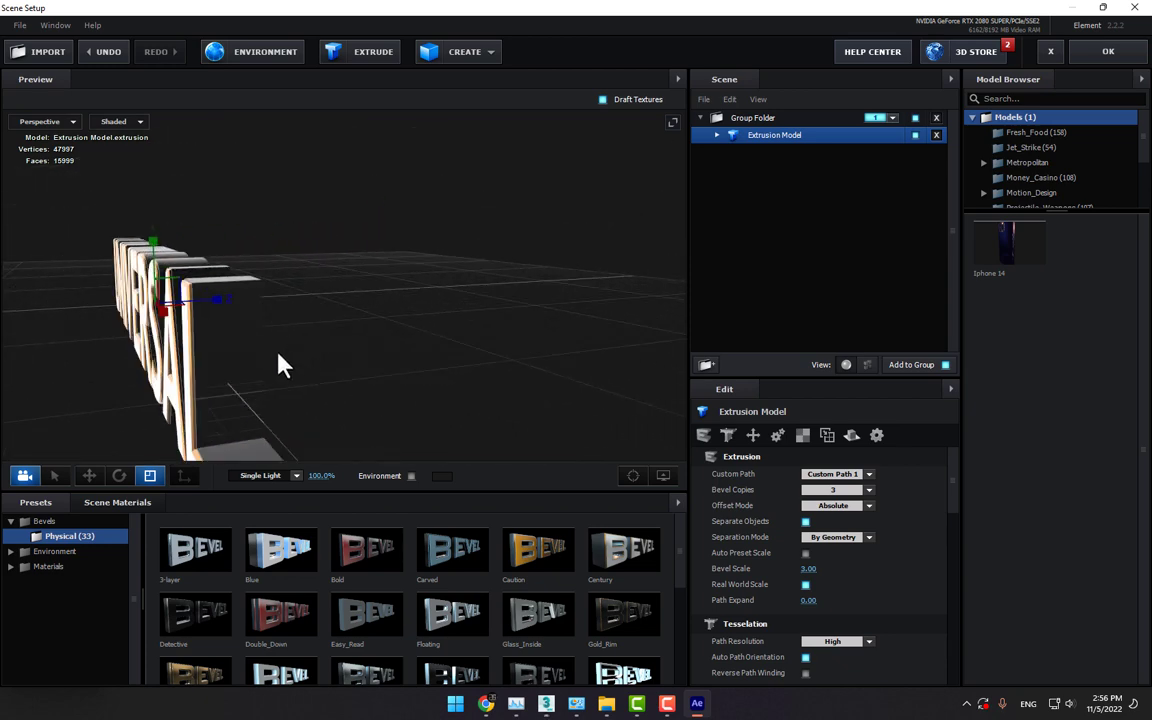
Expand the extrusion model, select Bevel 1 and toggle its visibility to check which part of the letters it covers.
left_click(716, 135)
left_click(793, 153)
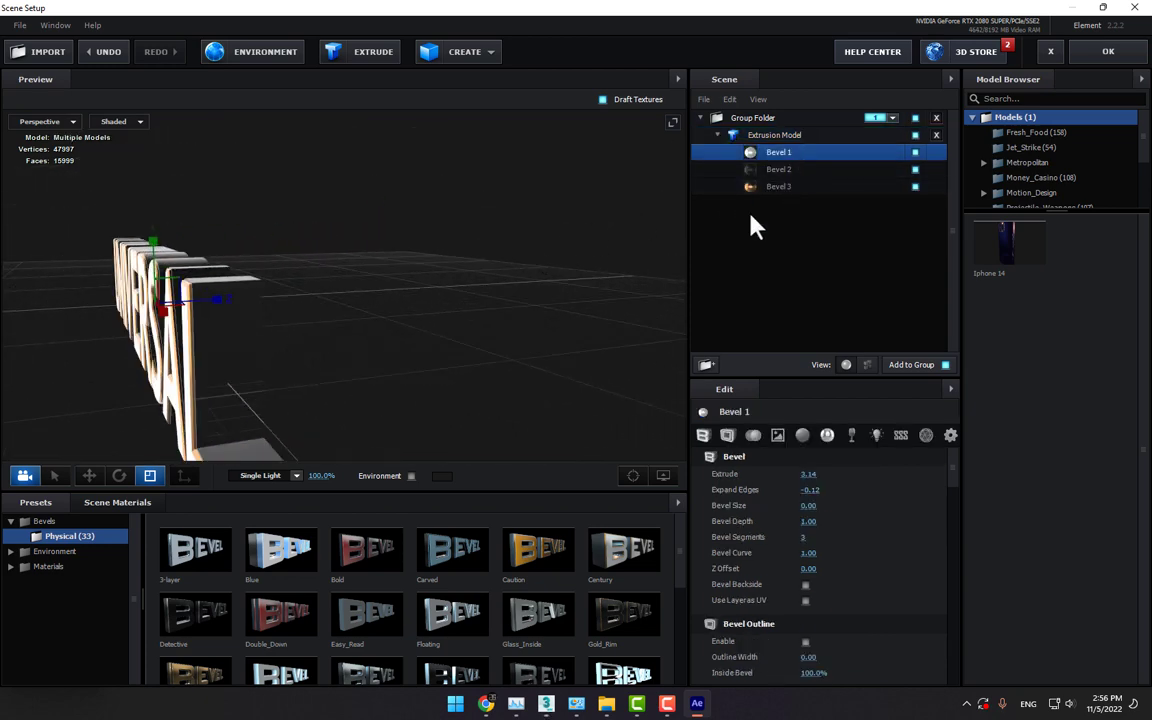
left_click_drag(548, 233, 334, 329)
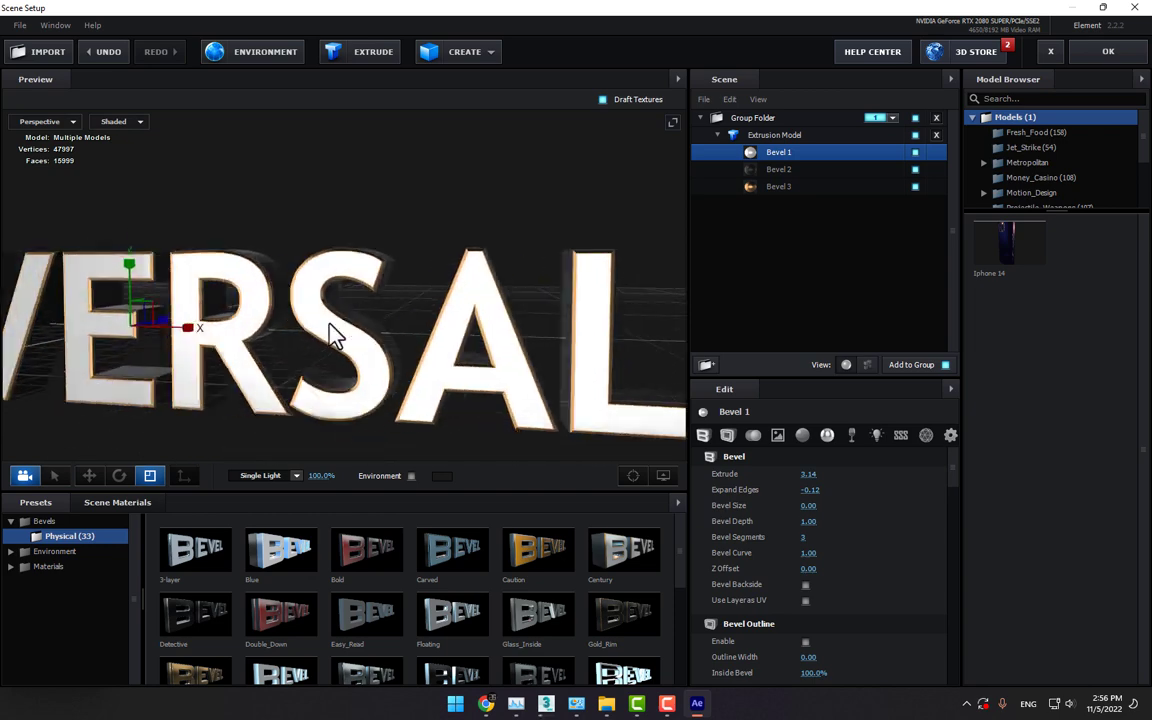
left_click(917, 153)
left_click(917, 153)
left_click(917, 153)
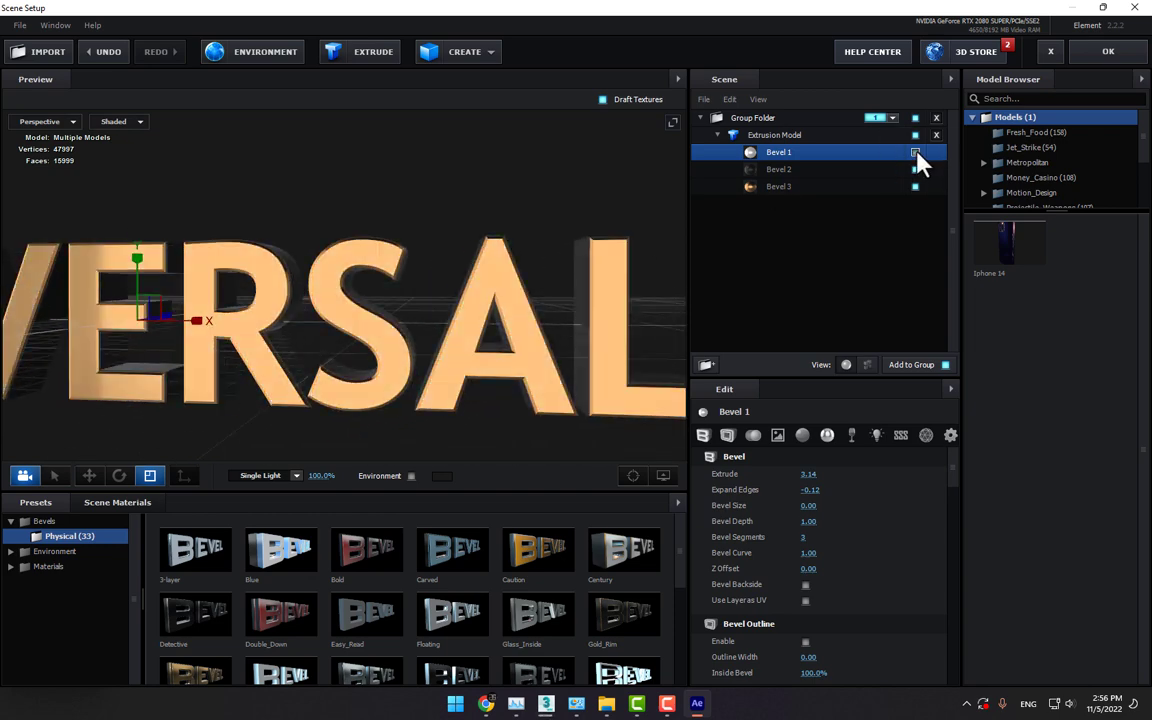
left_click(917, 153)
left_click_drag(433, 310, 490, 350)
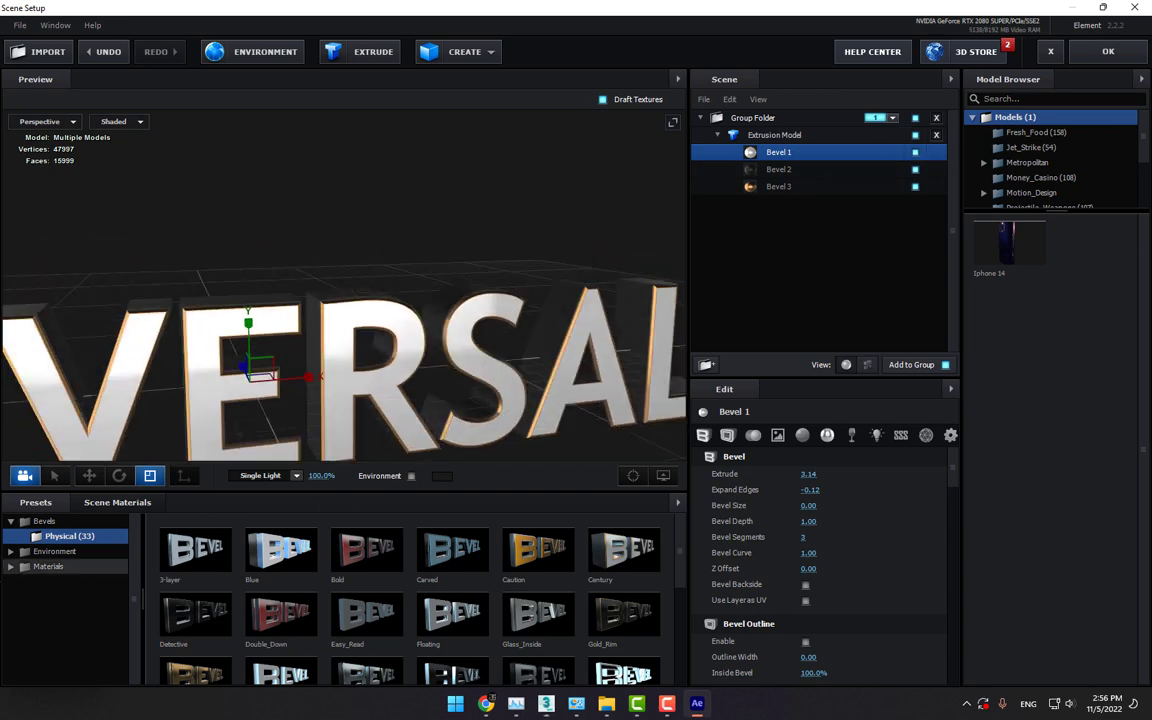
Apply the Plastic_White material from the Physical materials to Bevel 1.
left_click(66, 567)
left_click(66, 581)
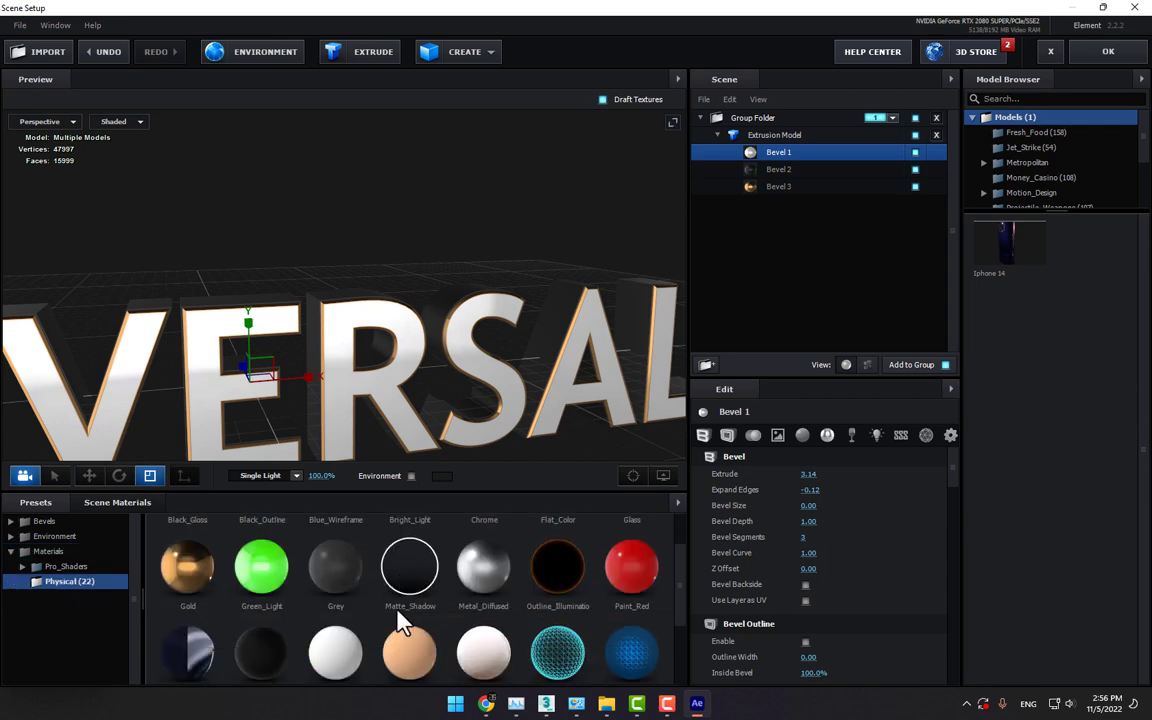
left_click_drag(337, 566, 776, 153)
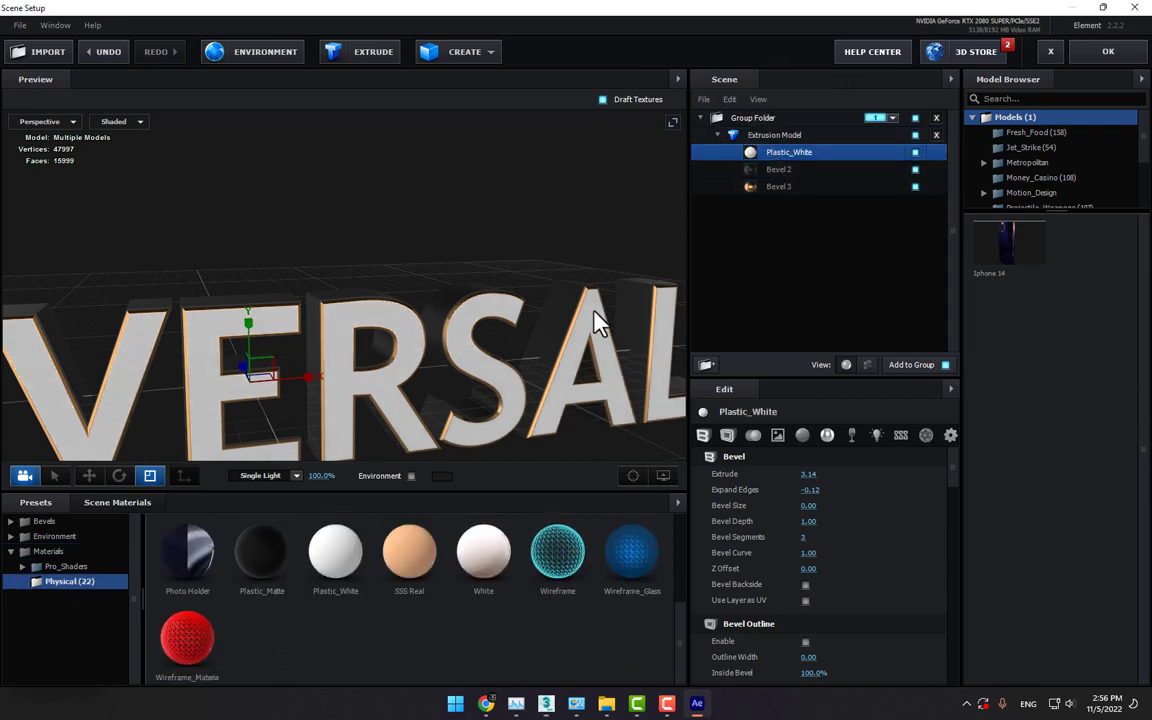
scroll(480, 346, "down", 3)
left_click_drag(473, 349, 520, 345)
Apply the Chrome material from the Physical materials to Bevel 2.
left_click(806, 171)
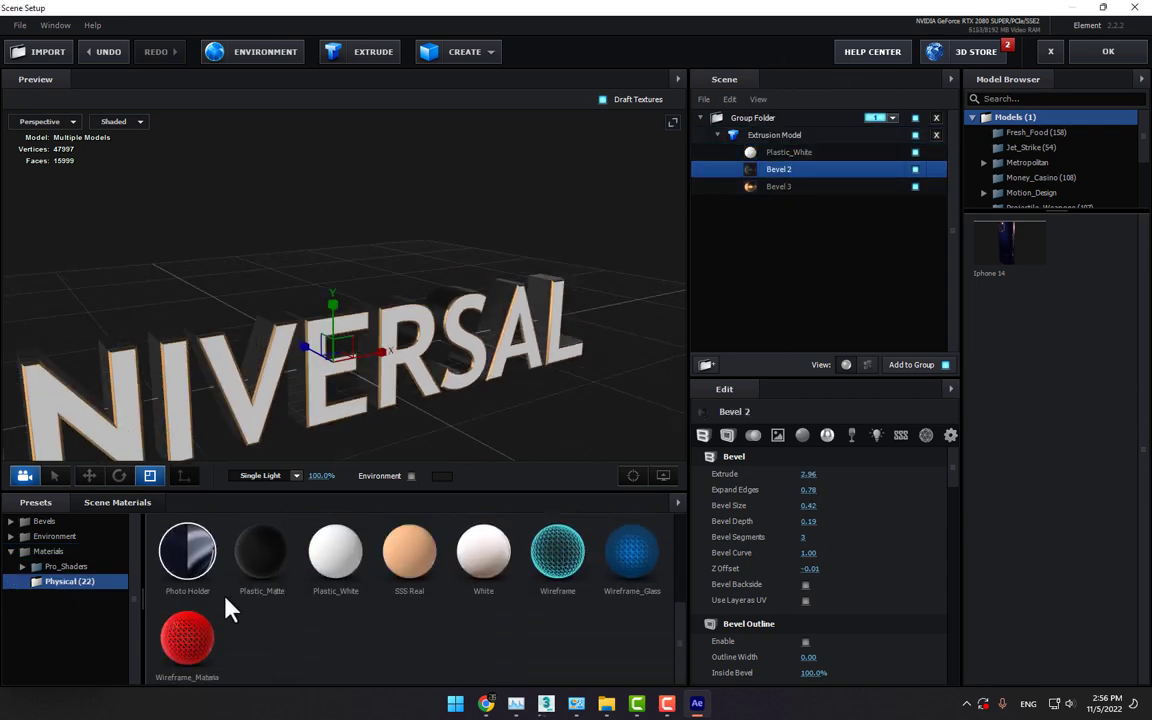
scroll(227, 603, "up", 3)
left_click_drag(484, 558, 757, 172)
left_click_drag(515, 362, 560, 390)
Set Bevel 3's extrude to 3.03 and increase its Expand Edges value.
left_click(778, 186)
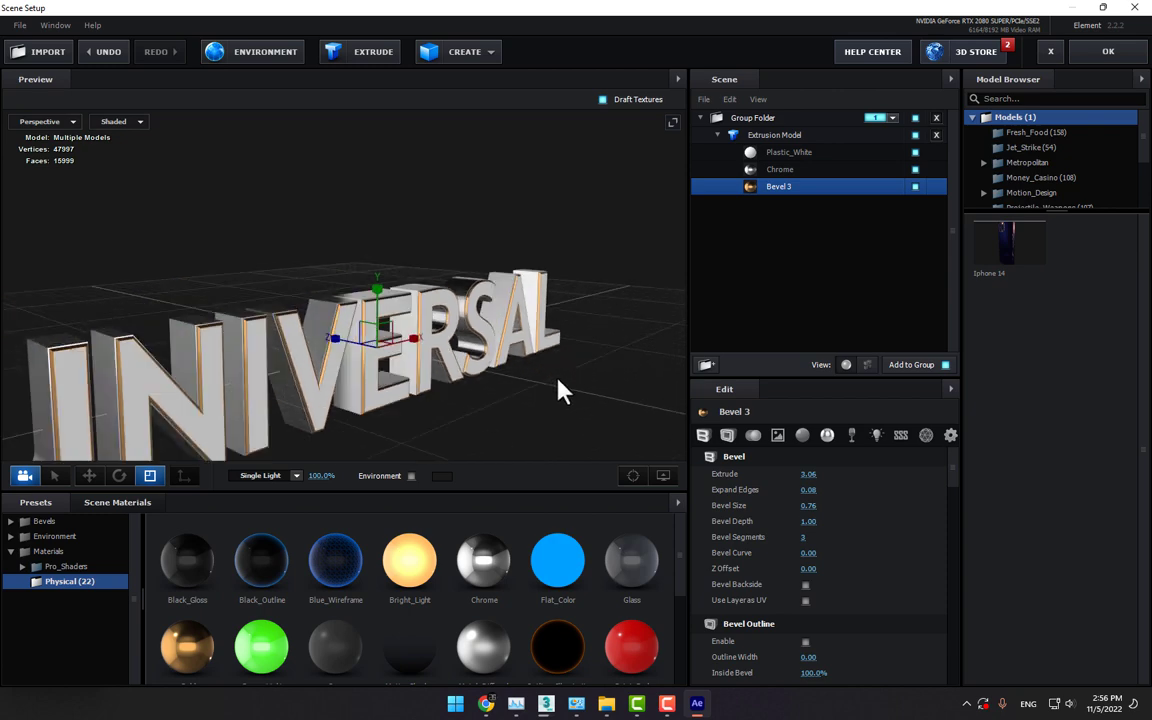
left_click_drag(807, 476, 830, 491)
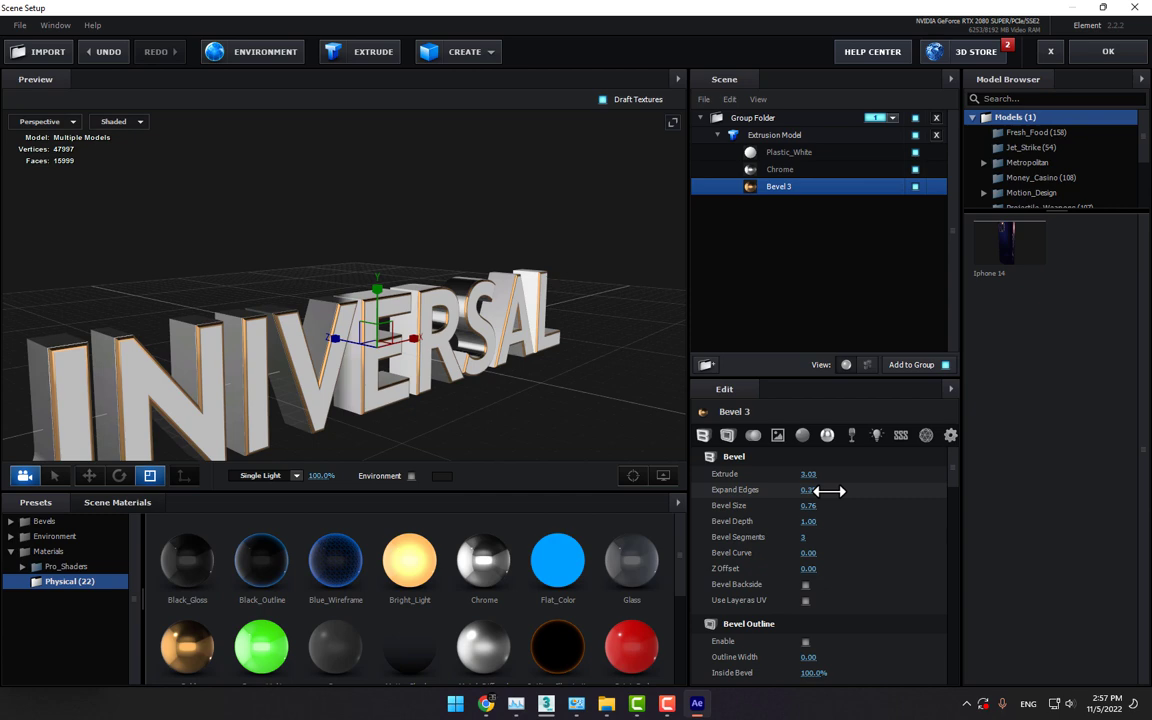
Set the Plastic_White bevel's extrude to 3.20 and its Expand Edges to -0.63.
left_click(800, 154)
left_click_drag(810, 474, 761, 498)
left_click_drag(545, 353, 521, 358)
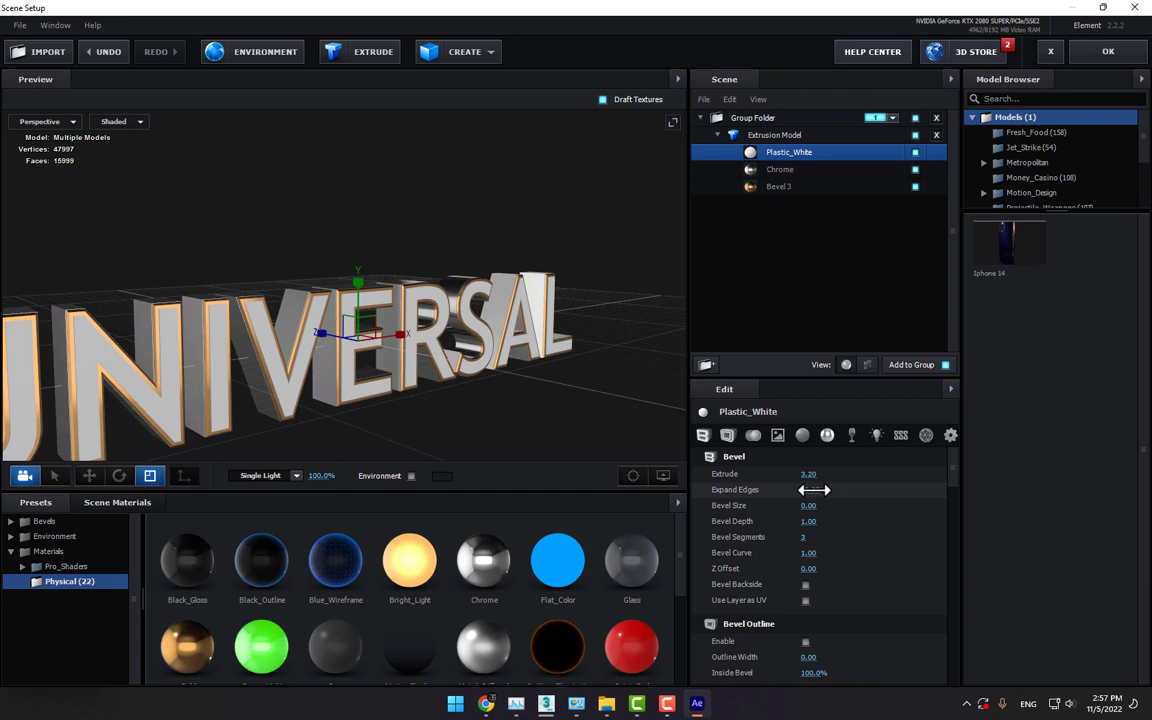
Replace the scene's environment texture with BackLight_2K_24.jpg from the BackLight_2K environment folder and accept the scene setup.
left_click(283, 51)
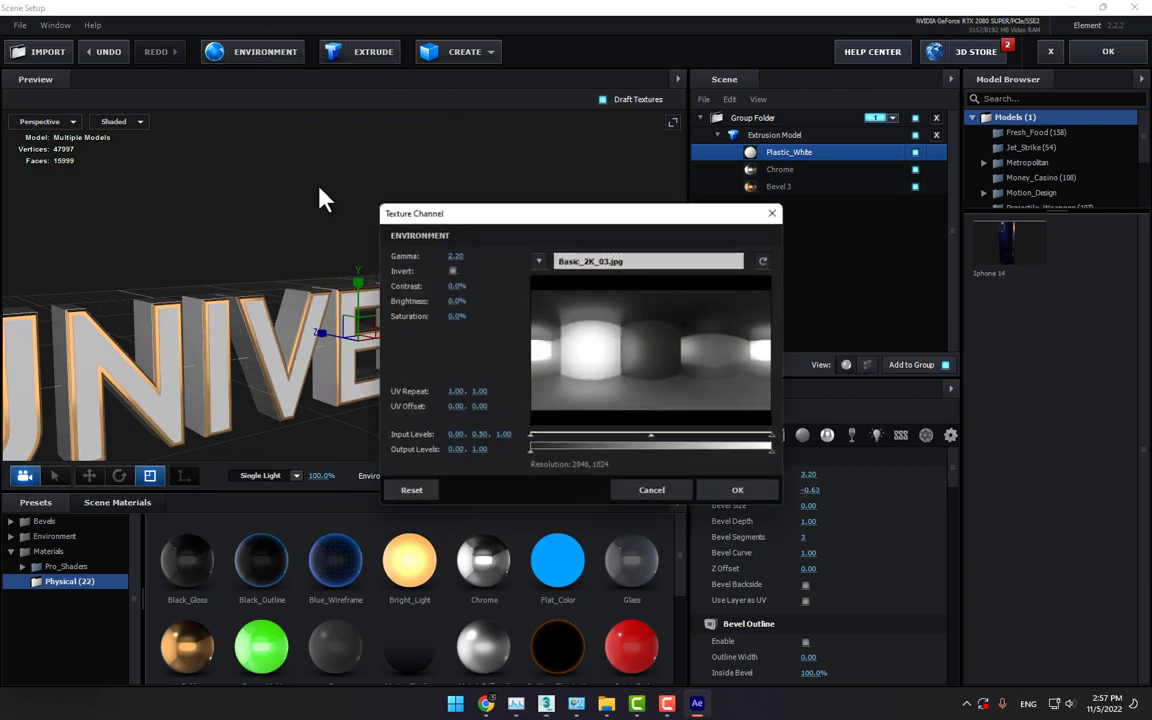
left_click(648, 360)
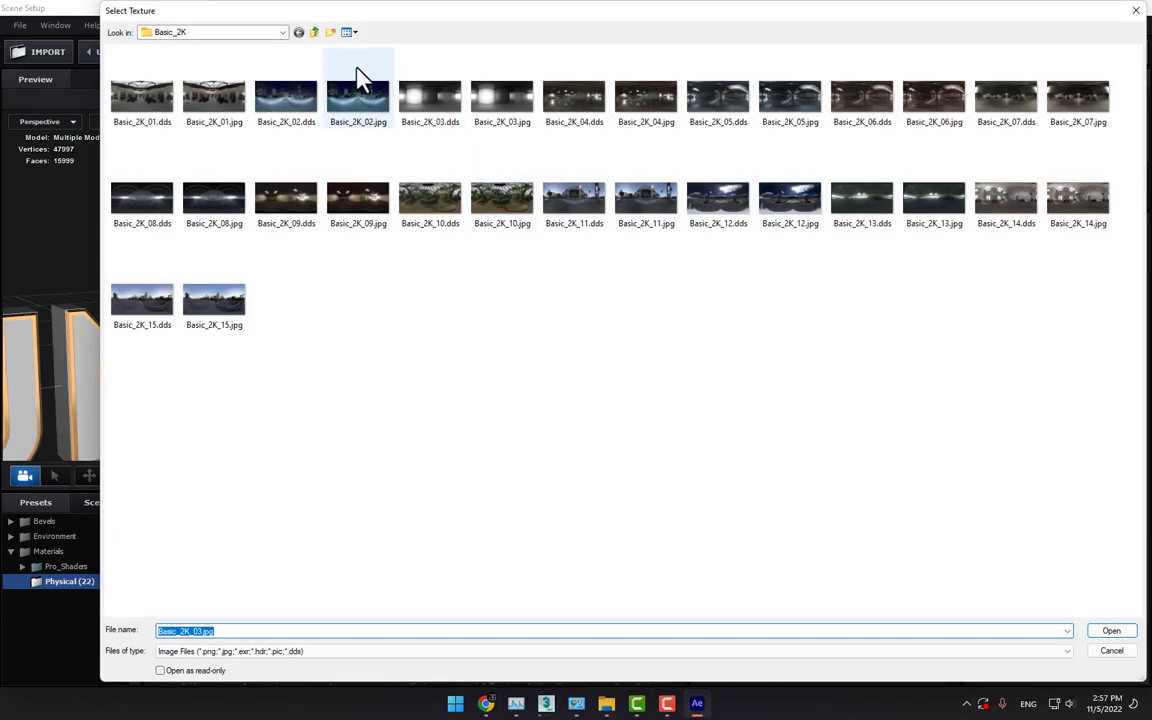
left_click(318, 31)
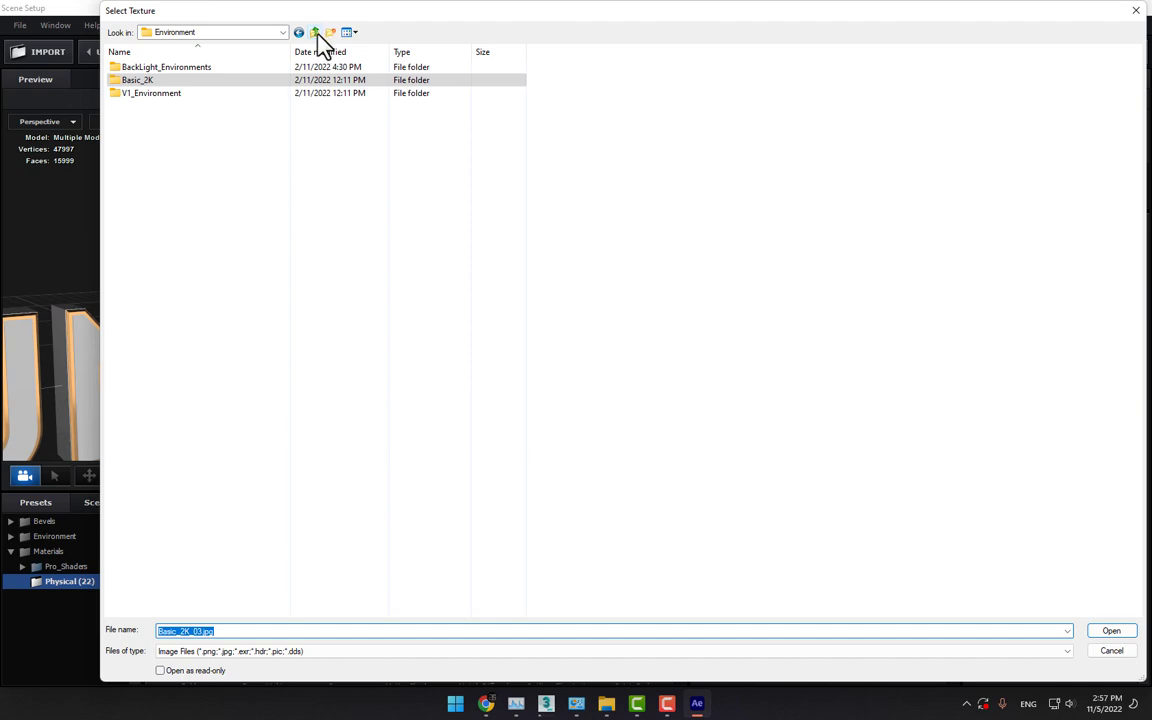
double_click(188, 66)
double_click(173, 70)
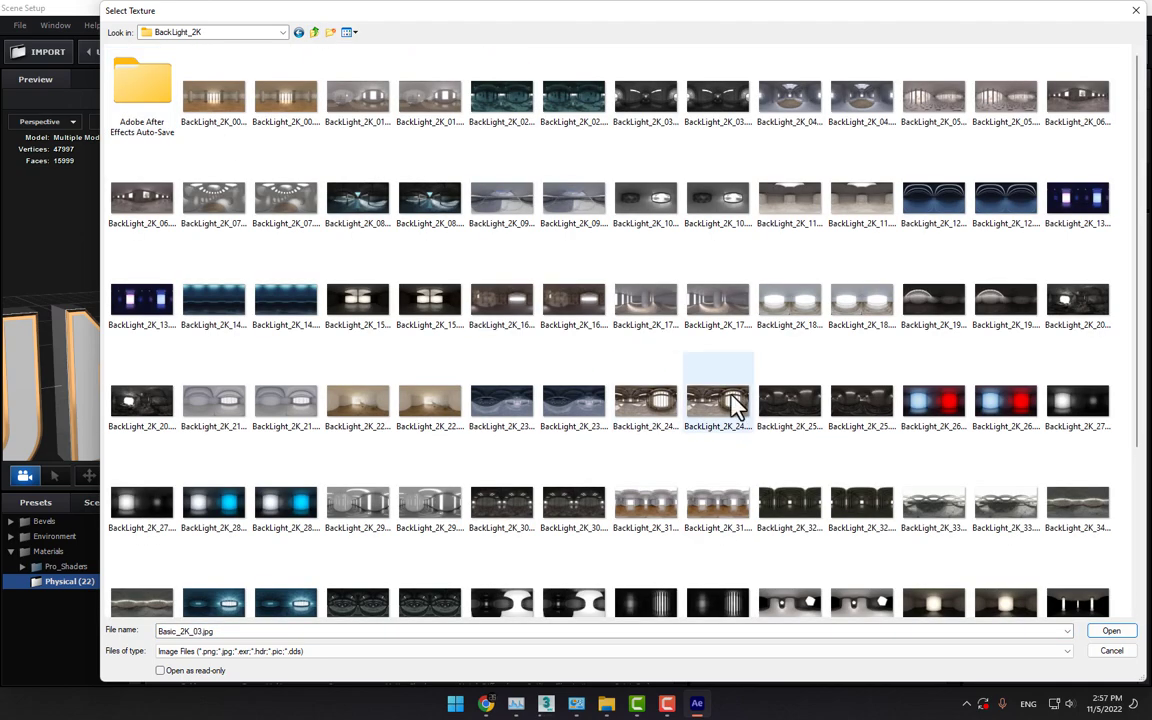
double_click(717, 405)
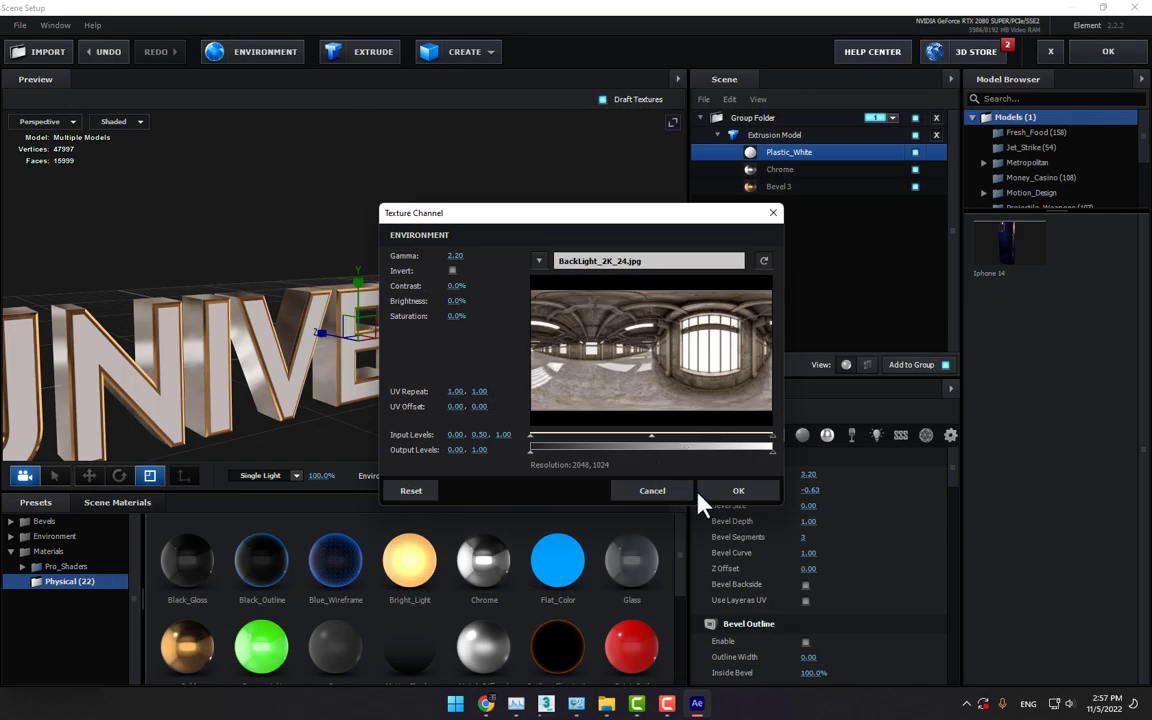
left_click(740, 489)
left_click_drag(507, 415, 540, 415)
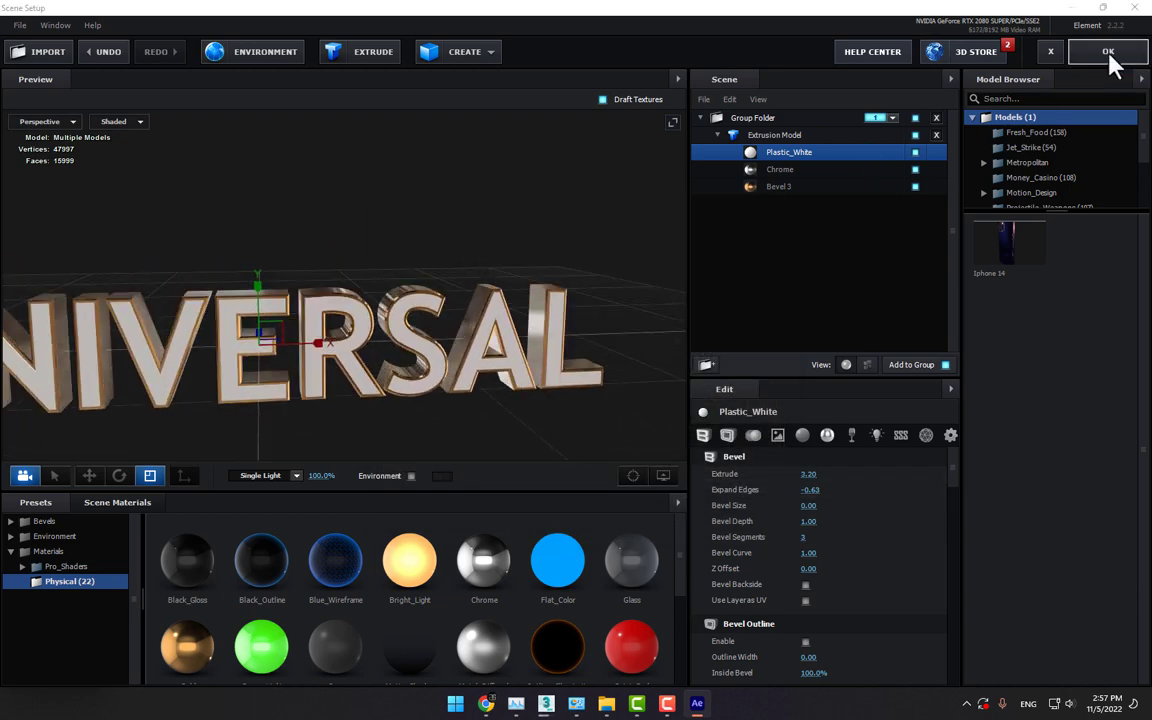
left_click(1108, 52)
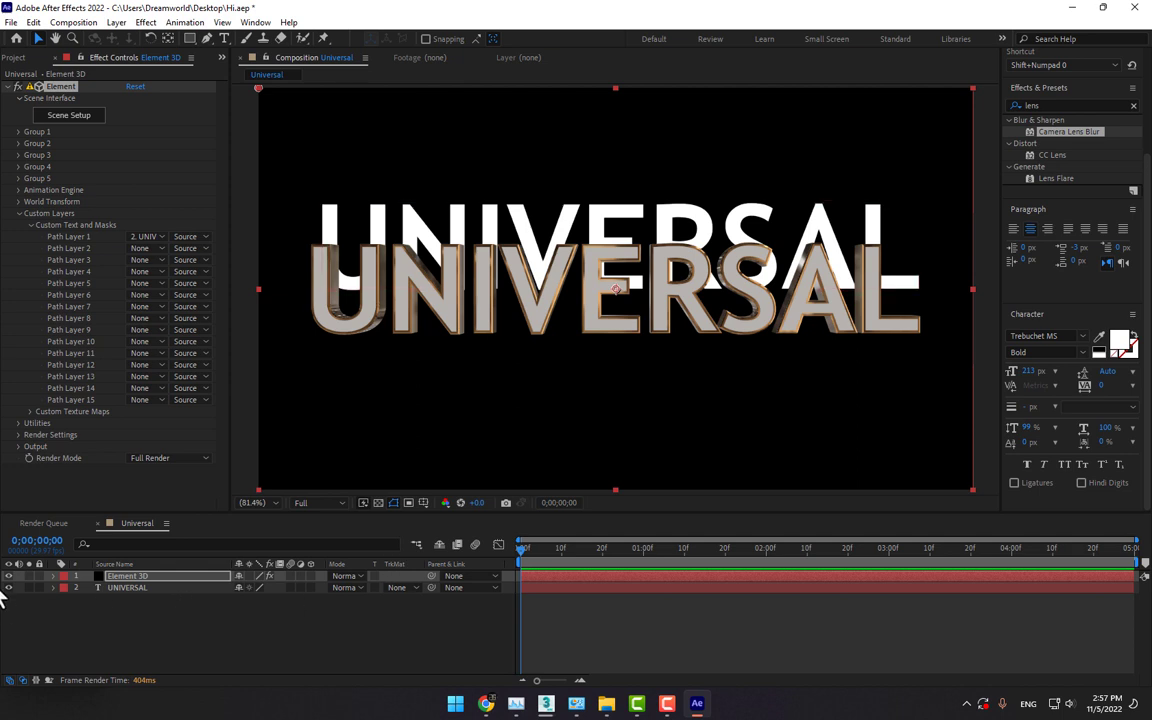
Change the UNIVERSAL text layer's font to Swis721 Hv BT Heavy and hide the layer.
left_click(126, 588)
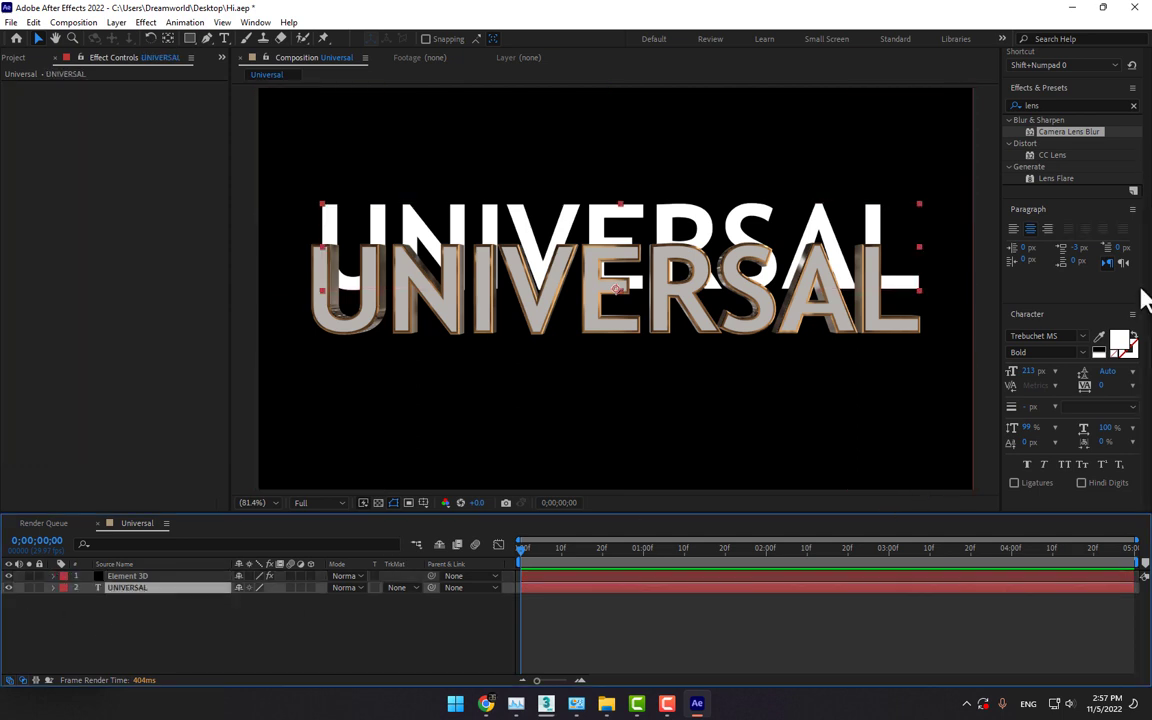
left_click(1083, 337)
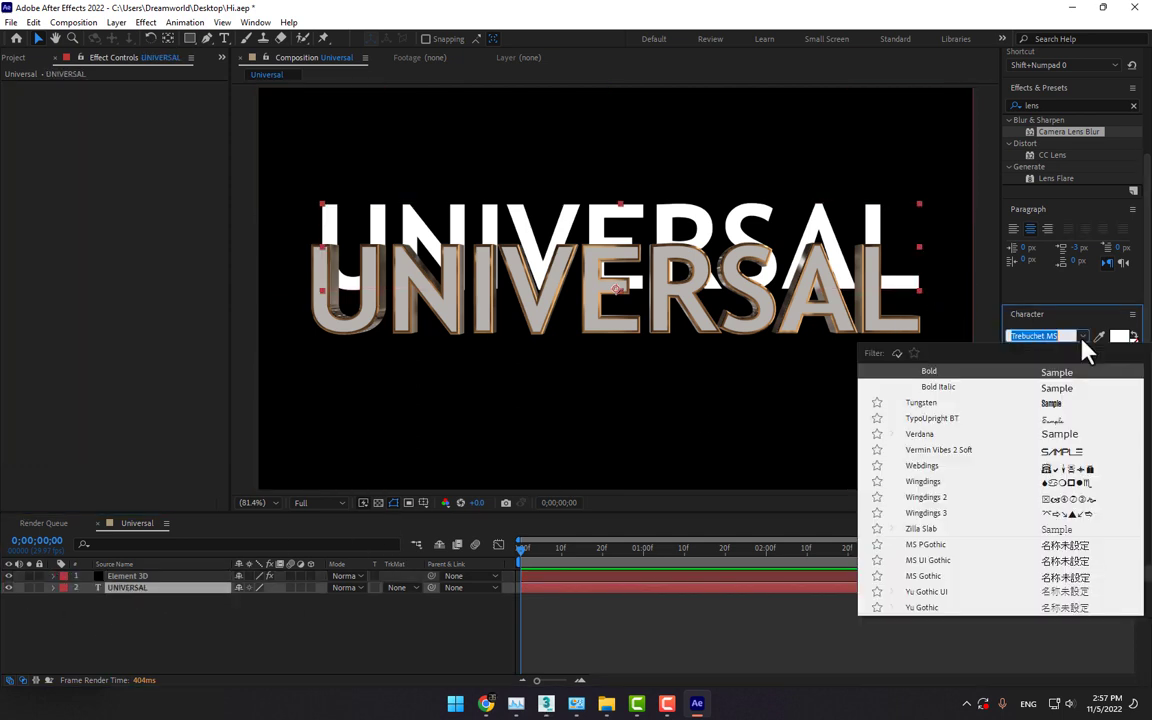
left_click_drag(1148, 585, 1145, 368)
left_click(1068, 404)
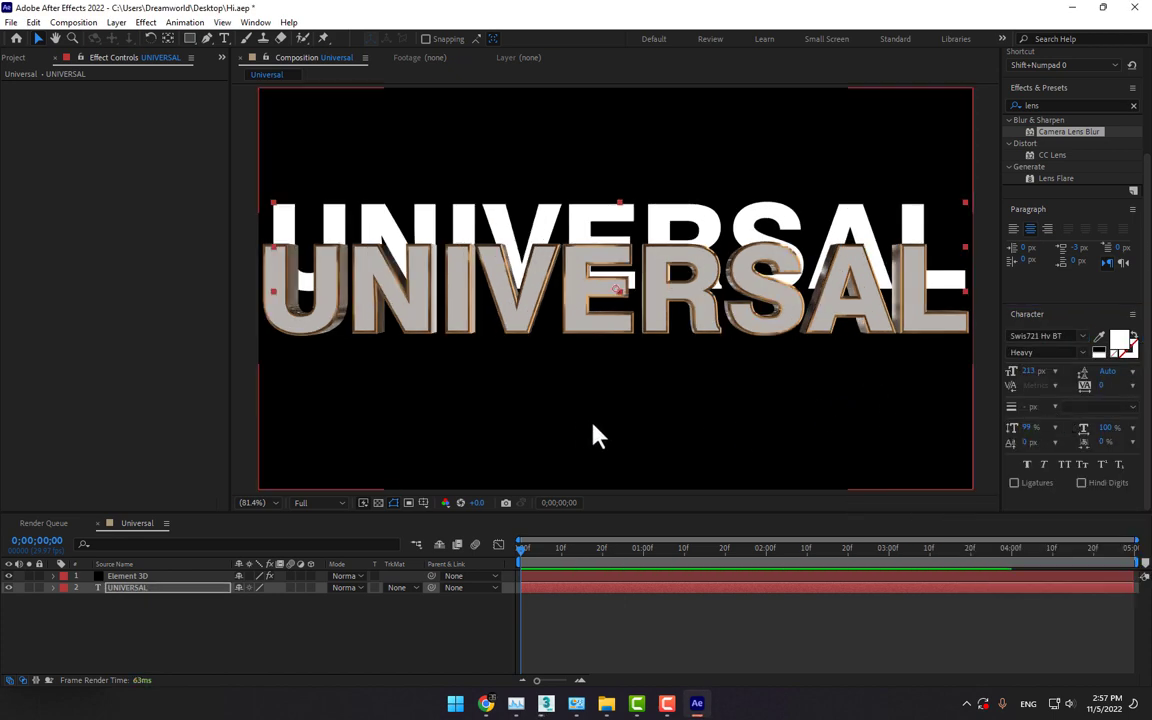
left_click(8, 587)
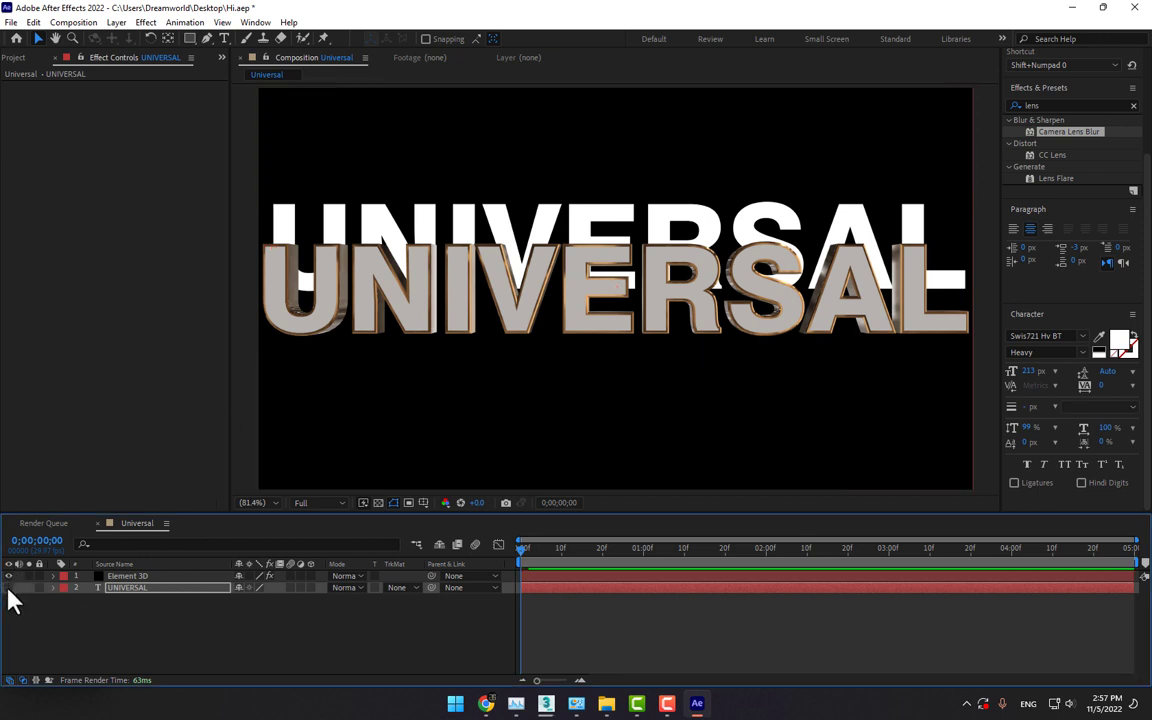
Add a two-node camera with the 24mm preset to the Universal composition.
right_click(222, 641)
mouse_move(345, 462)
left_click(425, 524)
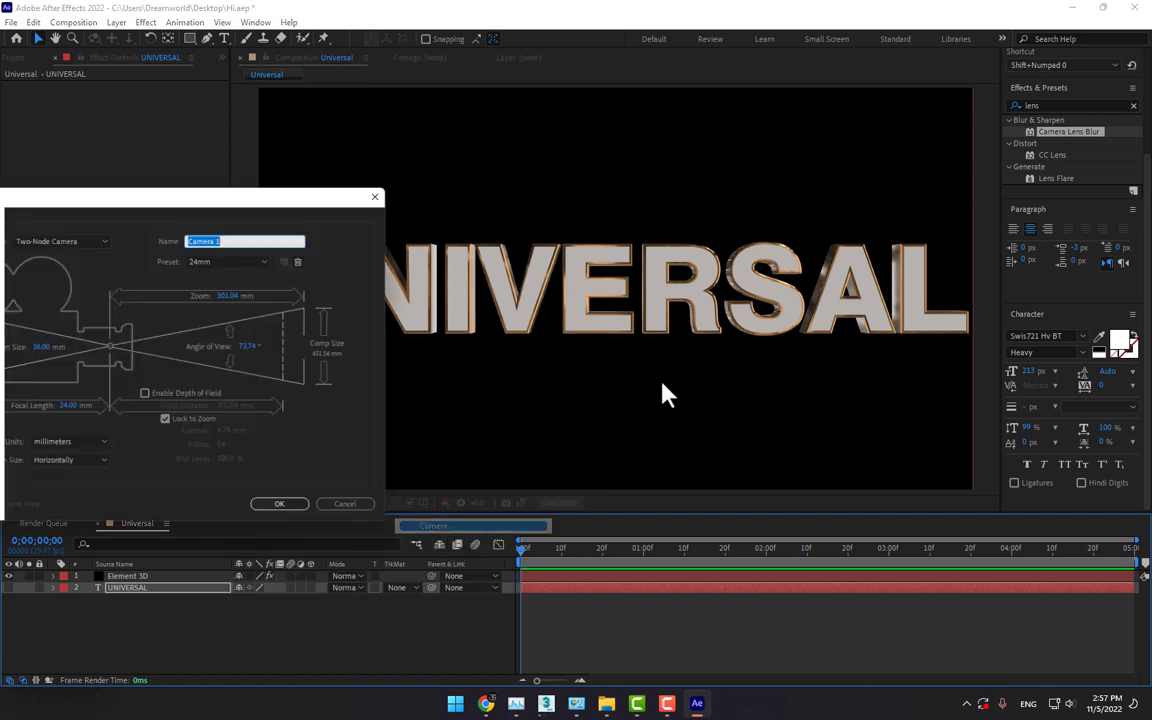
left_click(228, 263)
left_click(237, 334)
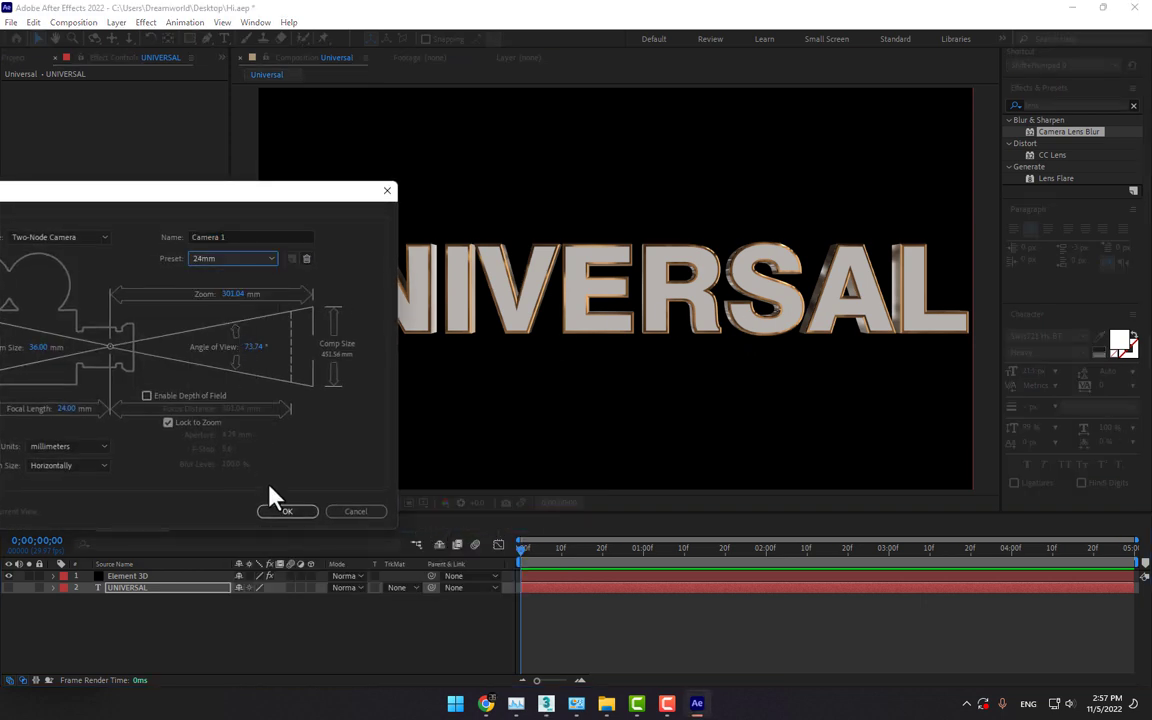
left_click(284, 512)
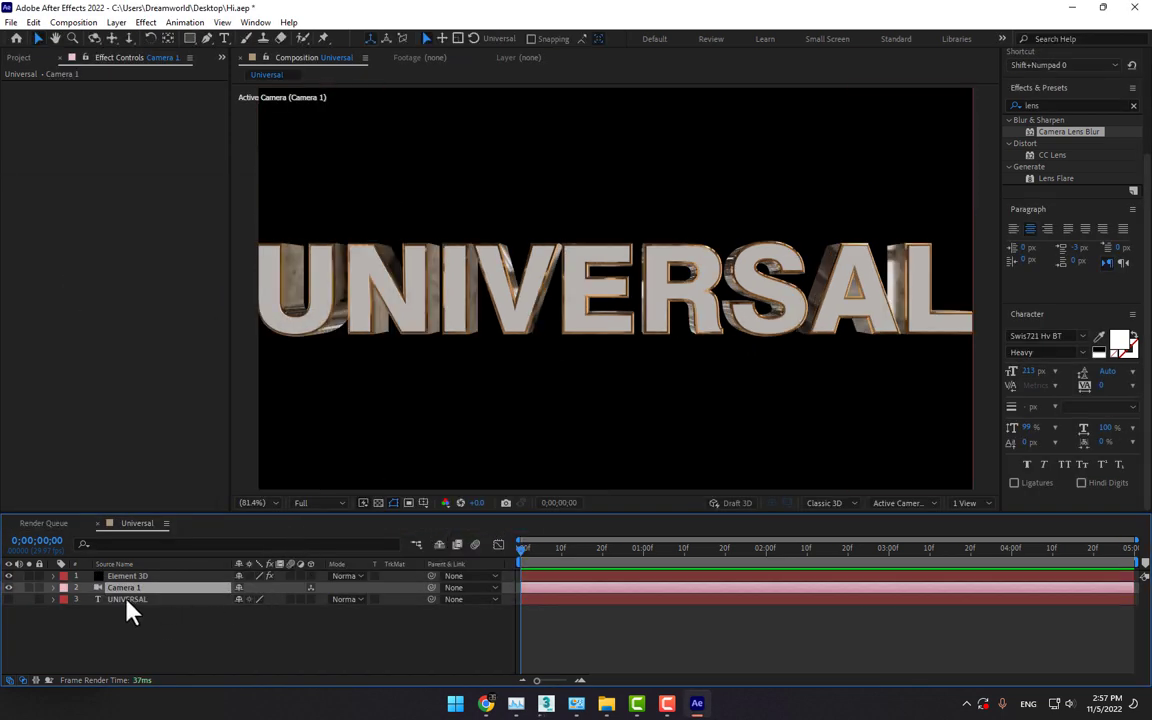
Set Add Lighting to 360 in the render settings of the Element 3D layer's effect.
left_click(127, 599)
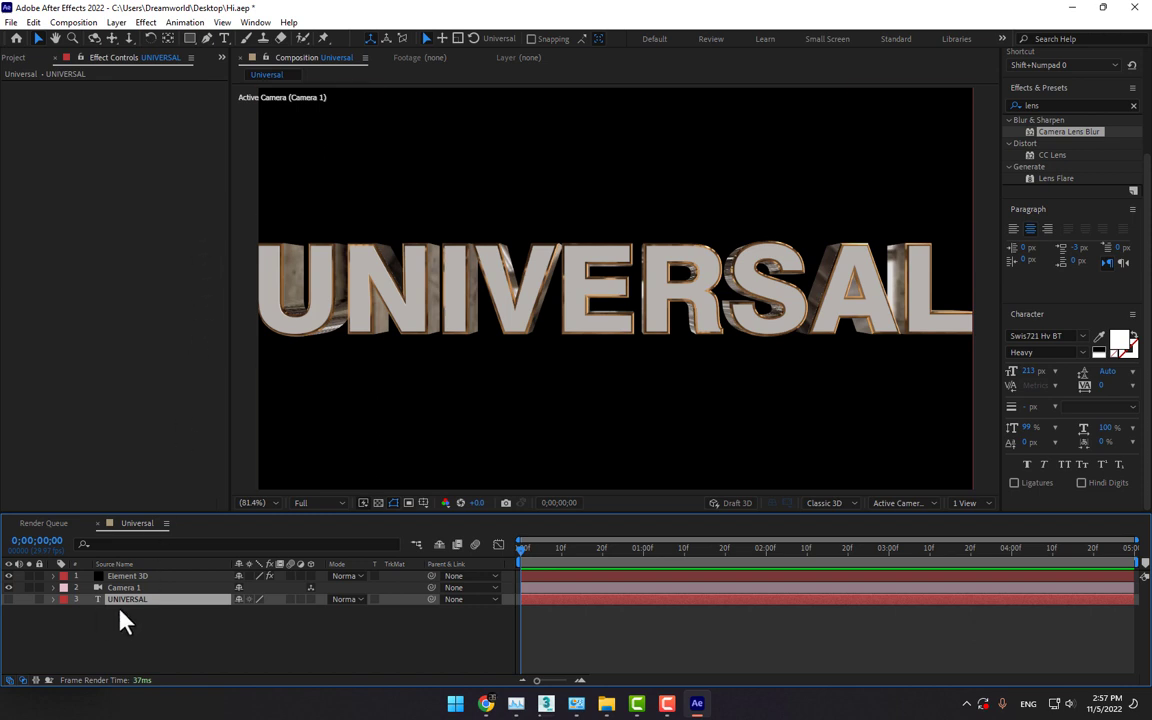
left_click(135, 577)
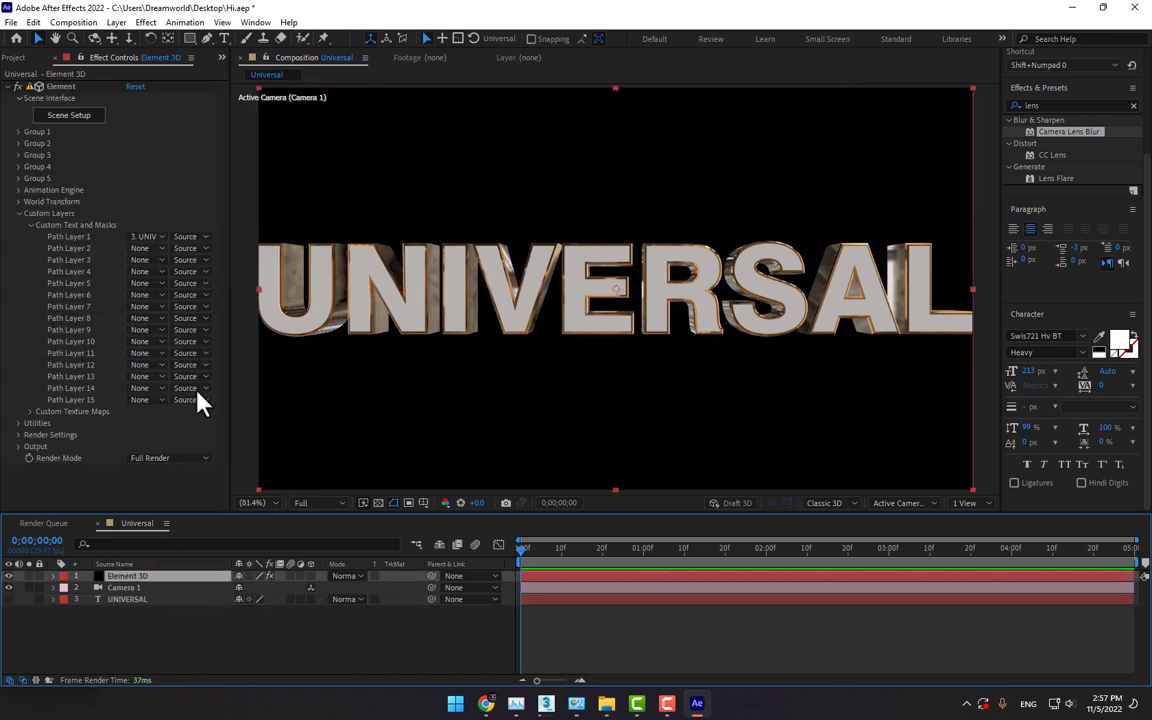
left_click(17, 214)
left_click(17, 237)
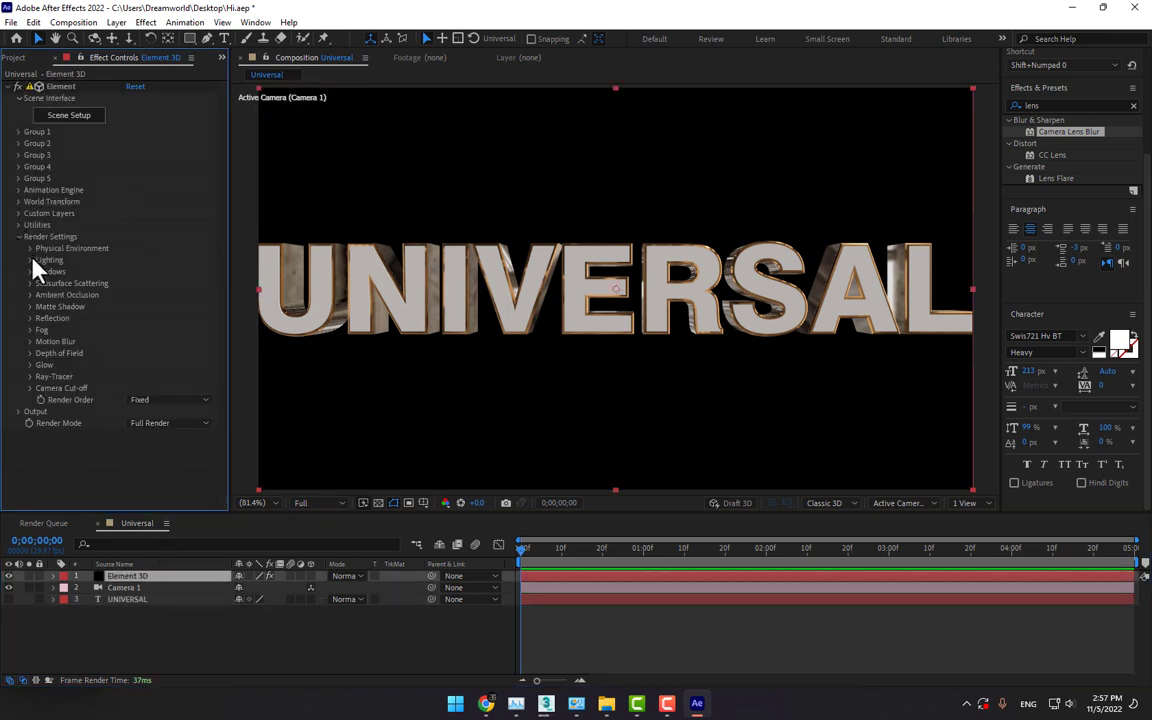
left_click(32, 260)
left_click(145, 296)
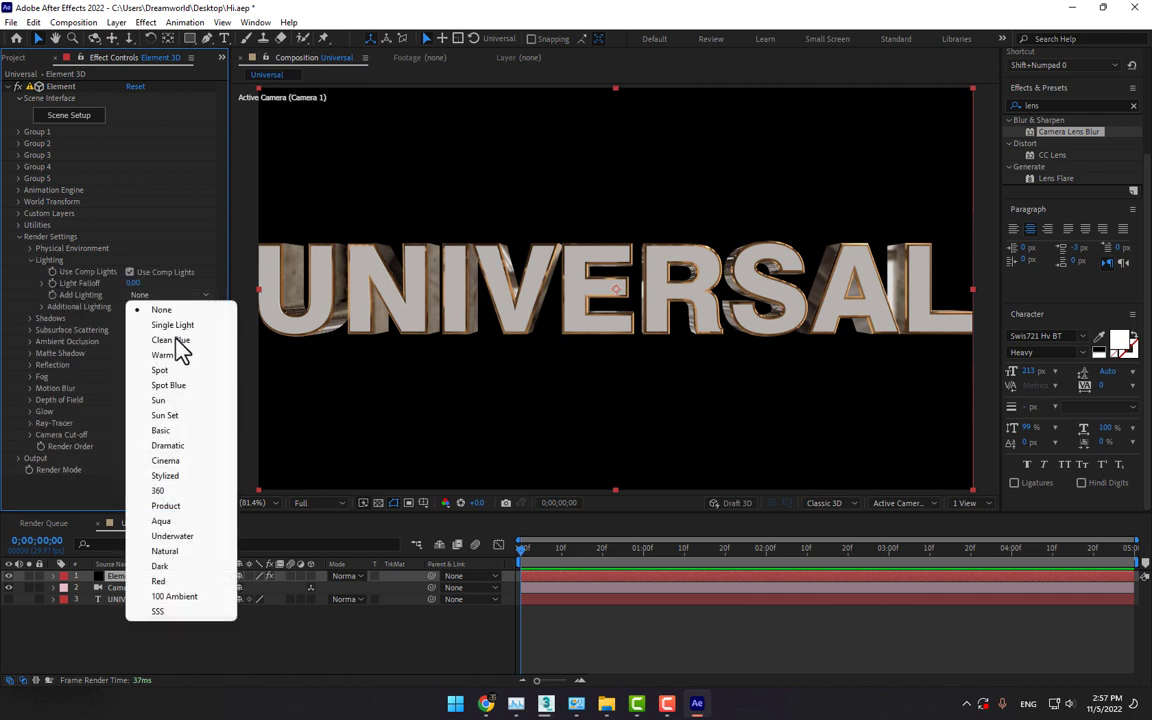
left_click(178, 490)
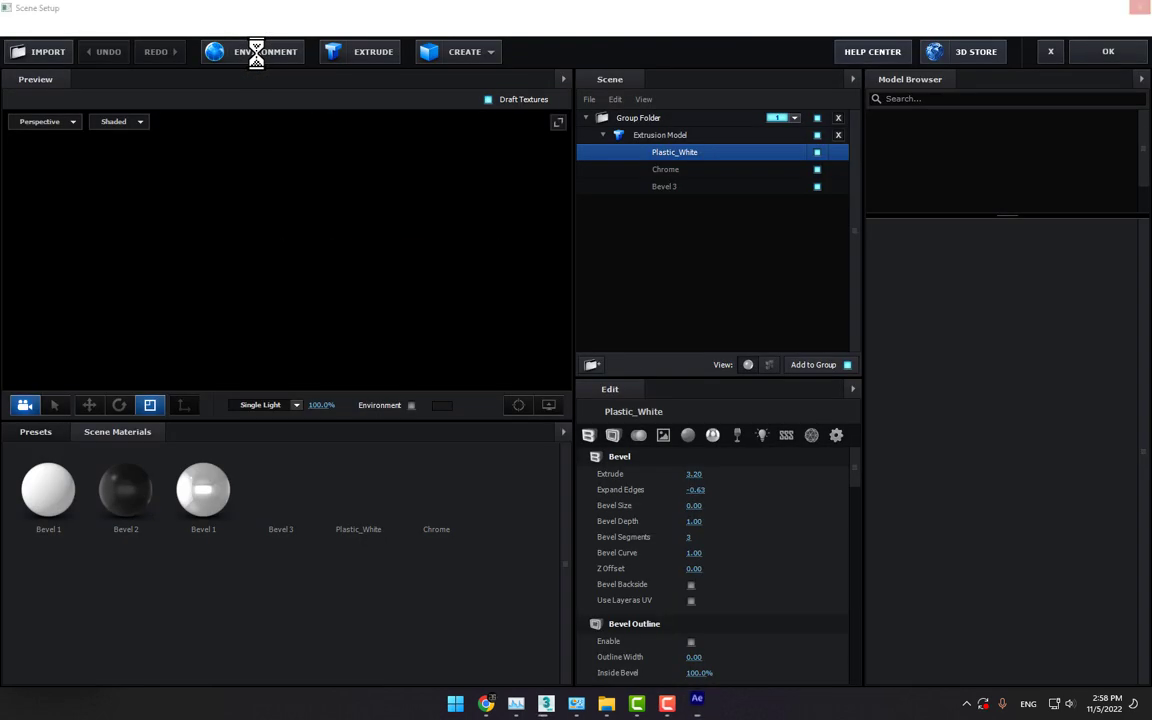
Change the scene's environment texture to BackLight_2K_29.jpg in Scene Setup and accept the scene.
left_click(258, 55)
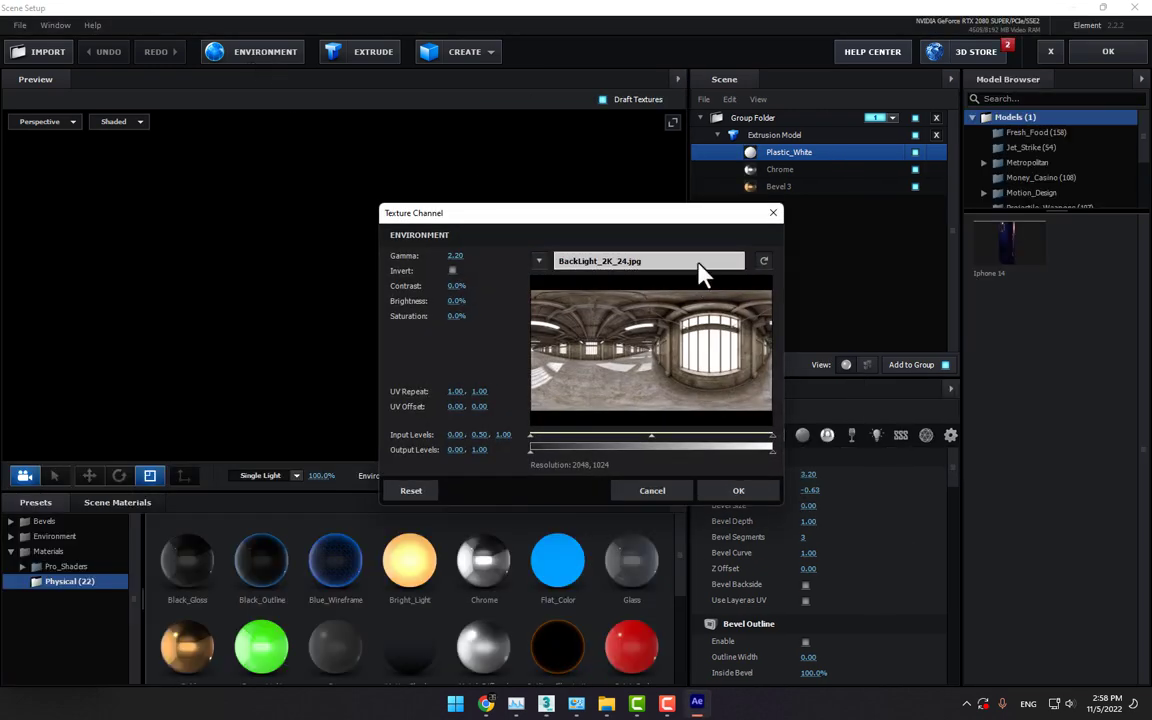
left_click(702, 268)
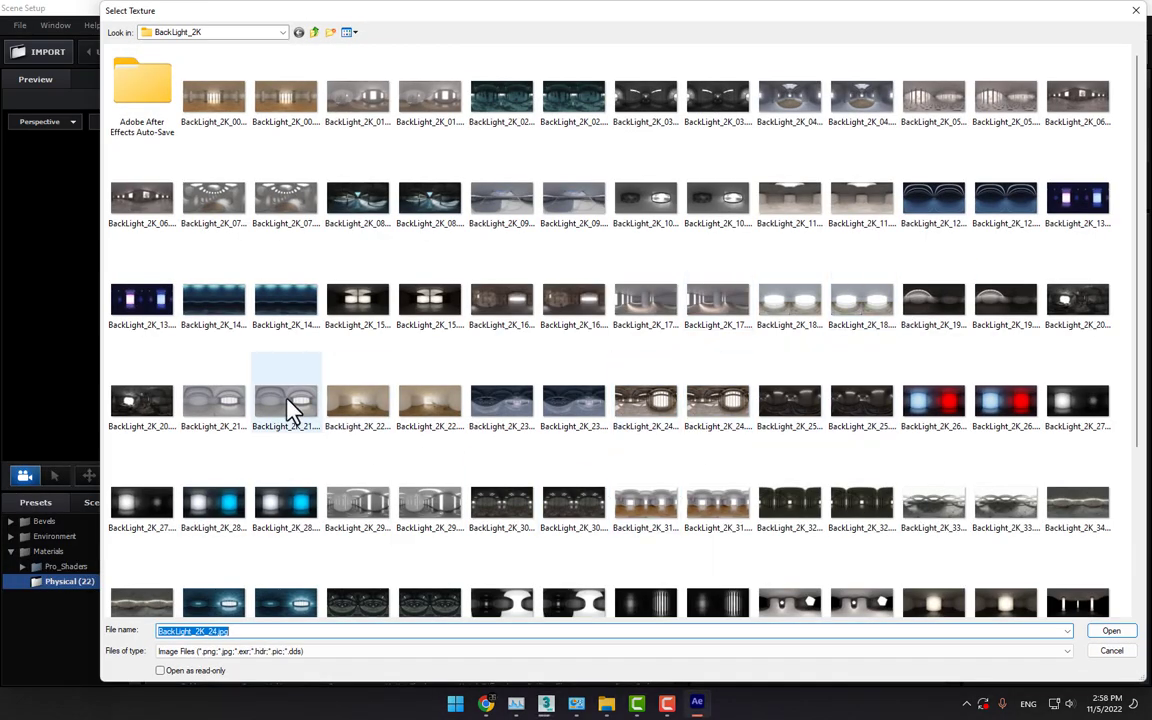
double_click(447, 513)
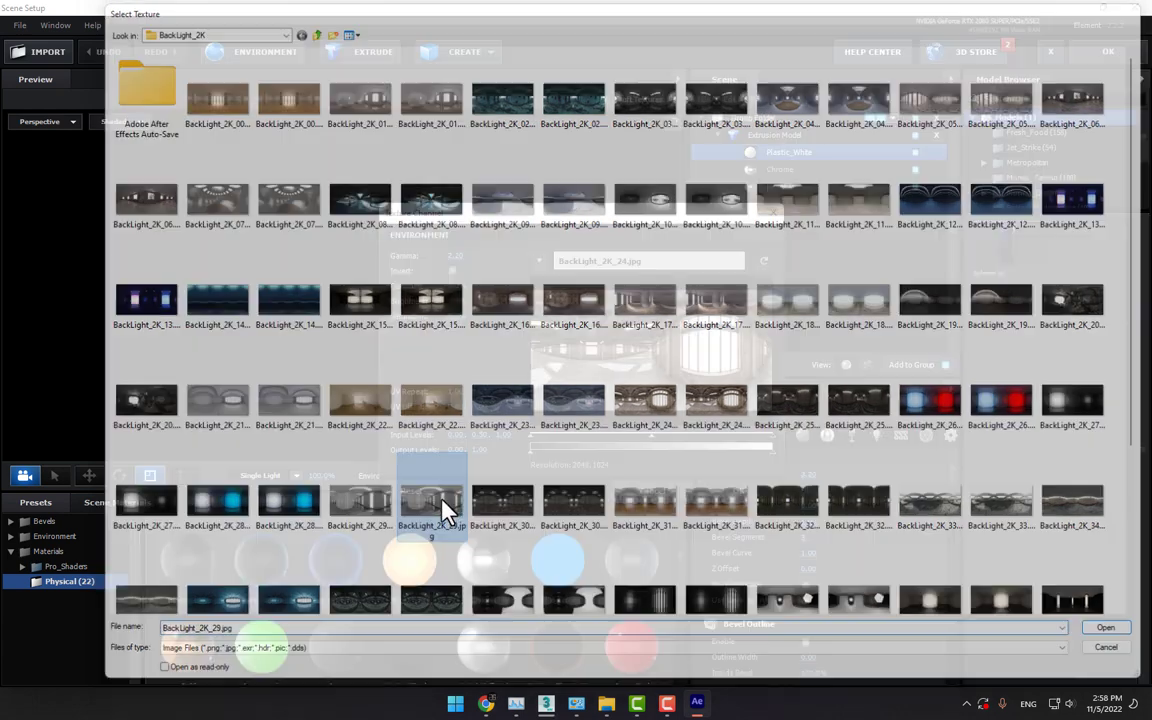
left_click(740, 490)
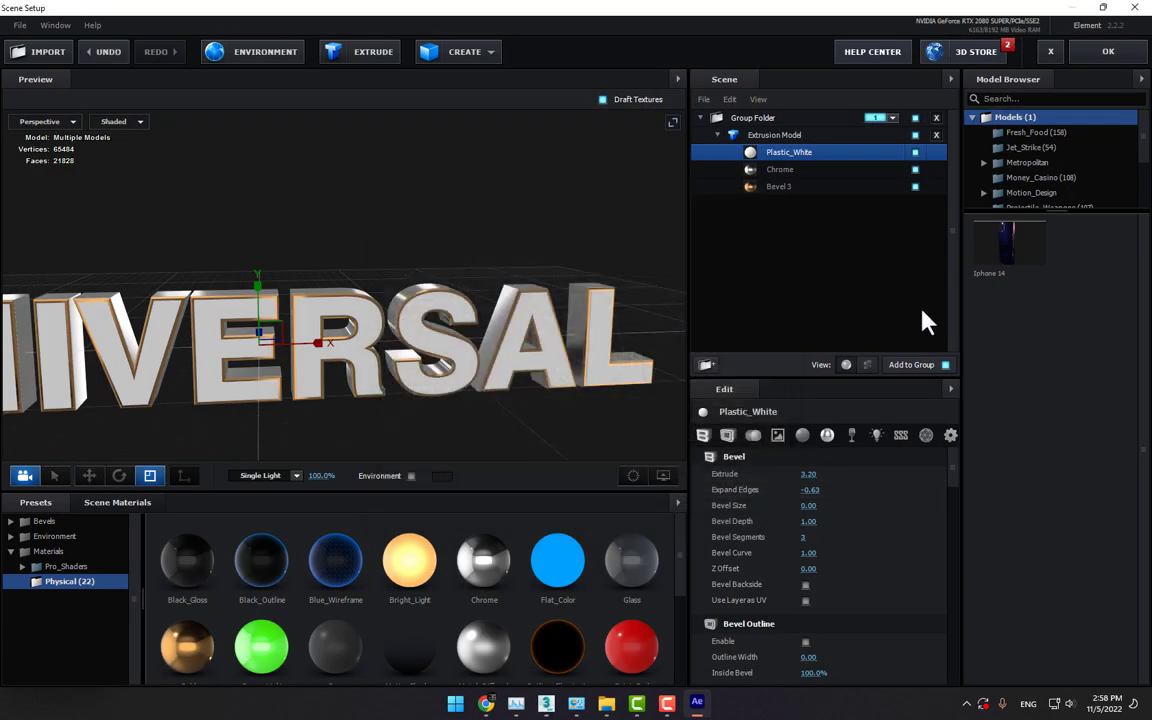
left_click(1100, 56)
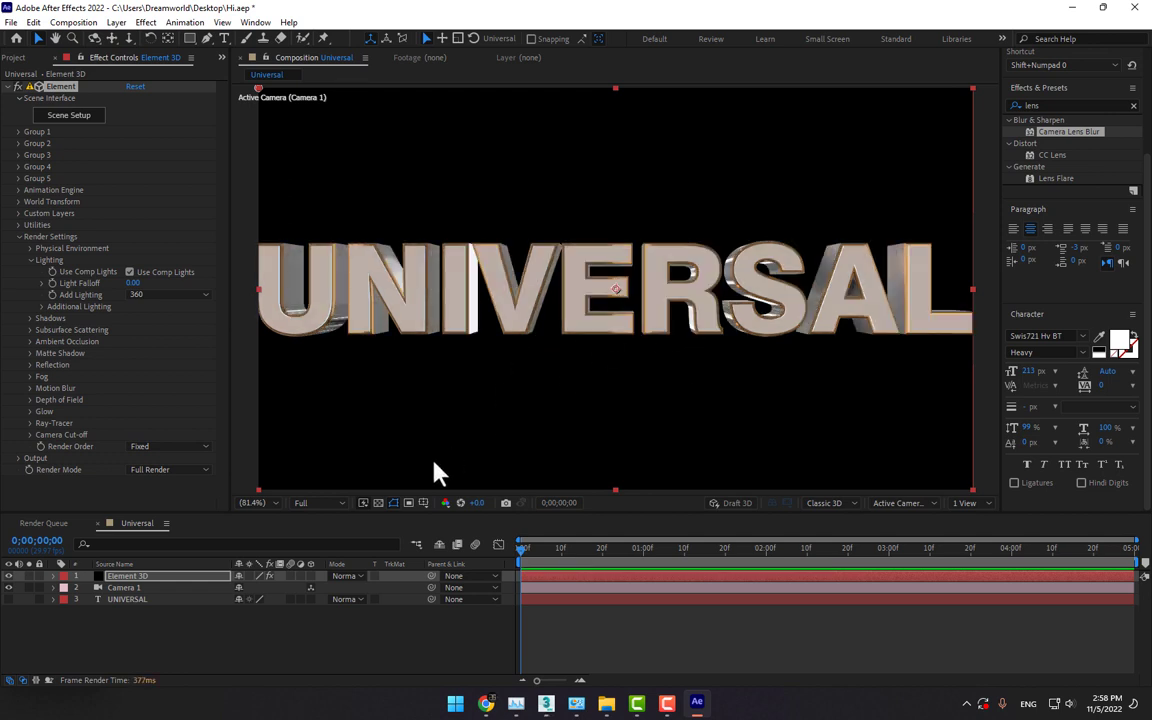
Rotate the Element effect's additional lighting to an X Rotation of 42°.
left_click(40, 307)
left_click(55, 330)
left_click_drag(140, 341, 180, 348)
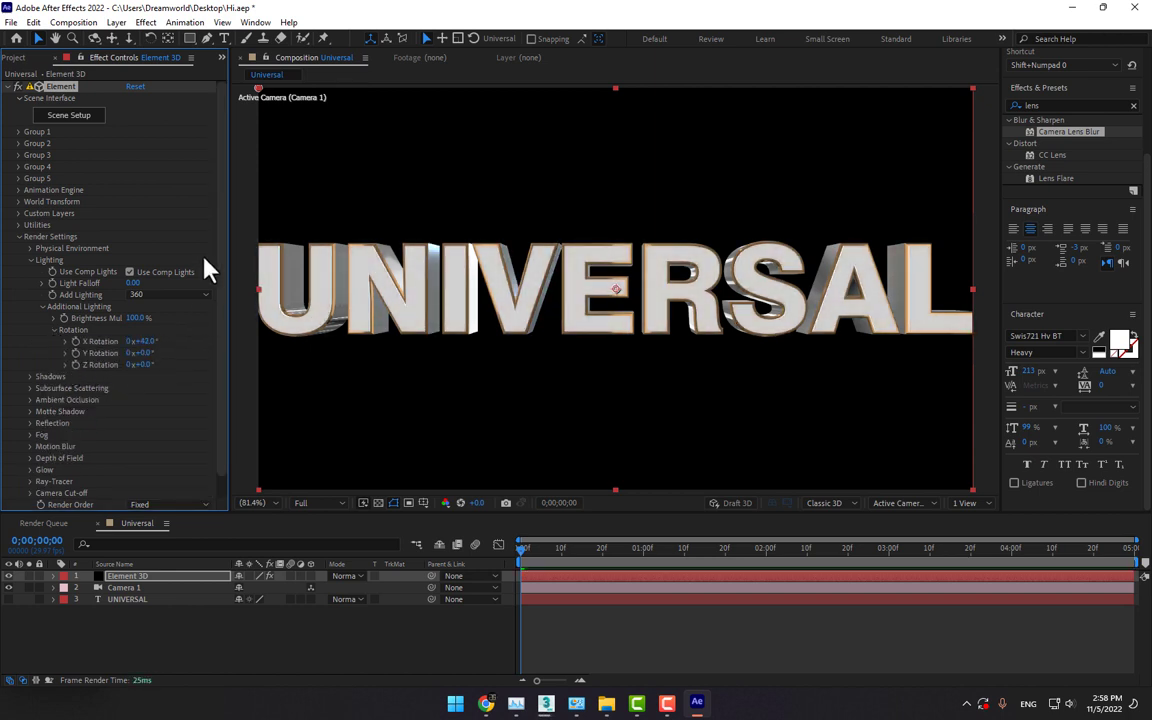
left_click(18, 237)
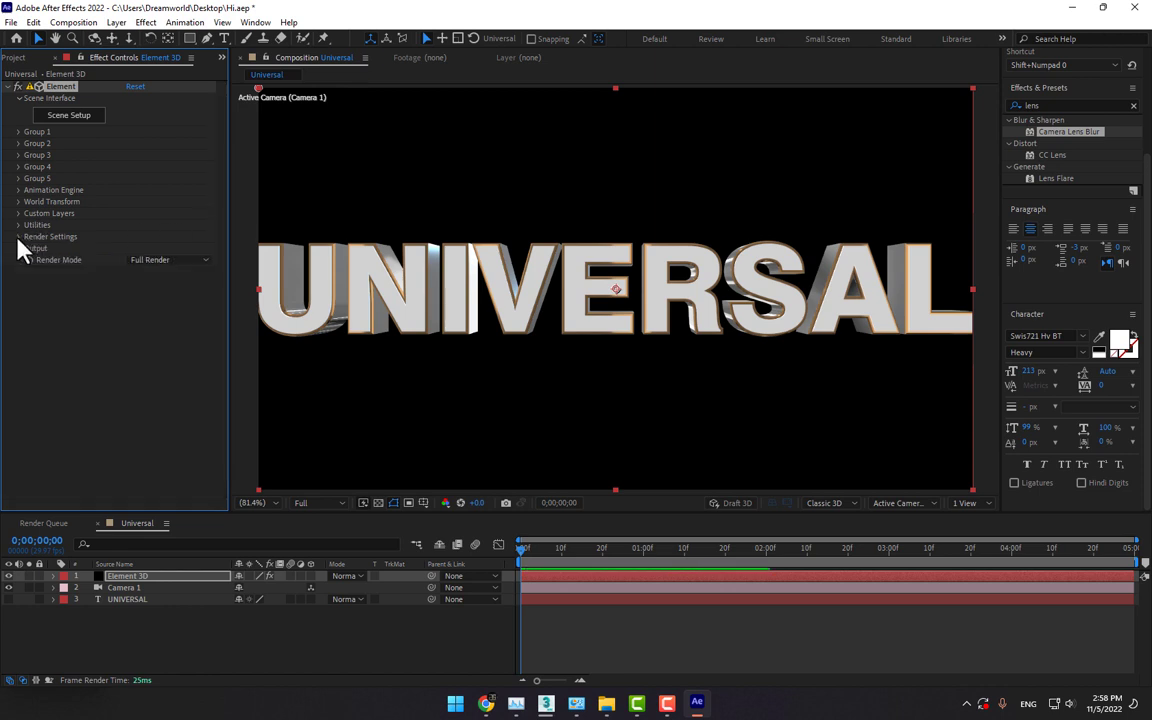
Enable the Bend deformation in Group 1's Particle Look settings of the Element effect.
left_click(18, 132)
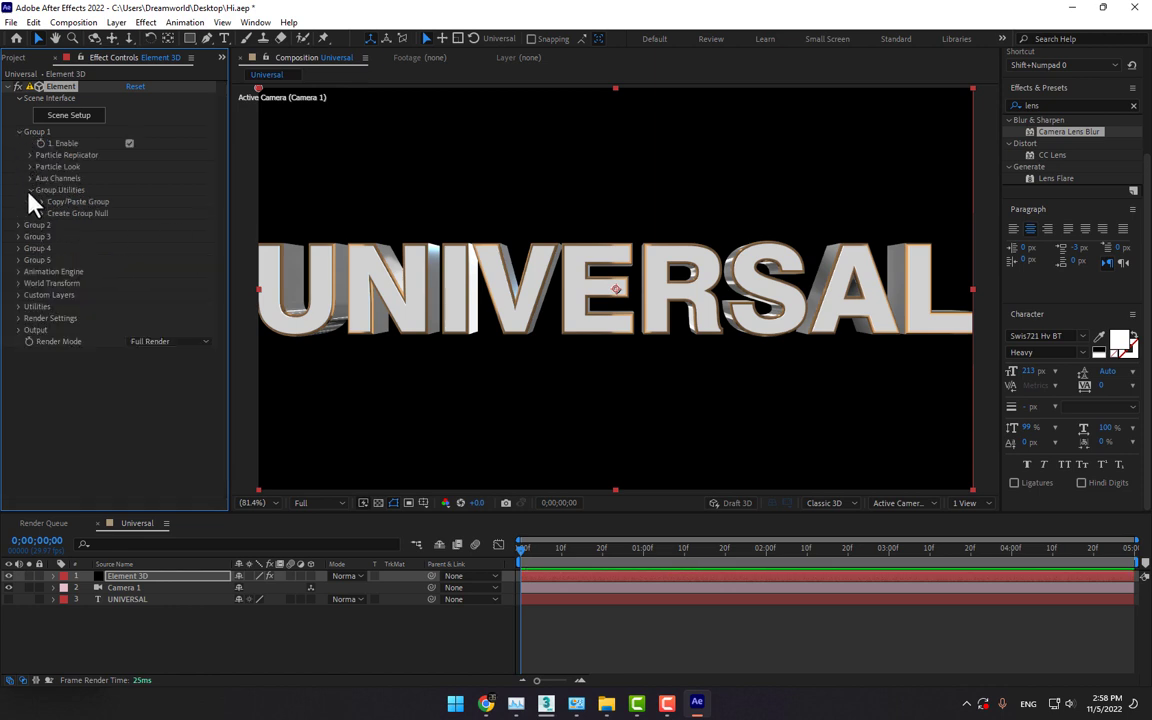
left_click(30, 156)
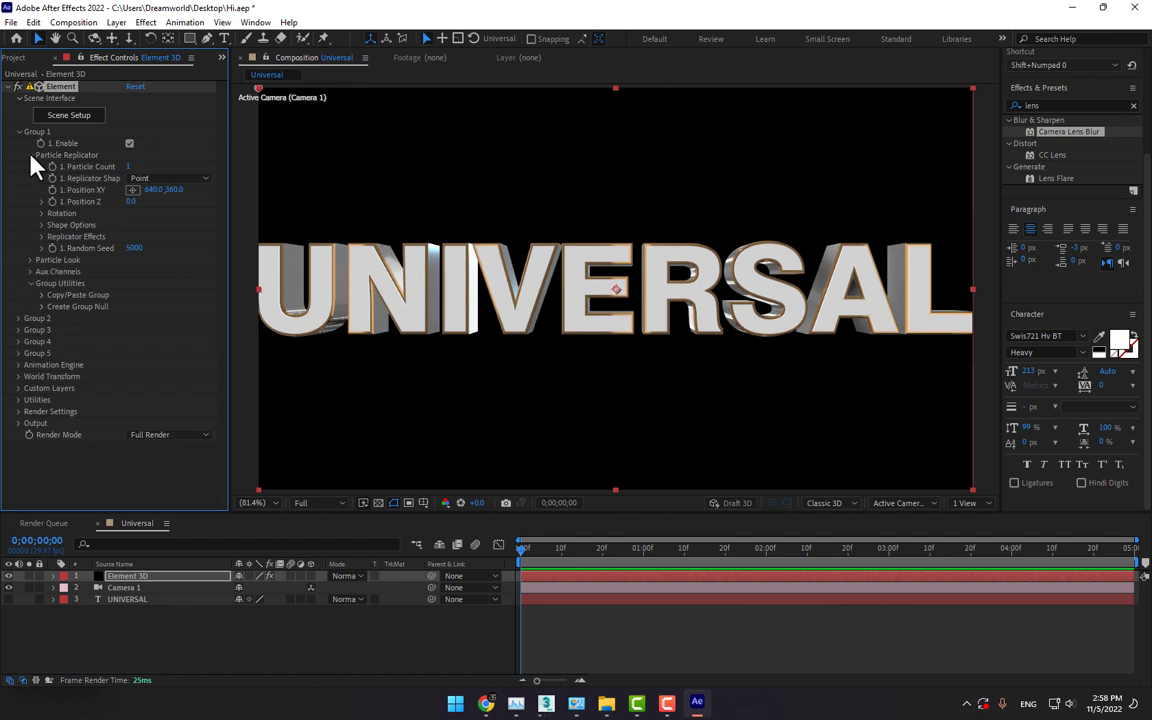
left_click(30, 156)
left_click(30, 167)
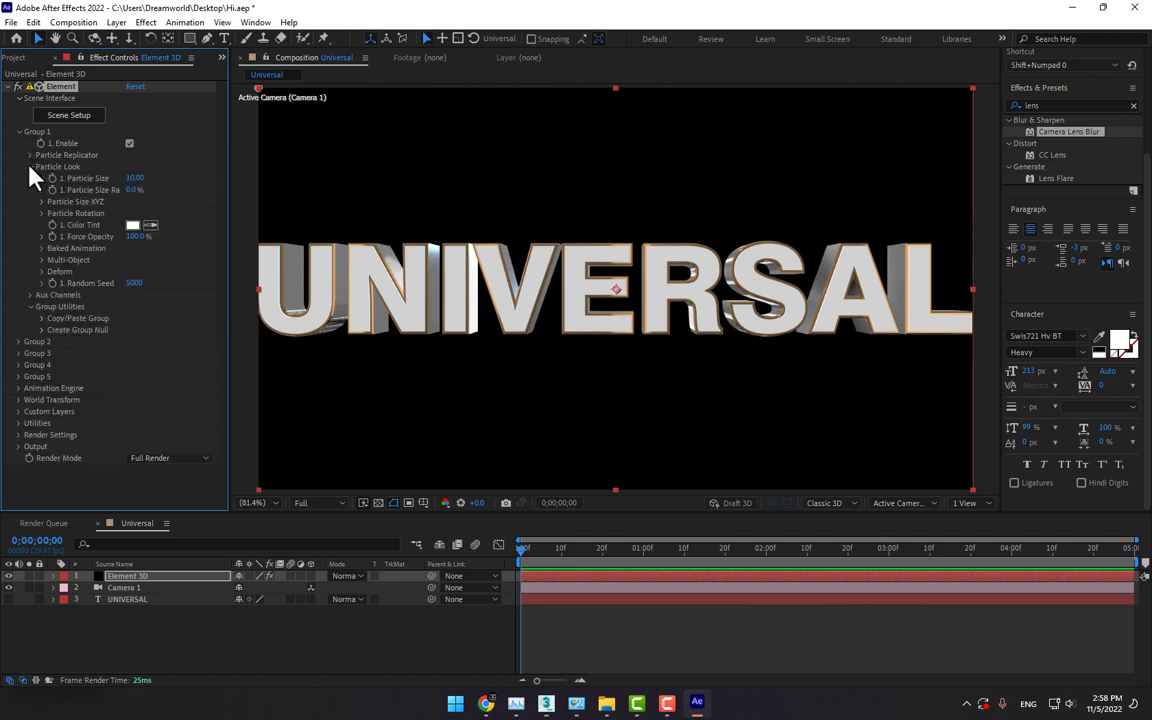
left_click(42, 272)
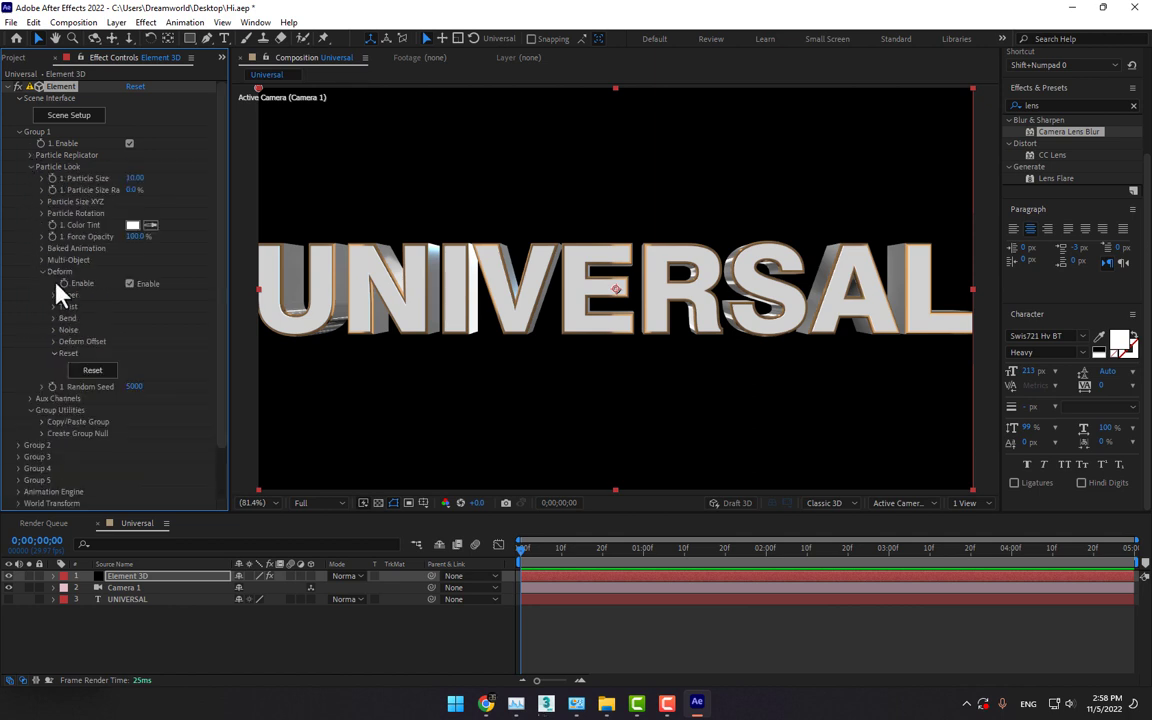
left_click(53, 318)
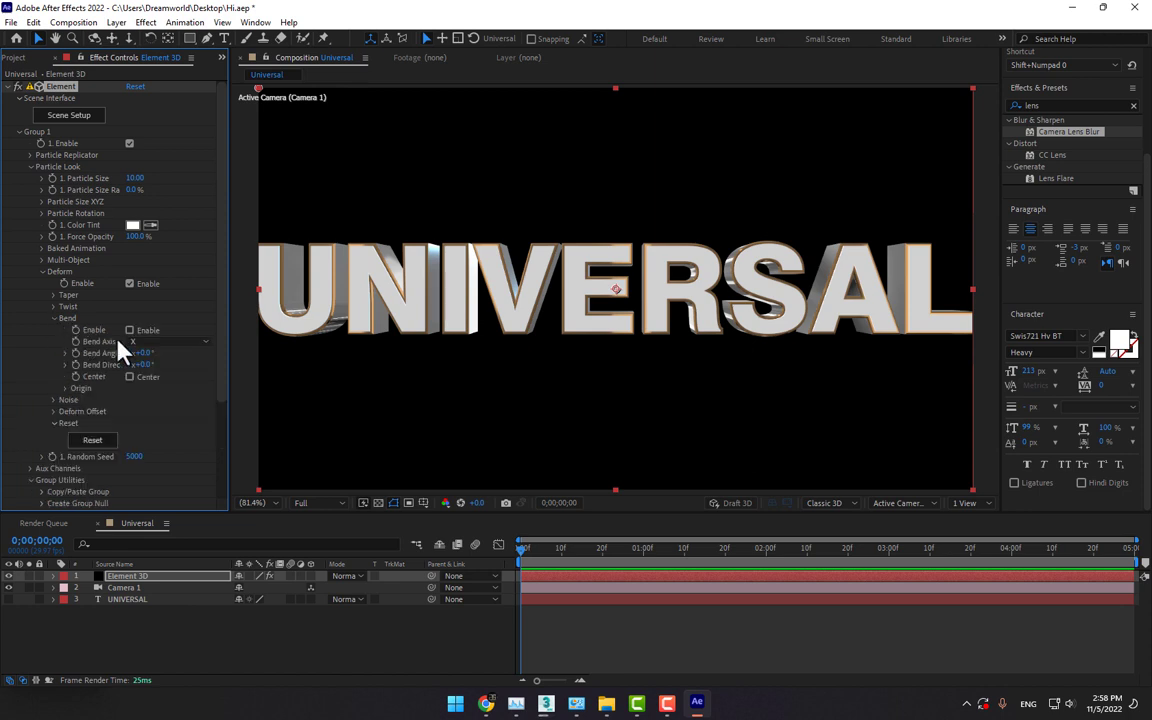
left_click(130, 331)
Set Group 1's Bend Angle to 90° and its Bend Direction to 90°.
left_click_drag(140, 353, 176, 352)
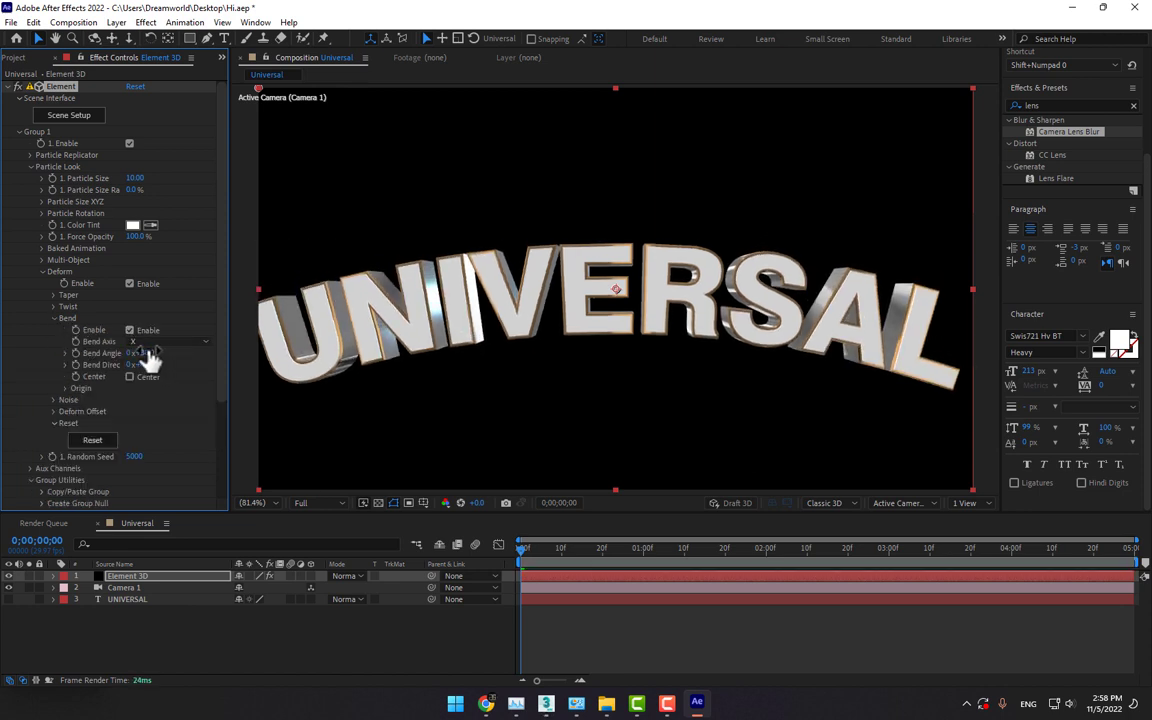
left_click(147, 353)
type("90")
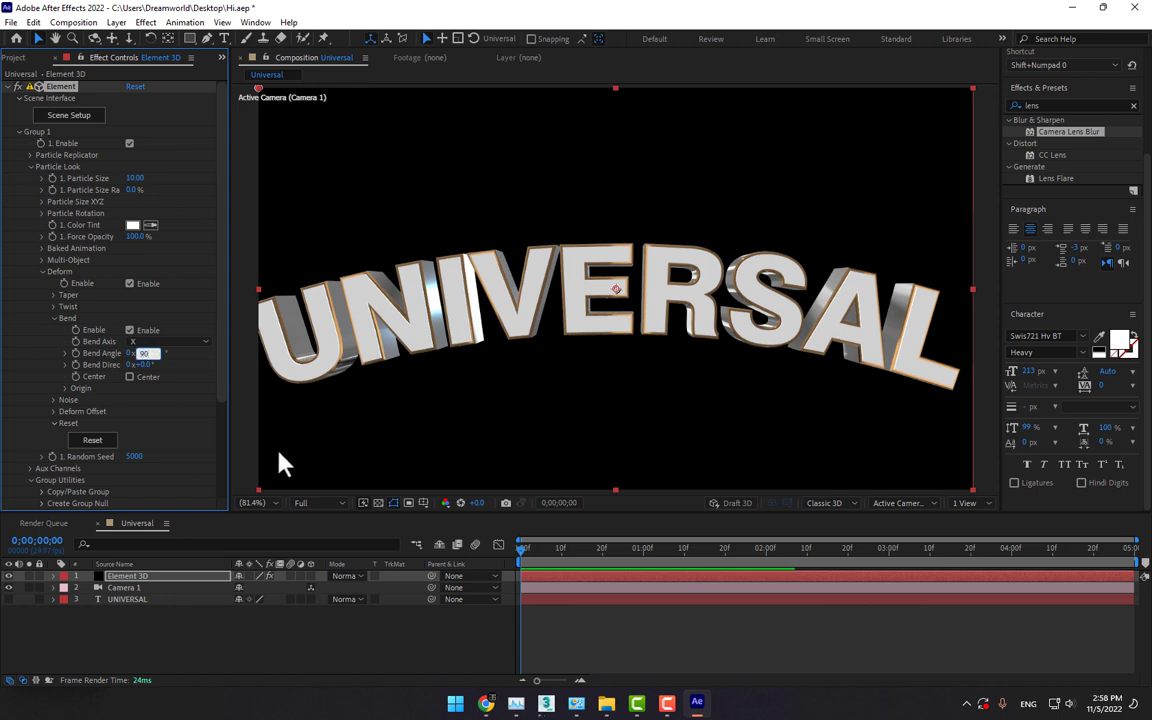
left_click(148, 365)
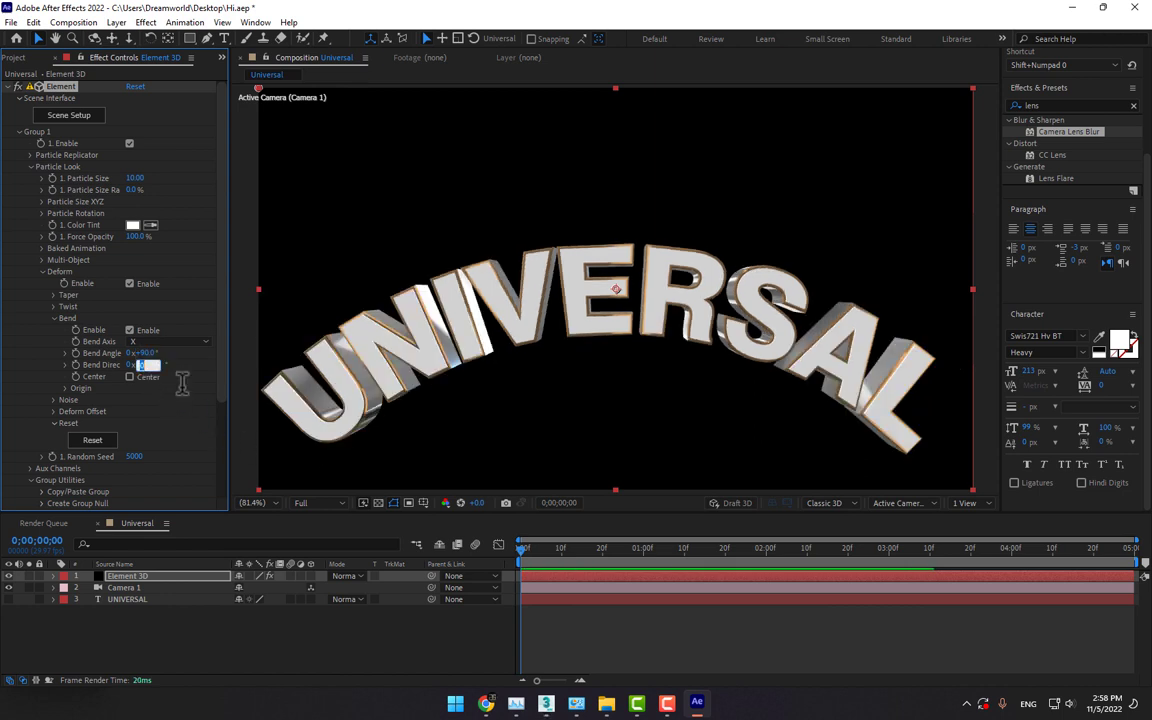
key("Return")
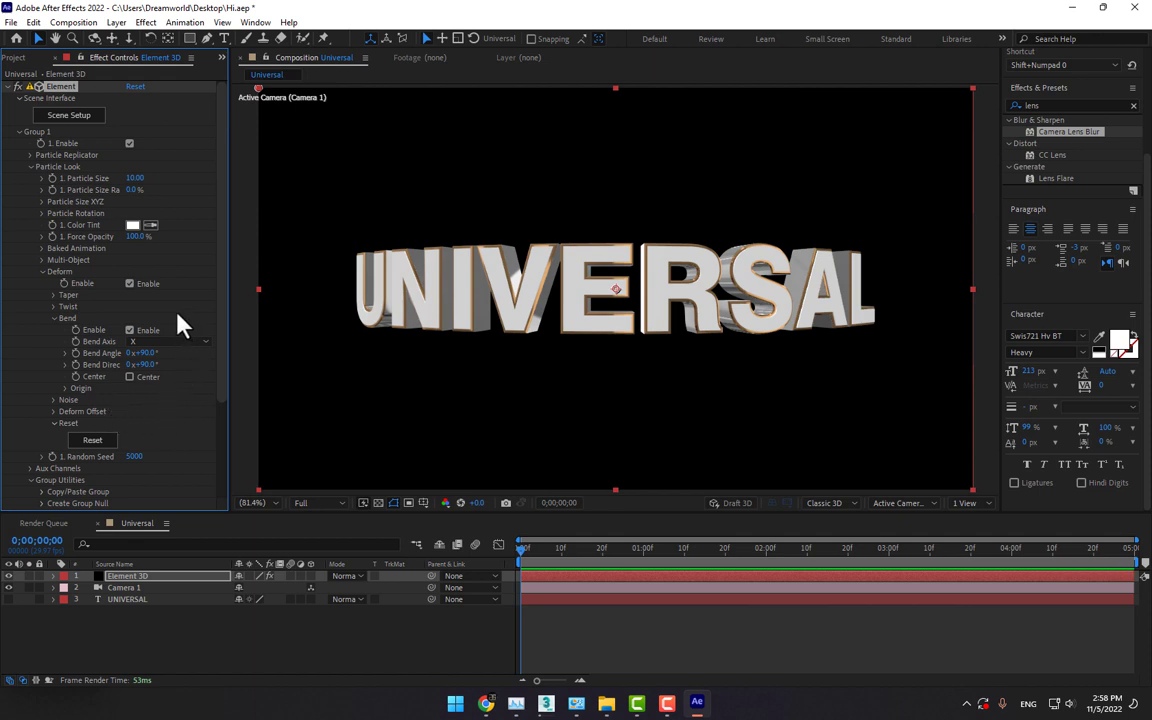
Center Group 1's Bend deformation and reduce the group's Particle Size to 5.20.
left_click(129, 377)
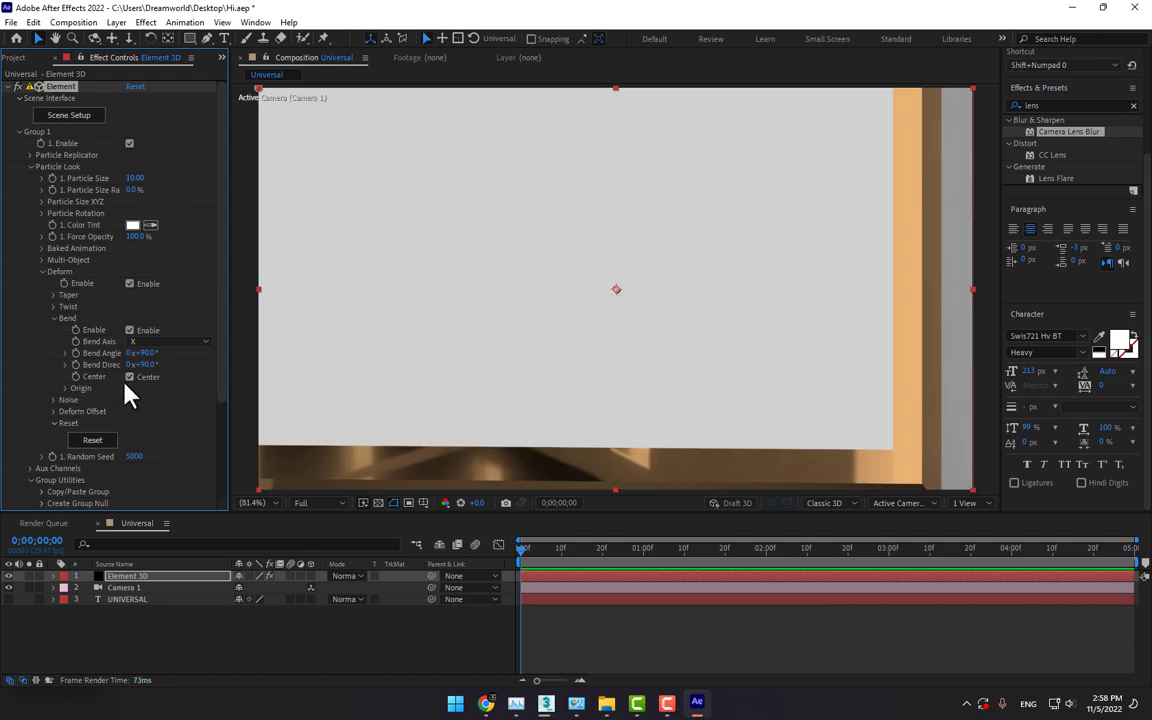
left_click(66, 389)
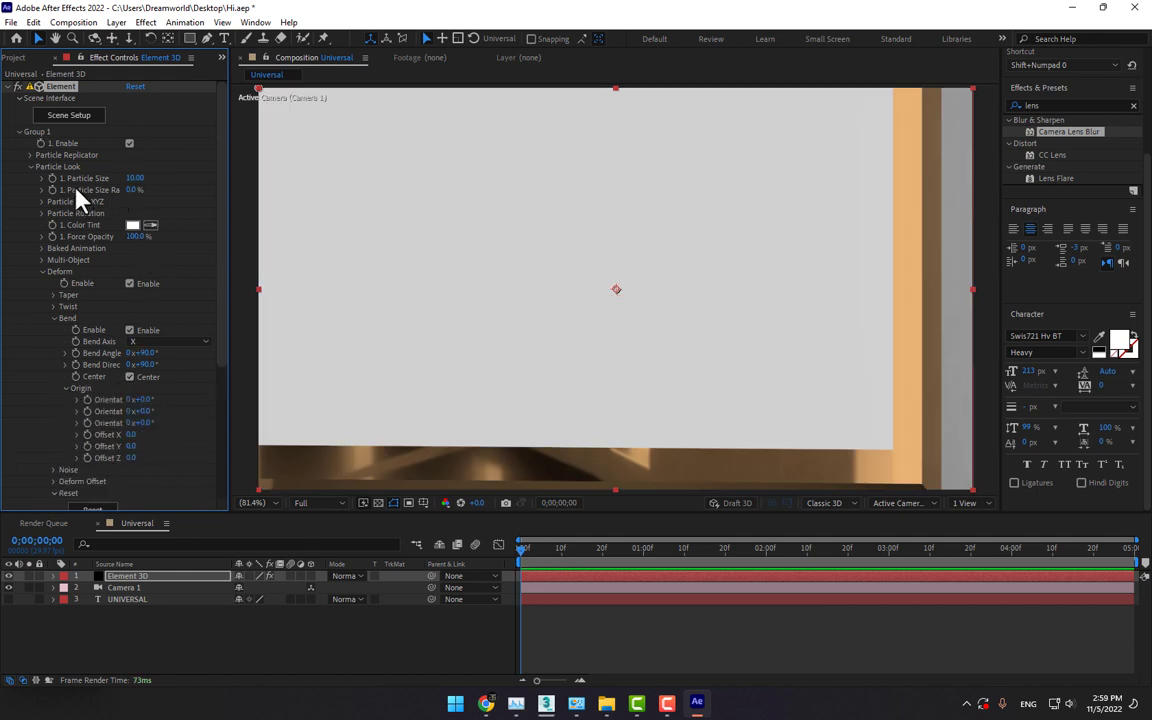
left_click_drag(132, 178, 118, 199)
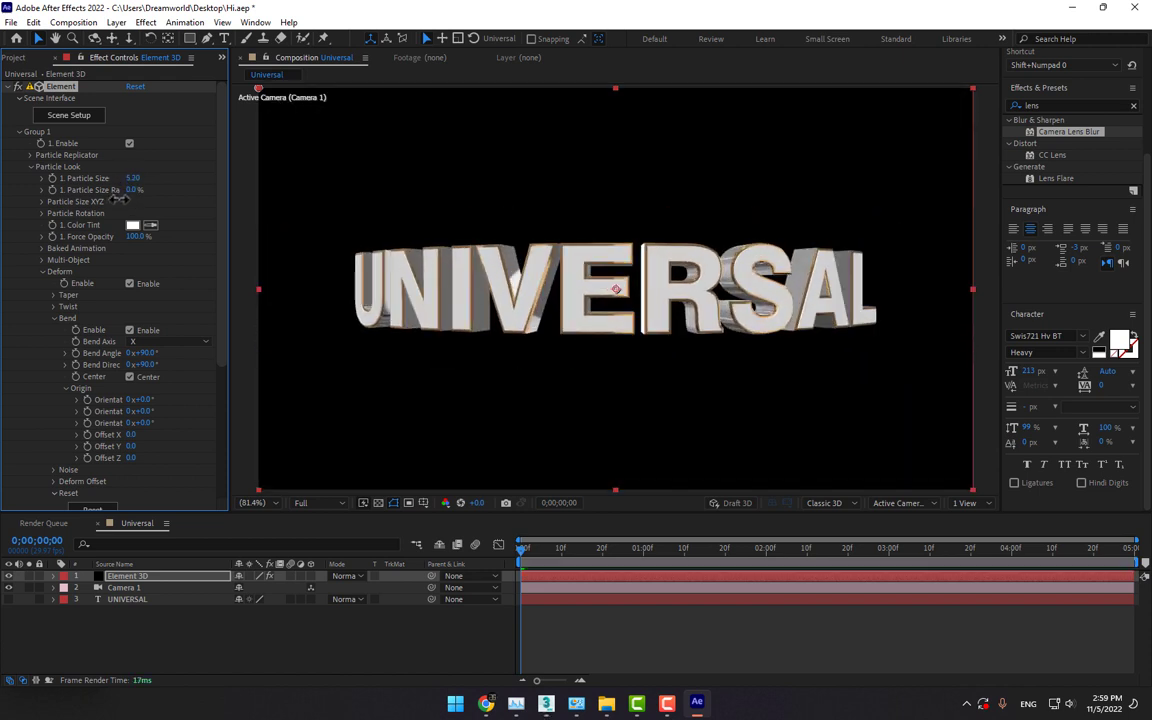
Set the Y Rotation of Group 1's Particle Replicator to 351°.
left_click_drag(140, 411, 173, 414)
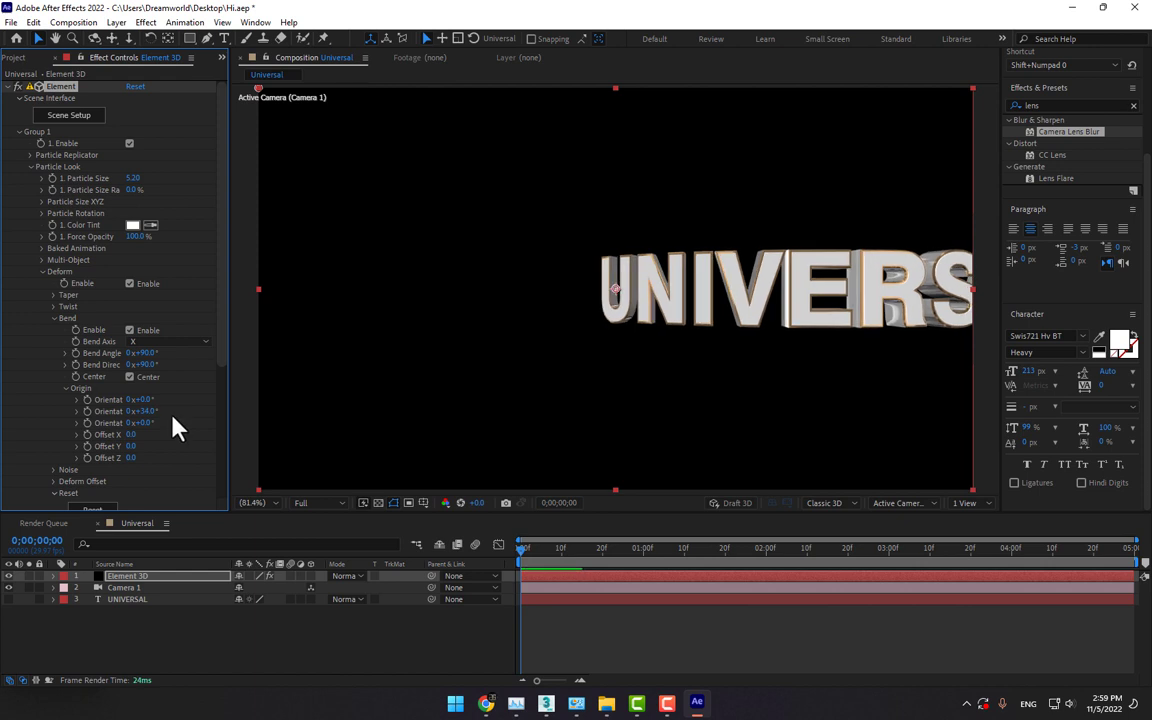
left_click(30, 155)
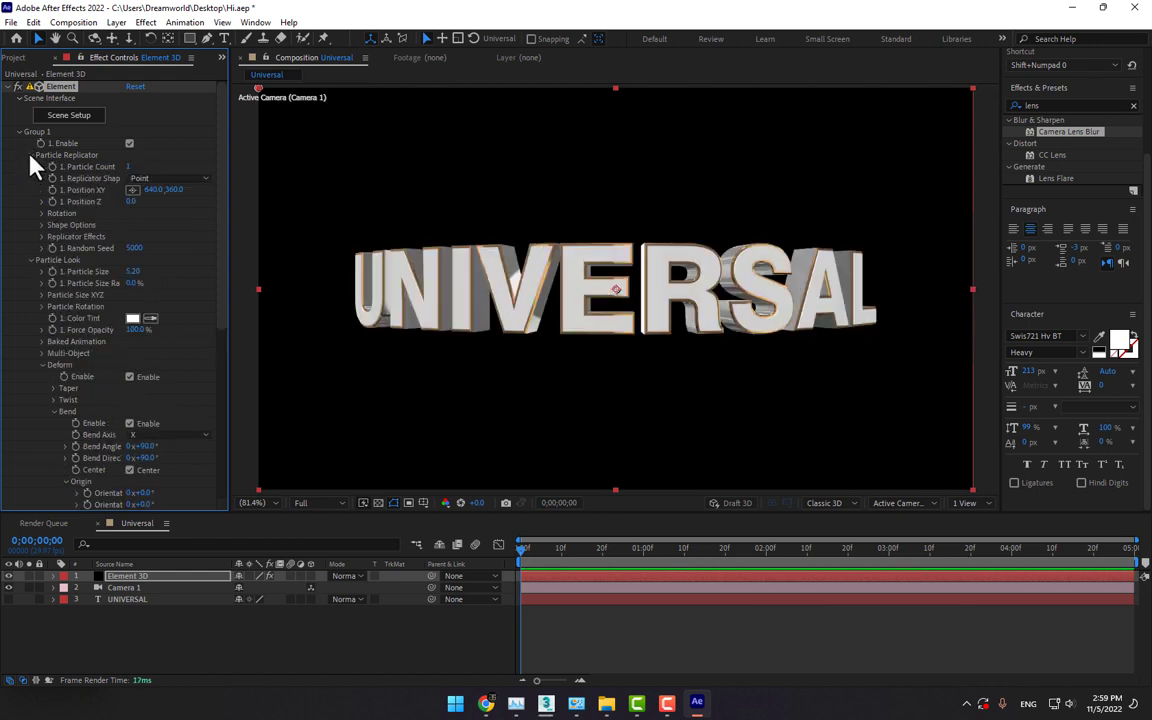
left_click(42, 213)
left_click_drag(140, 236, 360, 211)
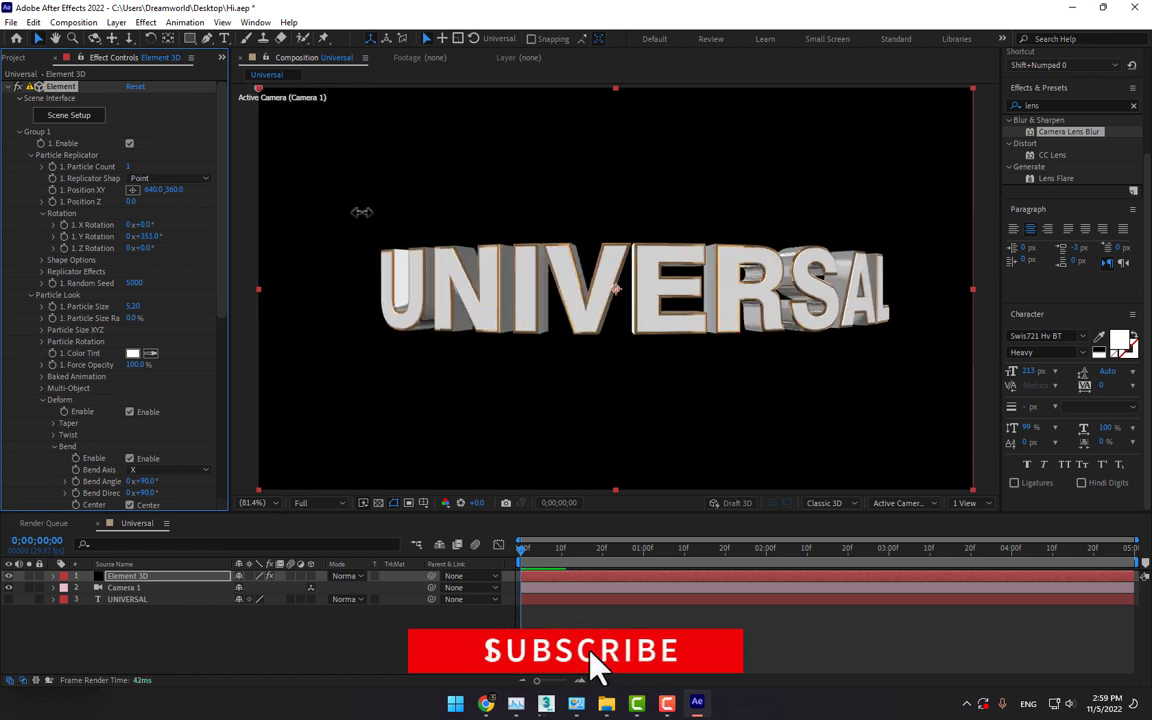
Create a new black solid layer in the Universal composition and name it Earth Map.
right_click(280, 663)
mouse_move(318, 482)
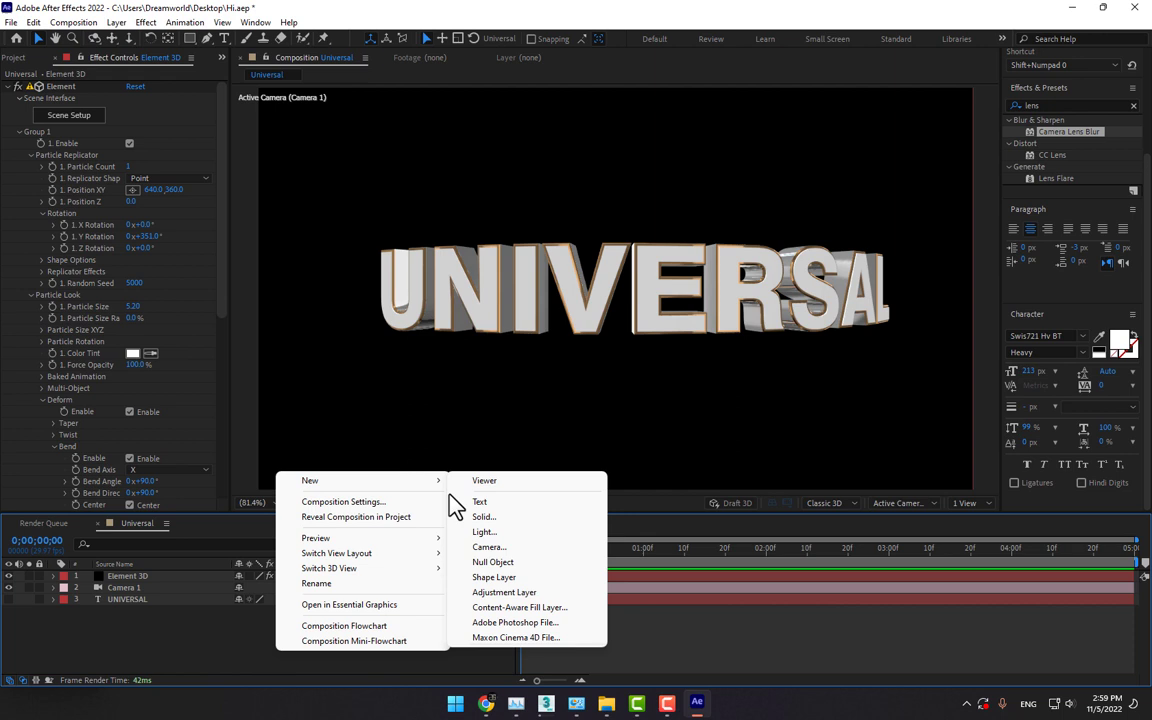
left_click(512, 526)
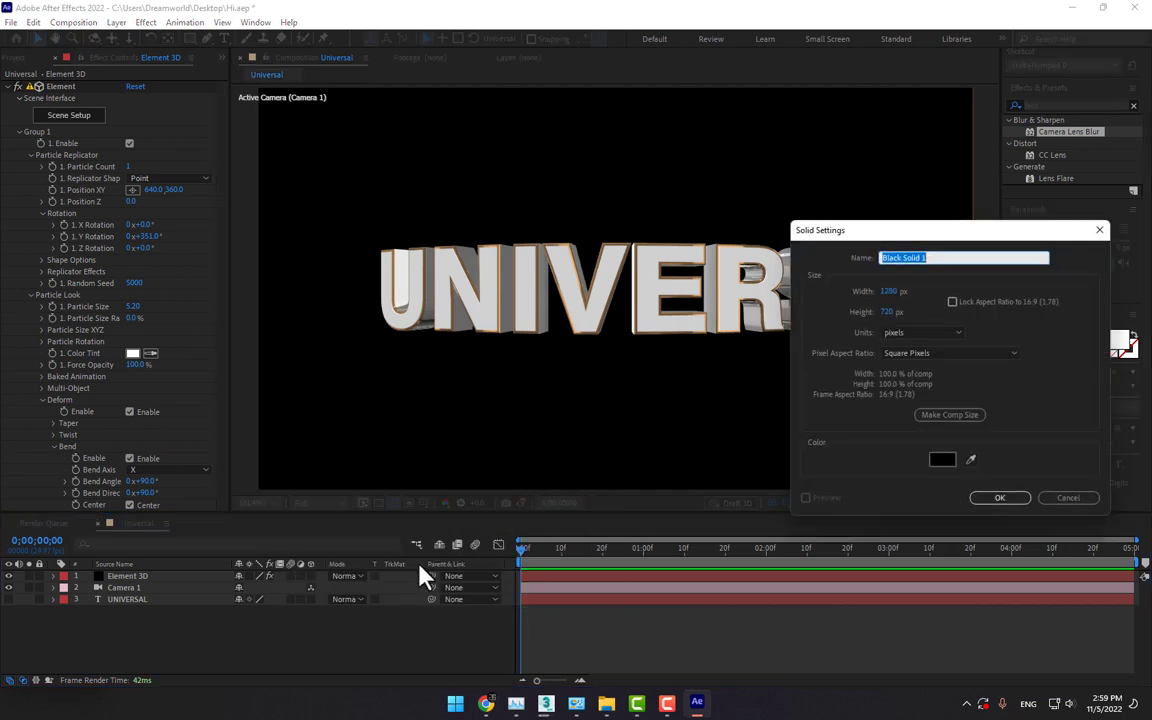
type("Earth Map")
key("Return")
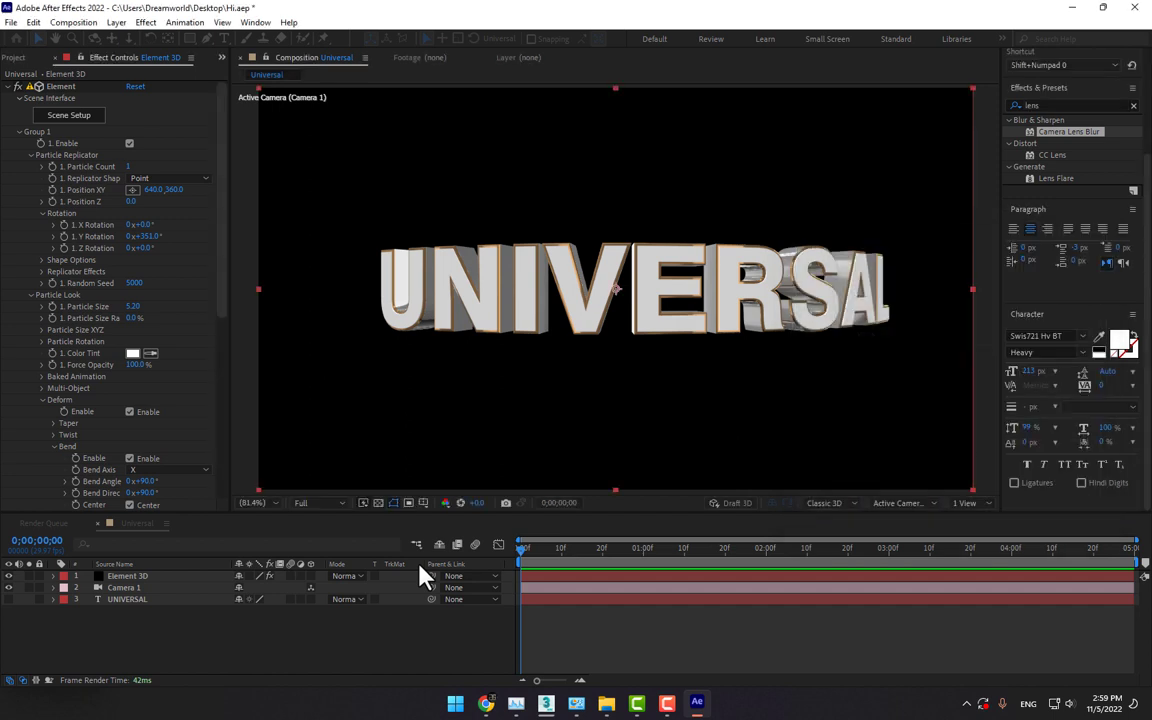
right_click(133, 581)
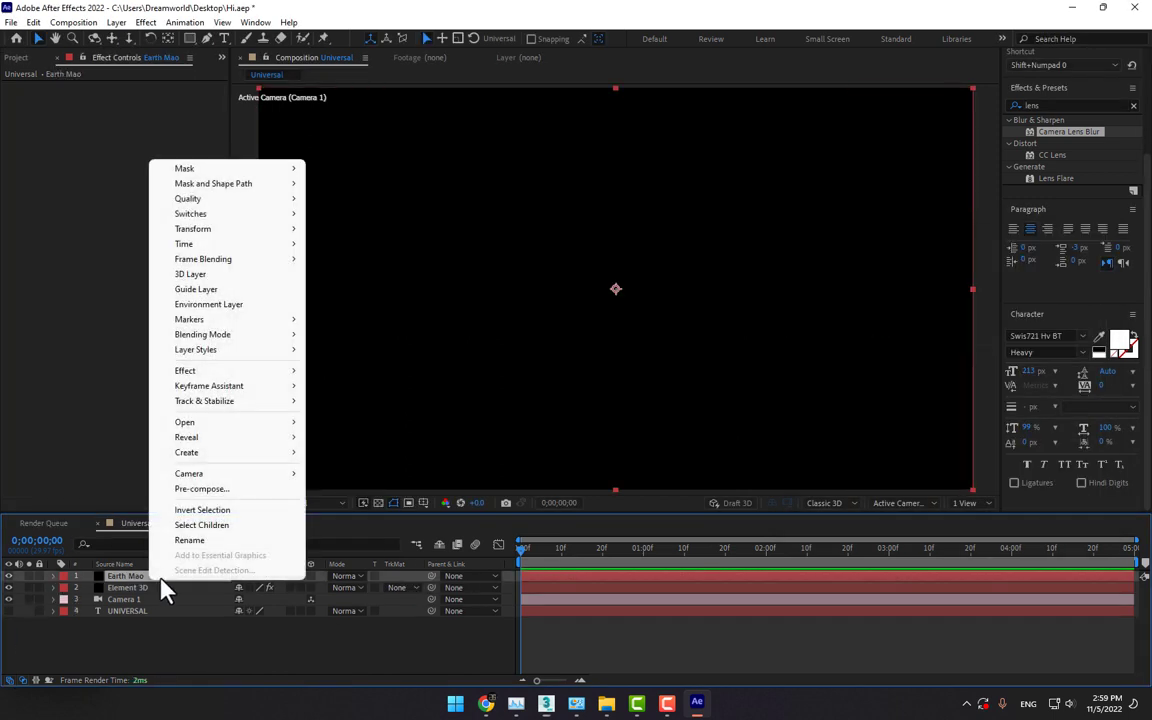
left_click(170, 540)
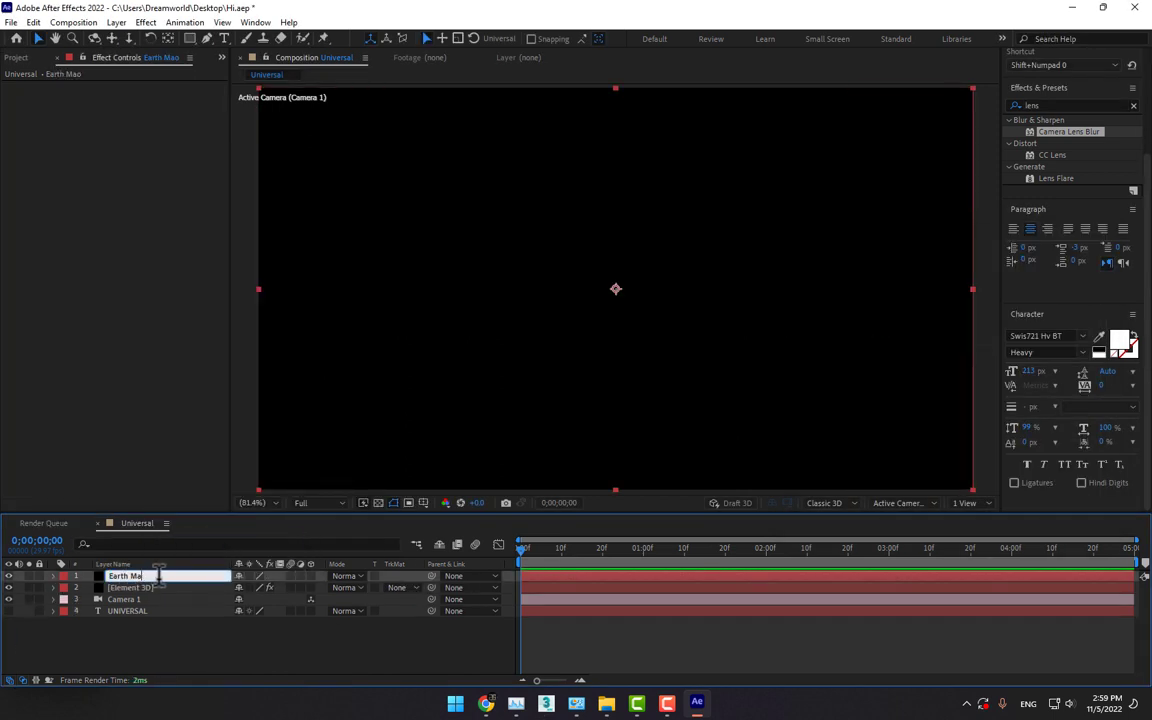
type("p")
key("Return")
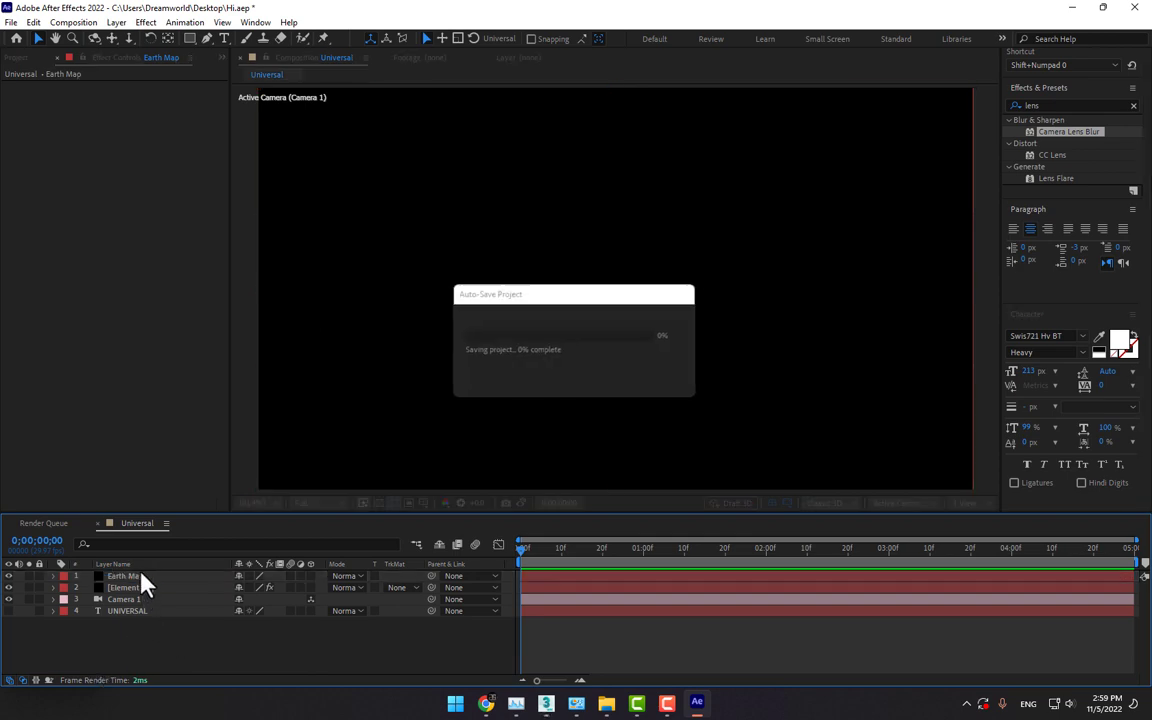
Import 2k_earth_nightmap.jpg, 2k_earth_normal_map.tif and EM.jpg from the Desktop as footage.
left_click(22, 57)
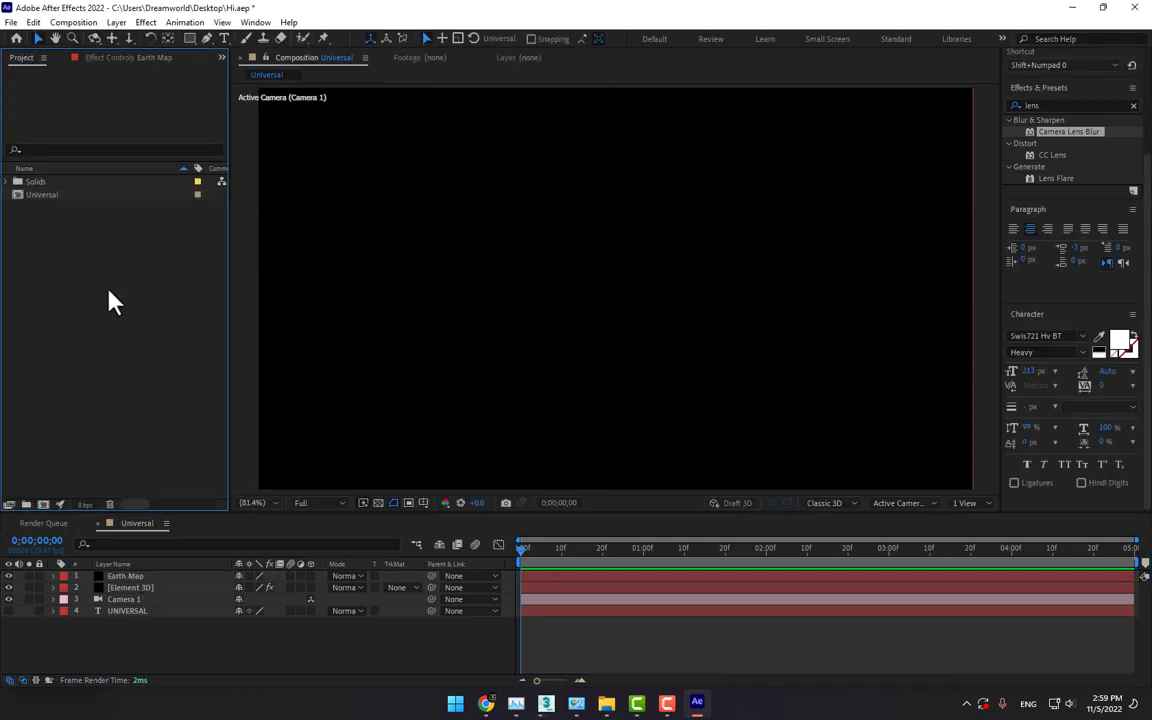
double_click(106, 300)
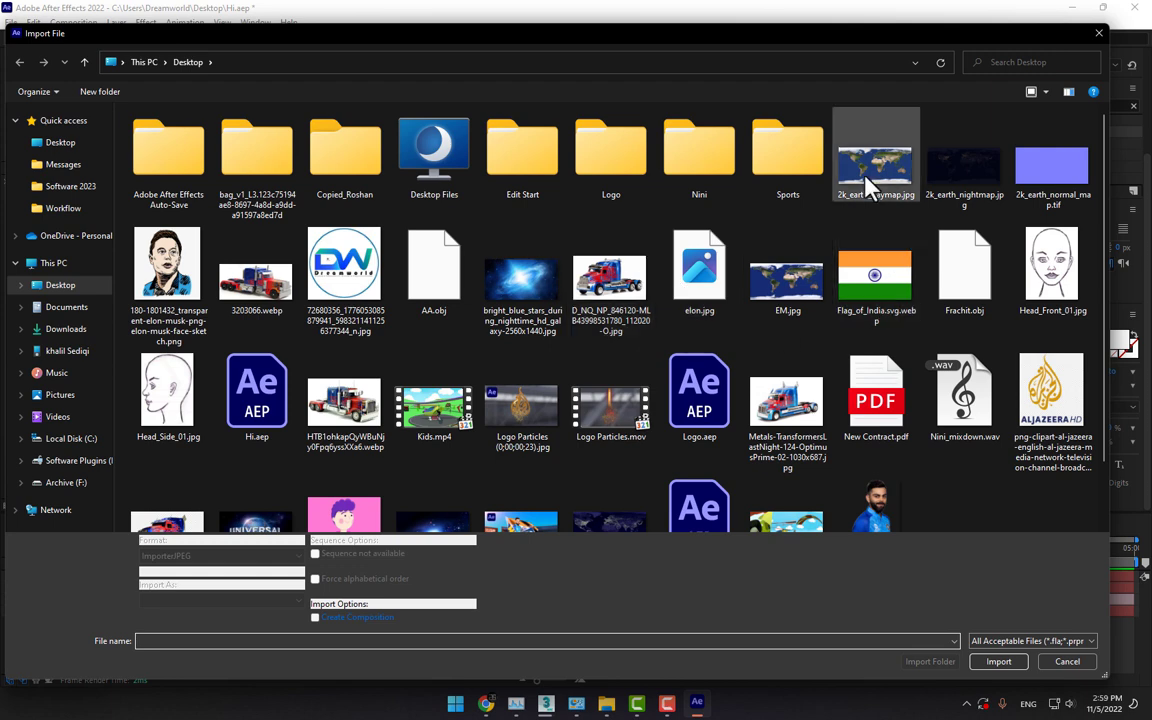
left_click(878, 185)
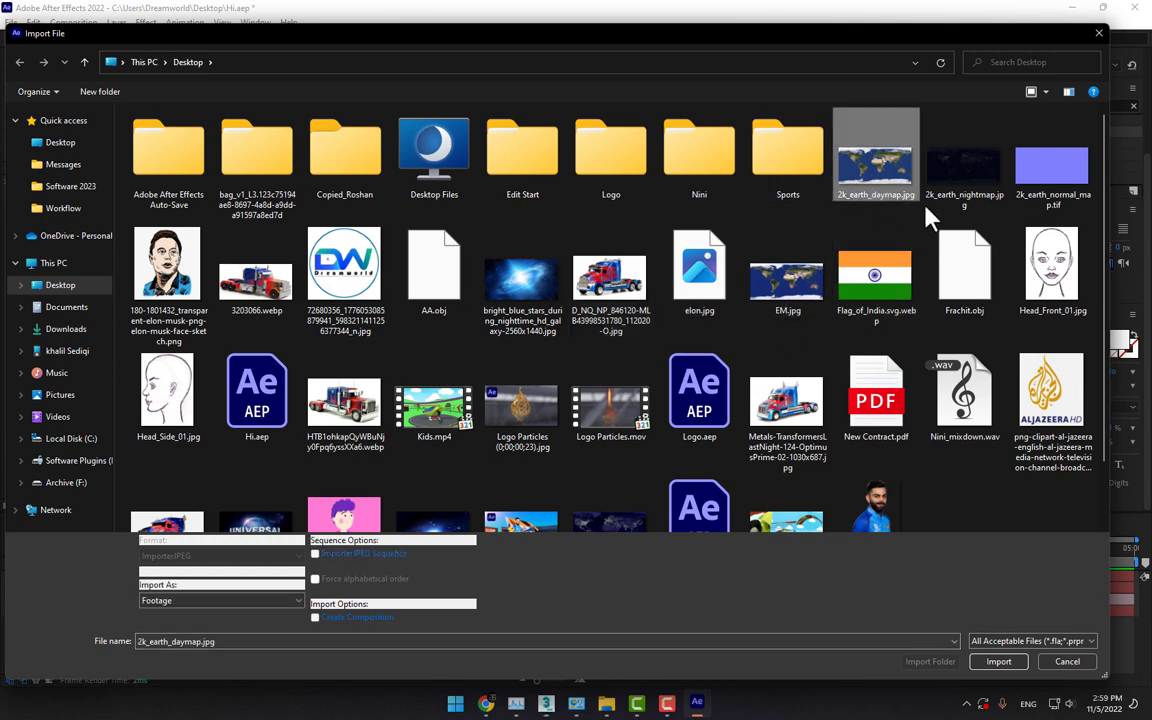
left_click(962, 175, "ctrl")
left_click(1047, 185, "ctrl")
left_click(800, 305, "ctrl")
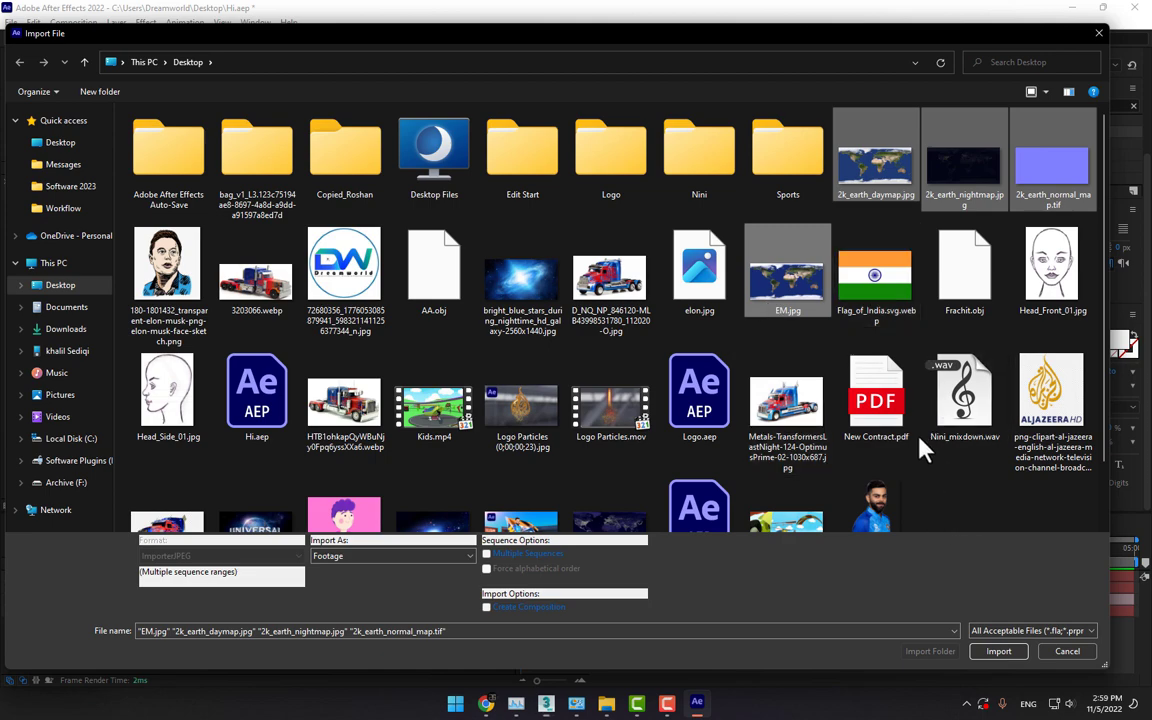
left_click(870, 180, "ctrl")
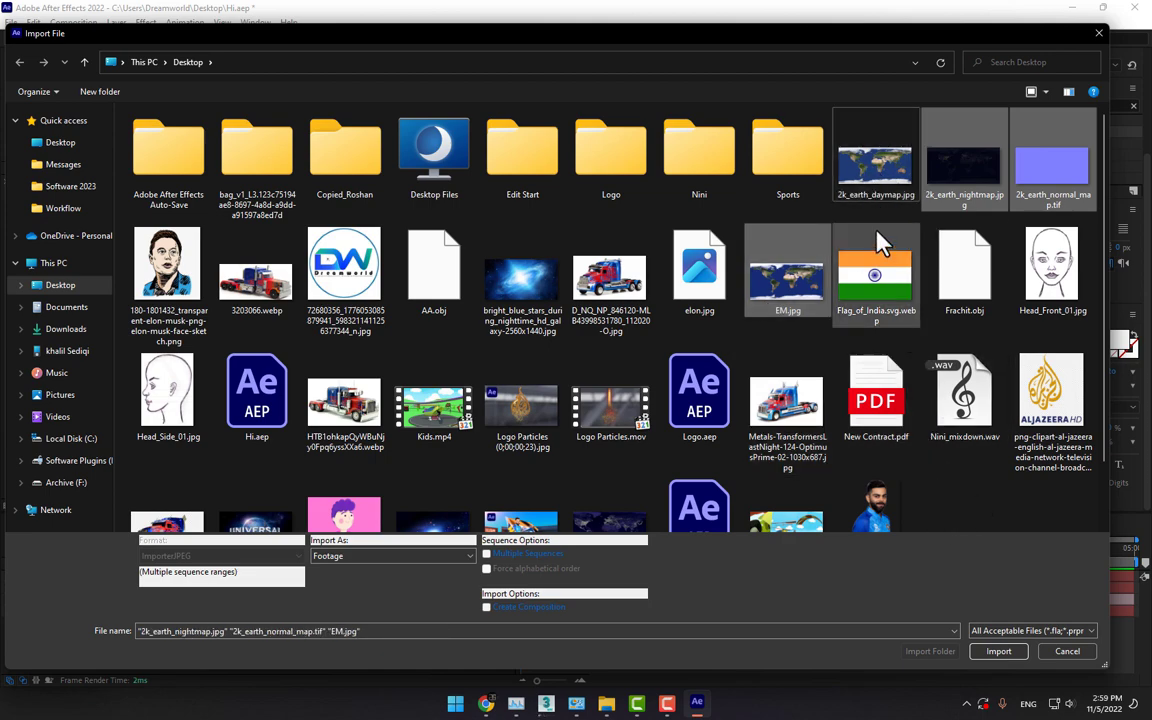
left_click(999, 655)
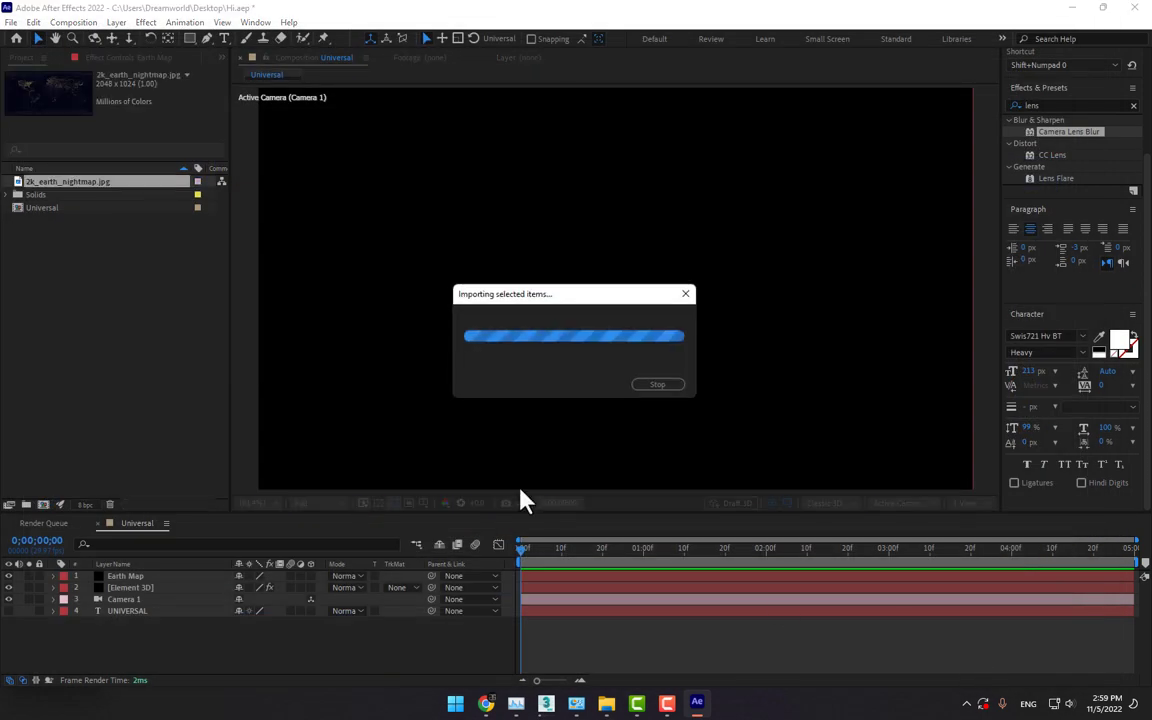
Place the three imported earth map images below all other layers of the Universal composition and hide them.
left_click_drag(55, 186, 117, 635)
left_click(96, 655)
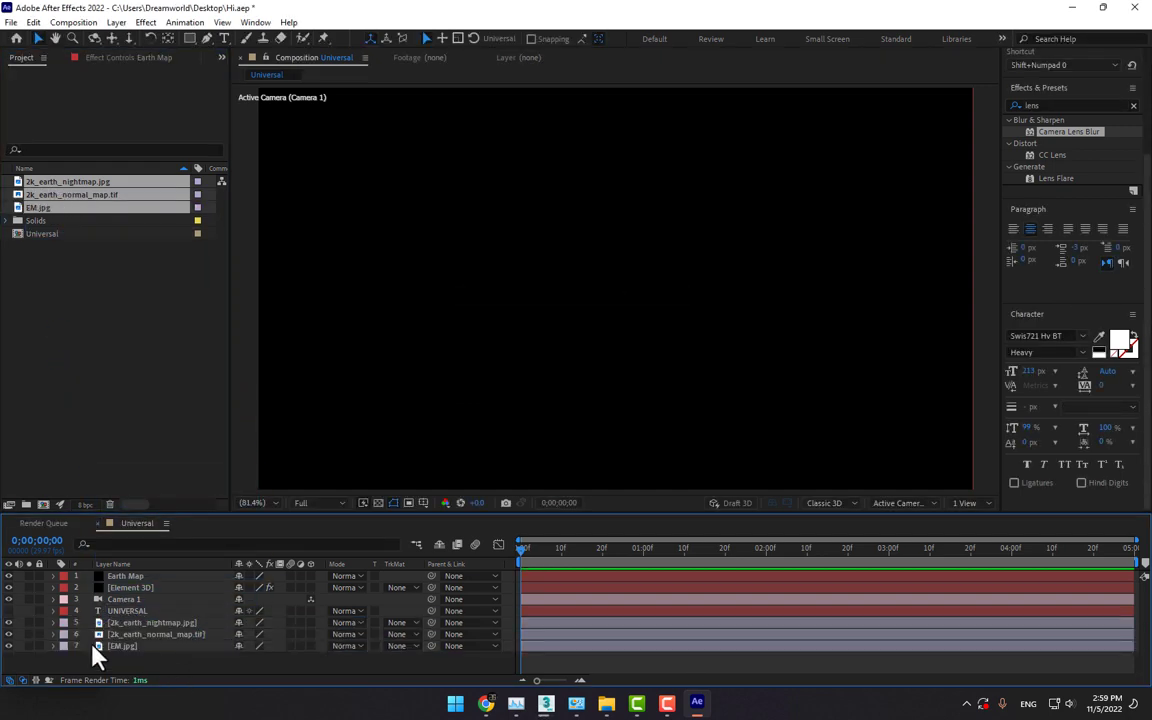
Apply the Video Copilot VC Orb effect to the Earth Map layer.
left_click(112, 577)
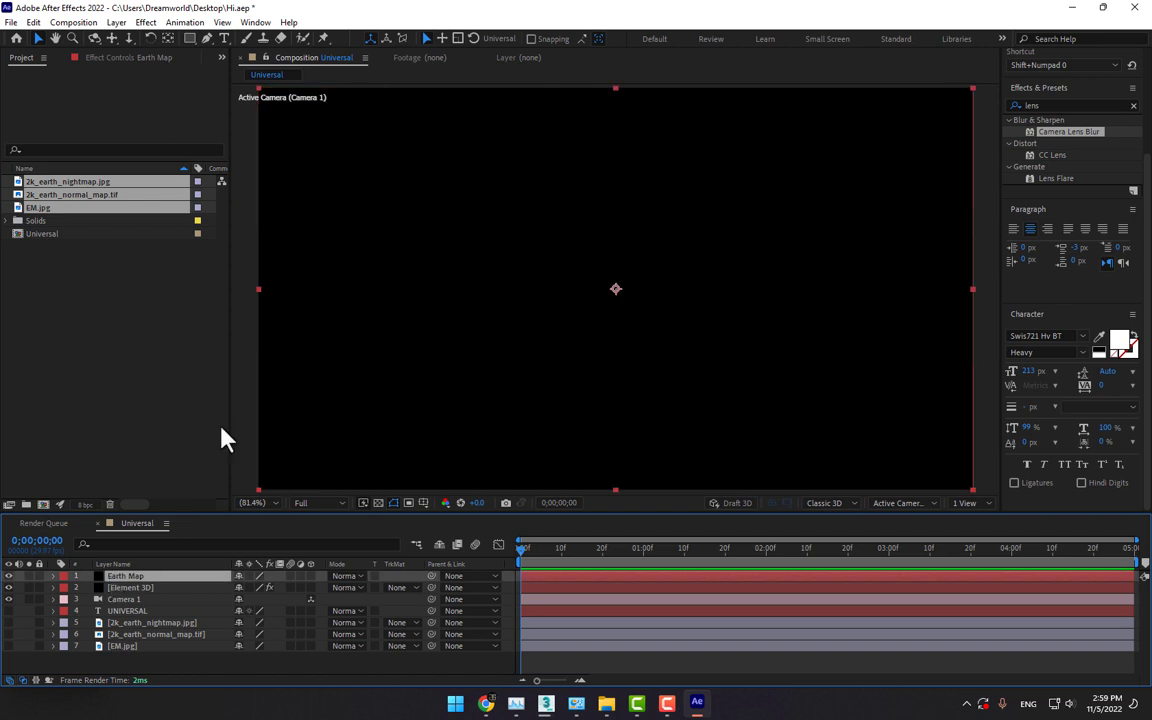
left_click(118, 57)
left_click(145, 22)
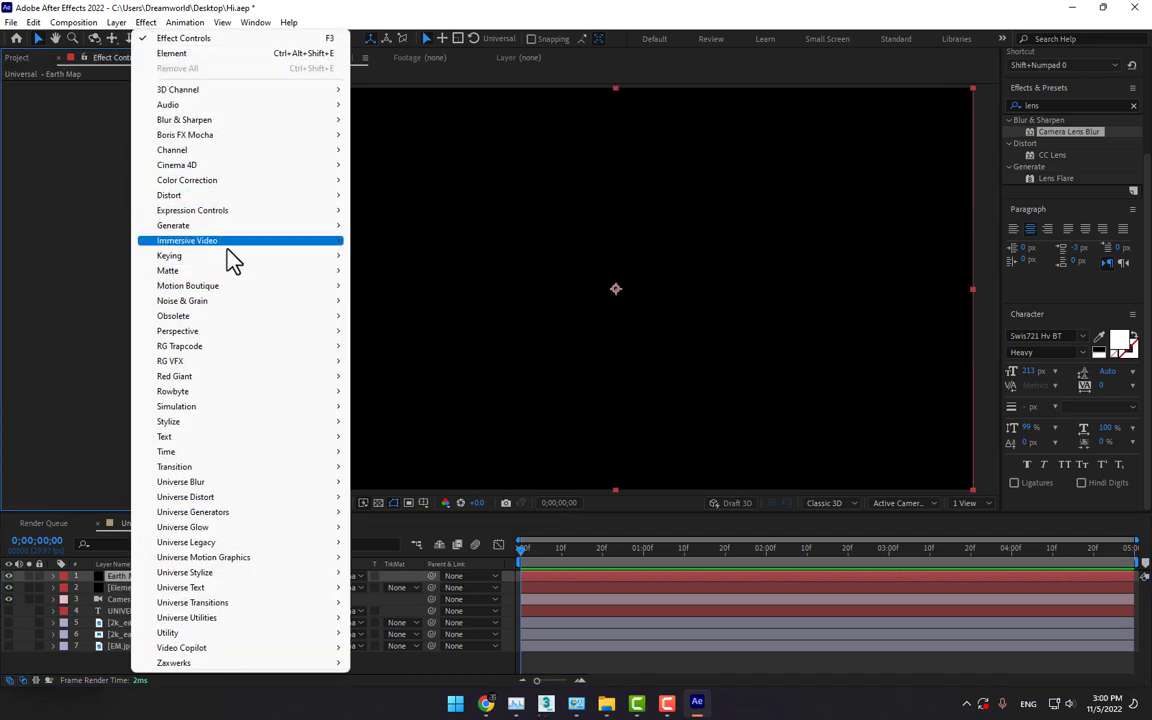
mouse_move(280, 649)
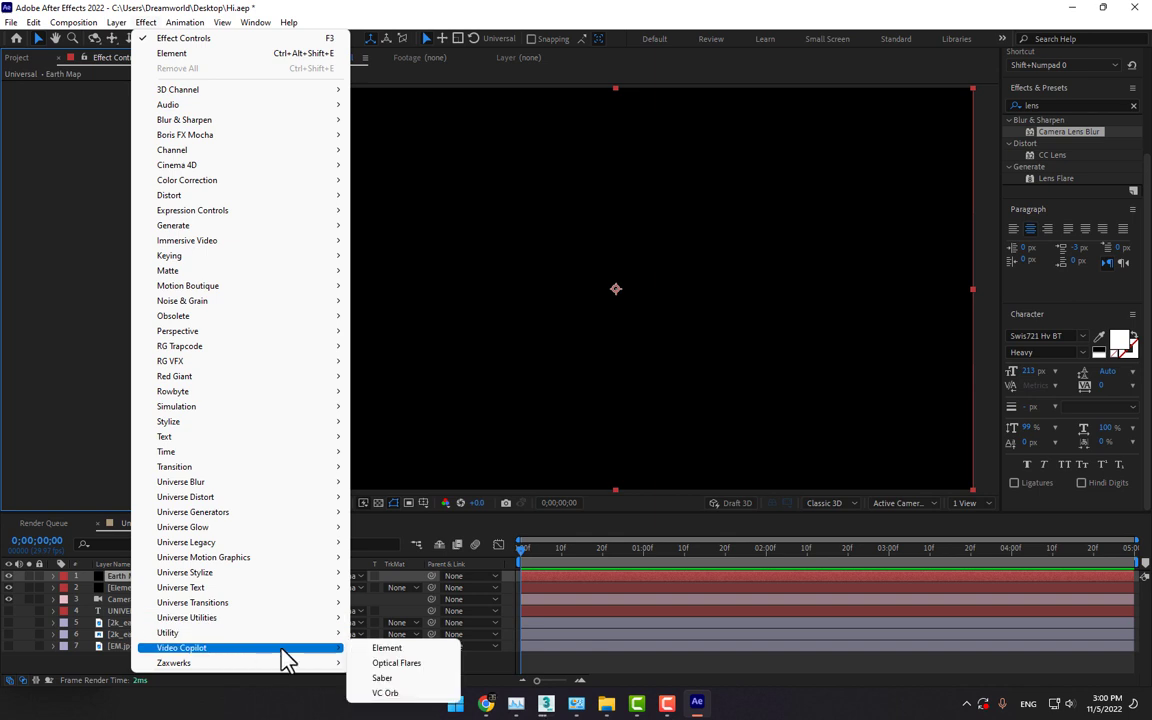
left_click(405, 696)
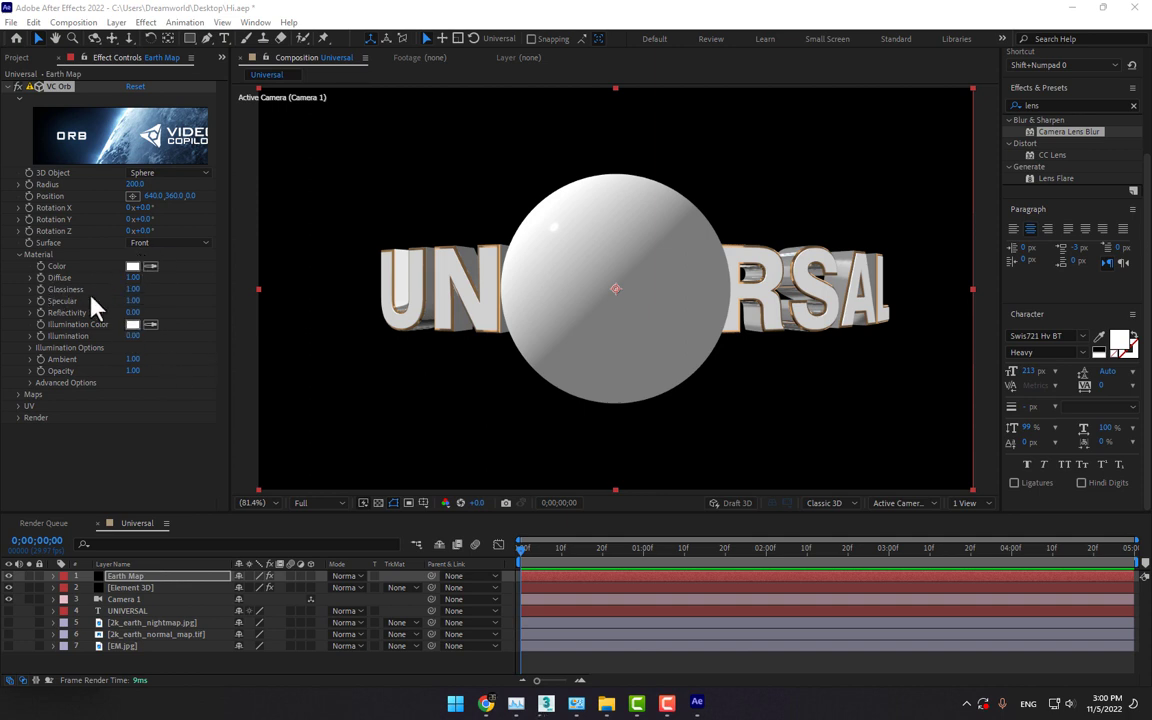
Assign EM.jpg as VC Orb's Diffuse Layer and 2k_earth_nightmap.jpg as its Glossiness Layer.
left_click(27, 395)
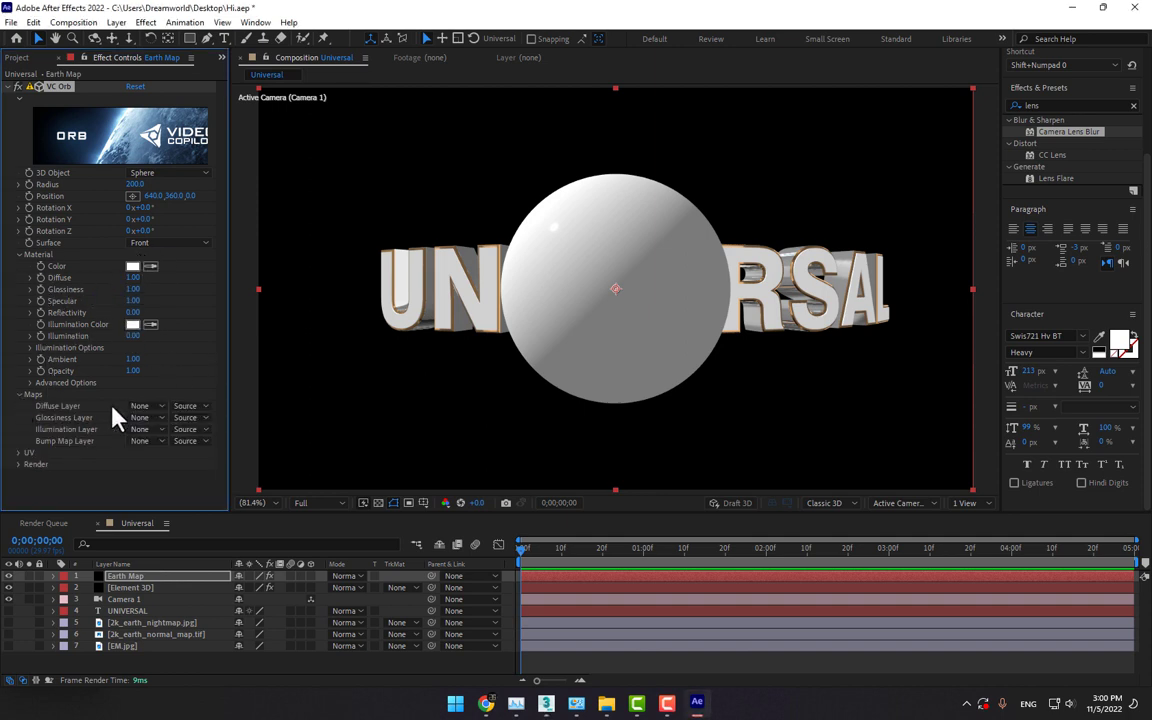
left_click(145, 406)
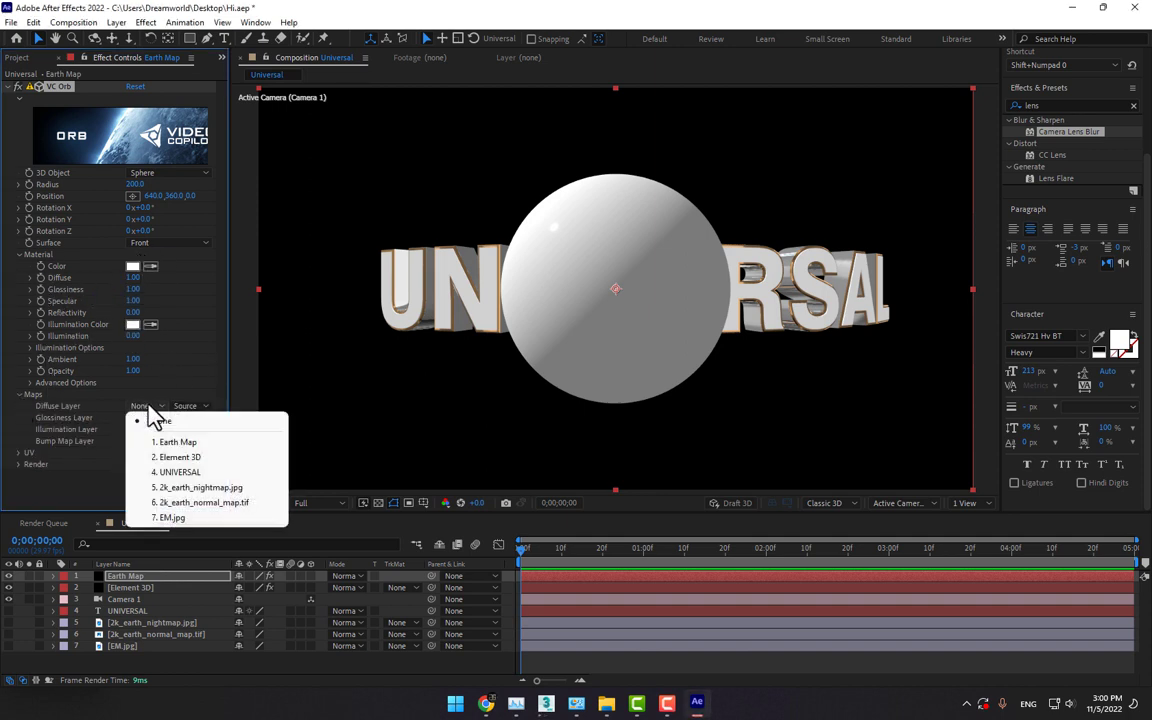
left_click(185, 517)
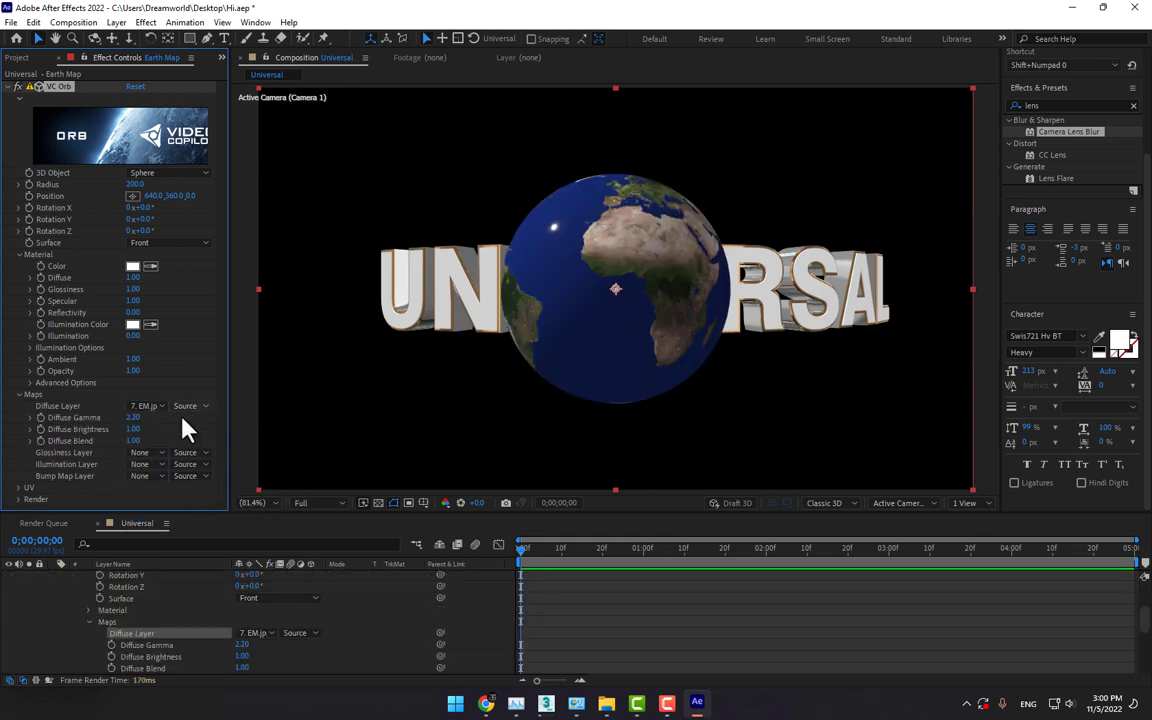
left_click(143, 452)
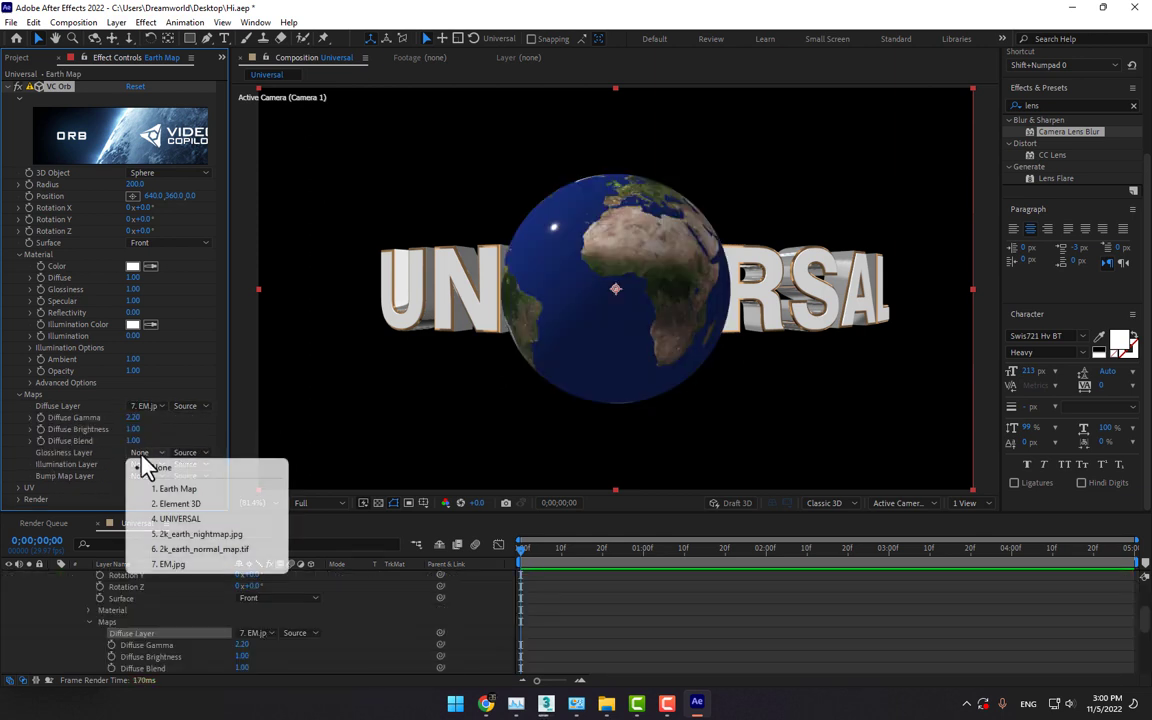
left_click(215, 535)
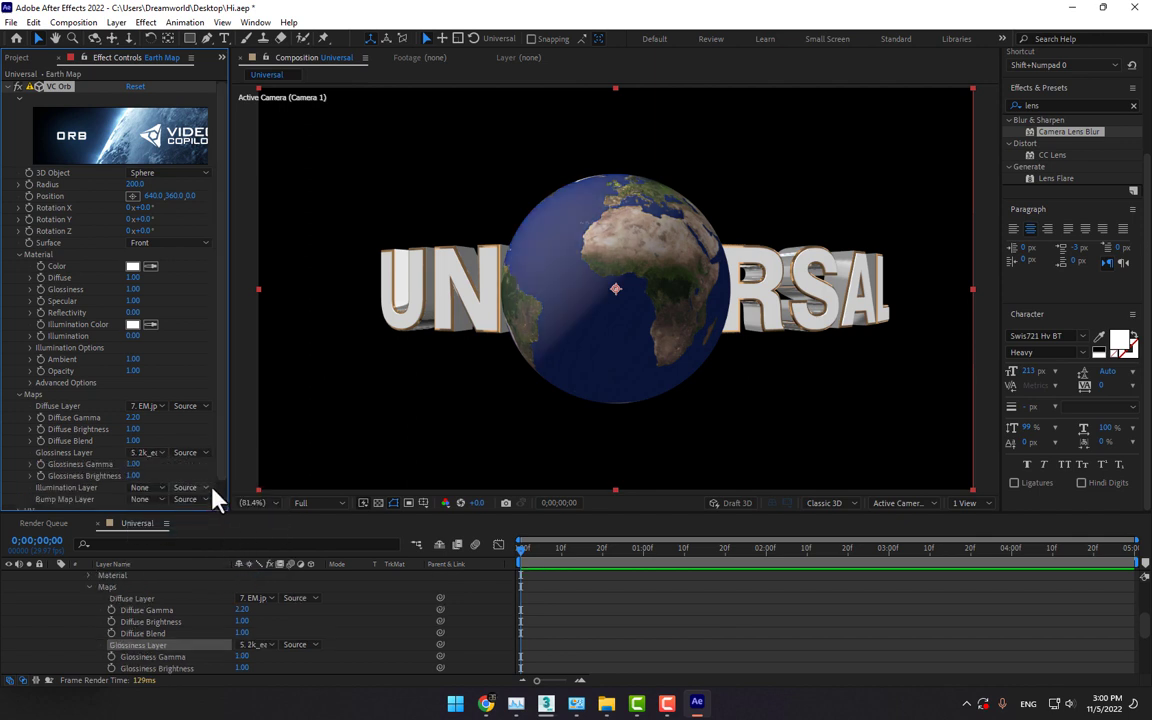
Try EM.jpg as VC Orb's Glossiness Layer and switch back to 2k_earth_nightmap.jpg.
left_click(150, 453)
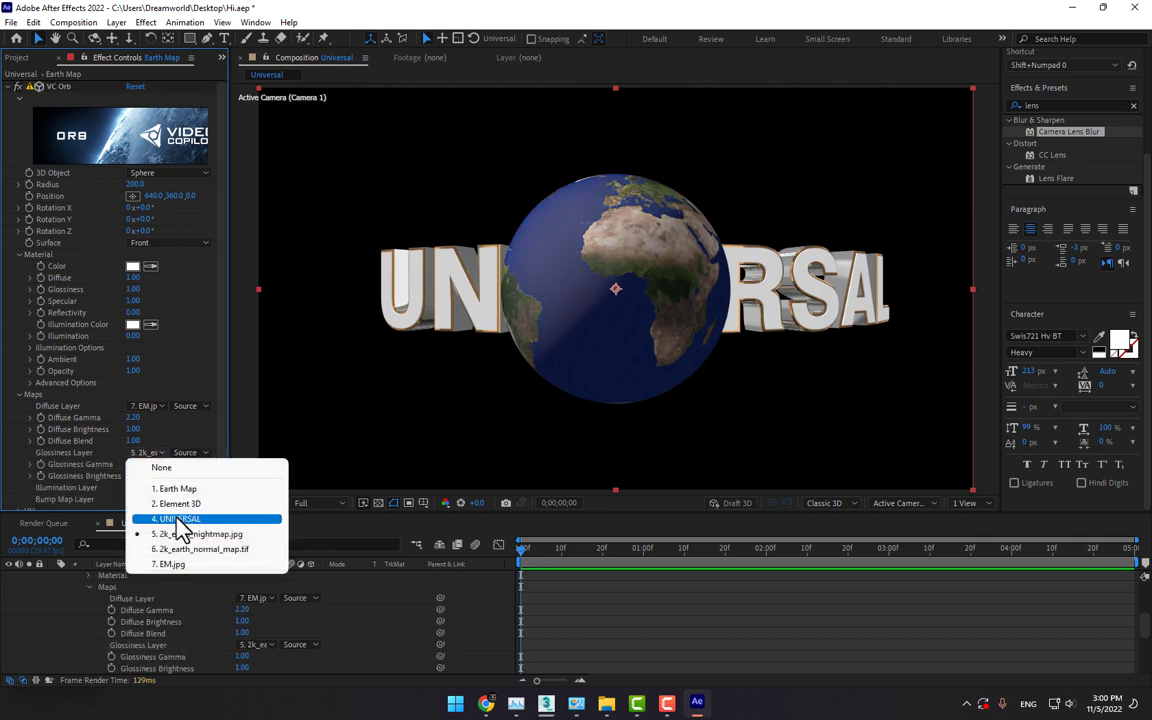
left_click(186, 566)
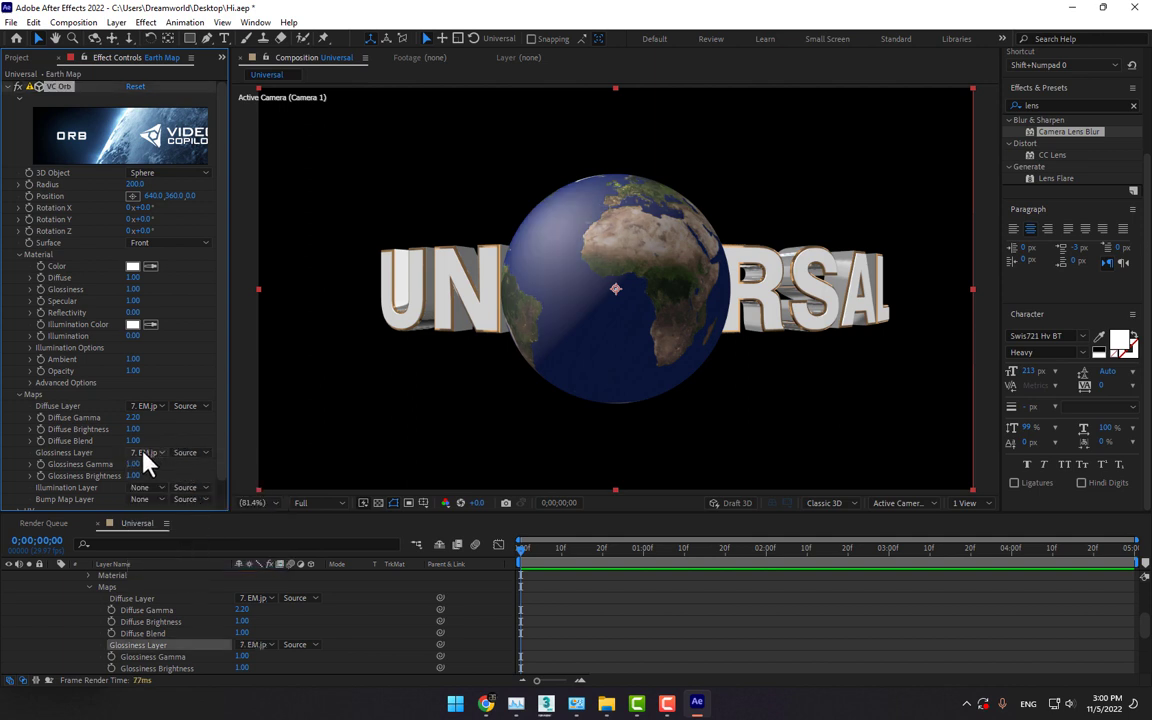
left_click(144, 450)
left_click(198, 543)
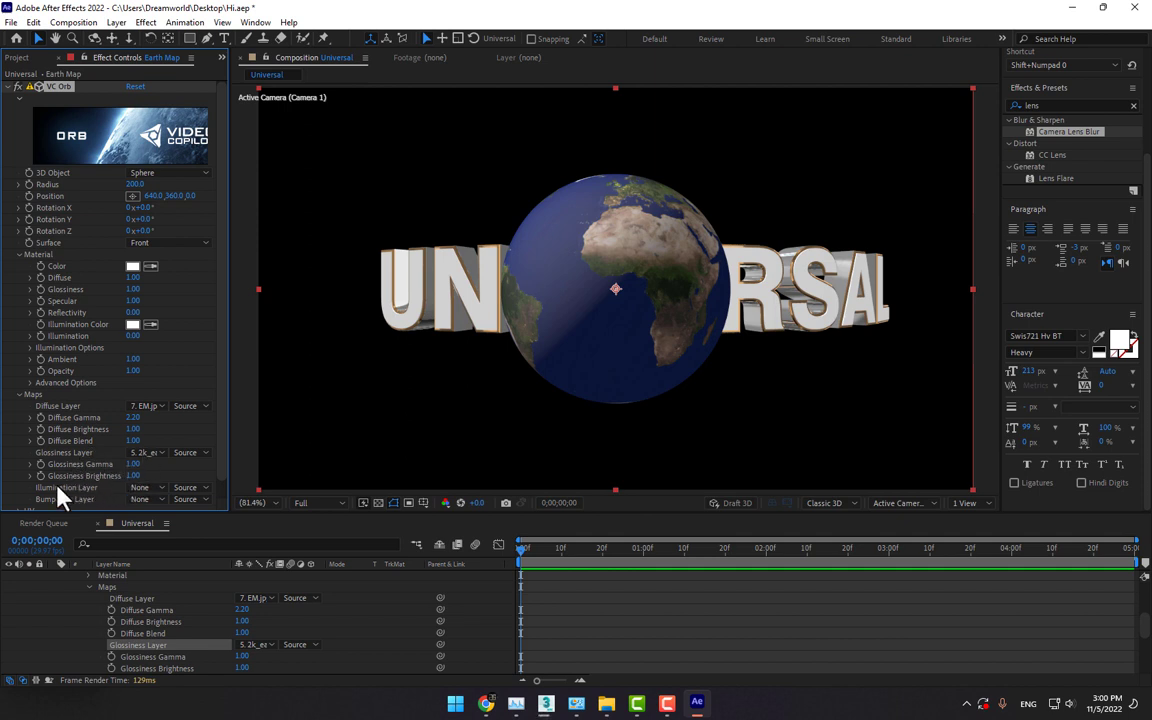
Assign 2k_earth_normal_map.tif as VC Orb's Bump Map Layer.
left_click(142, 499)
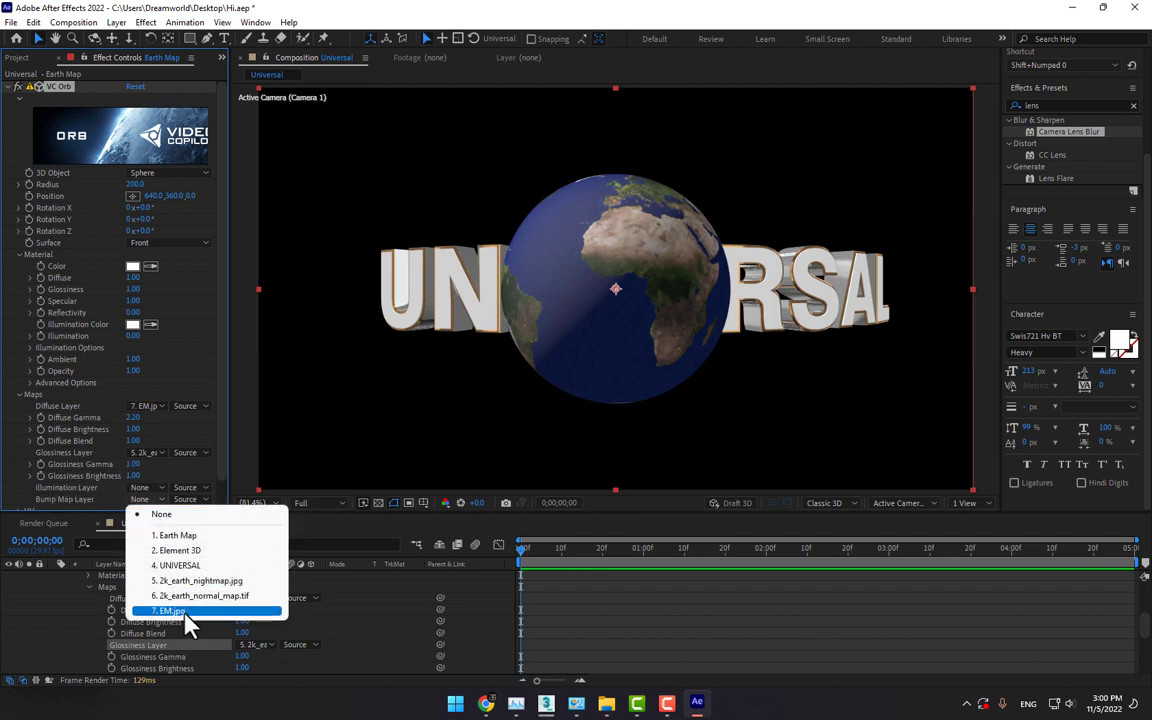
left_click(212, 596)
scroll(210, 450, "down", 2)
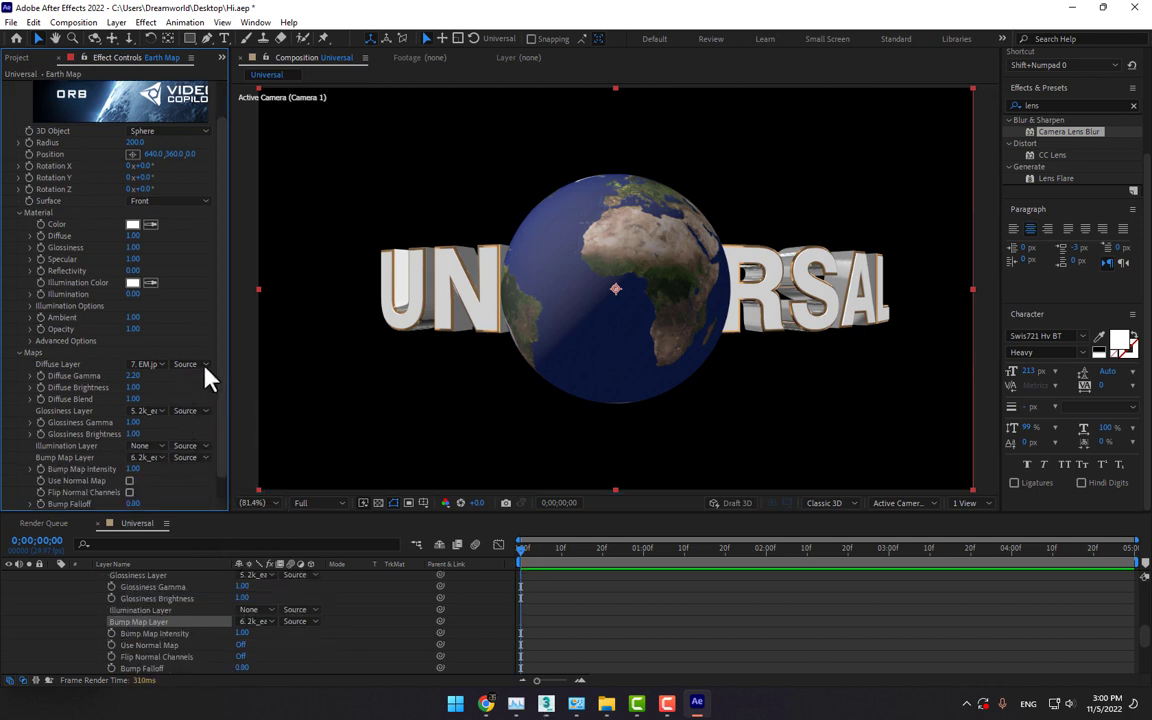
Change VC Orb's material Color to light blue and raise its Diffuse to 2.39.
scroll(204, 322, "up", 1)
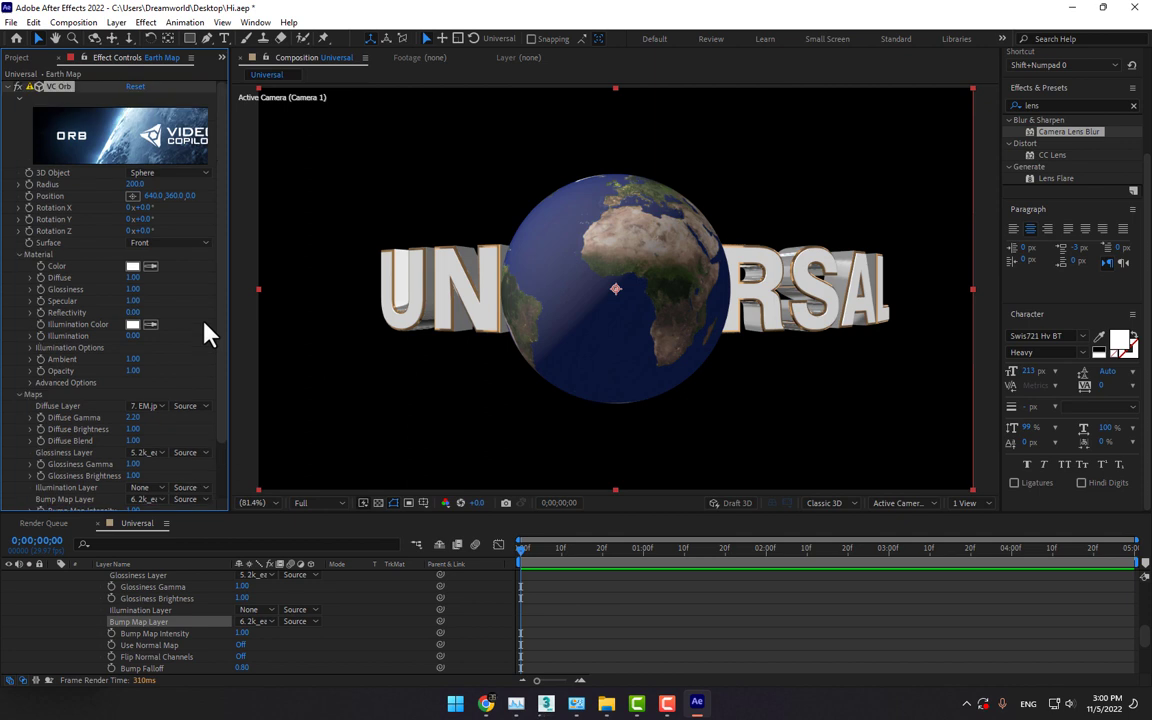
left_click(132, 267)
left_click_drag(931, 386, 929, 451)
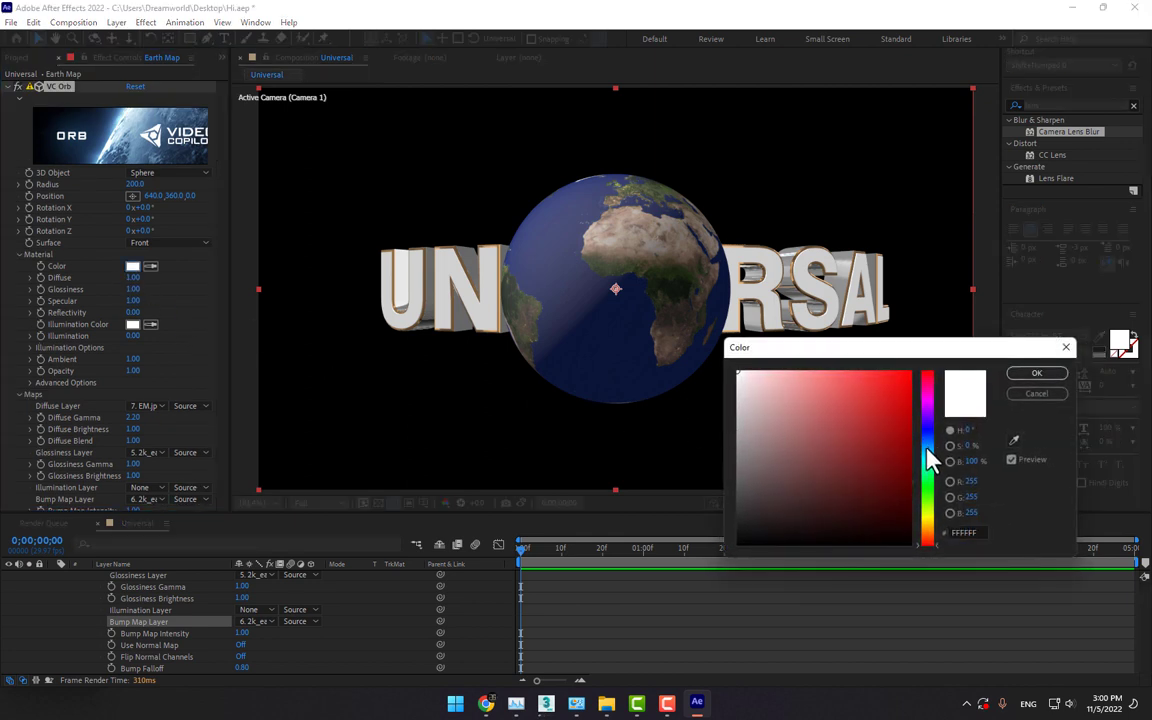
mouse_move(848, 394)
left_mouse_down()
mouse_move(854, 369)
mouse_move(818, 369)
mouse_move(840, 371)
left_mouse_up()
key("Return")
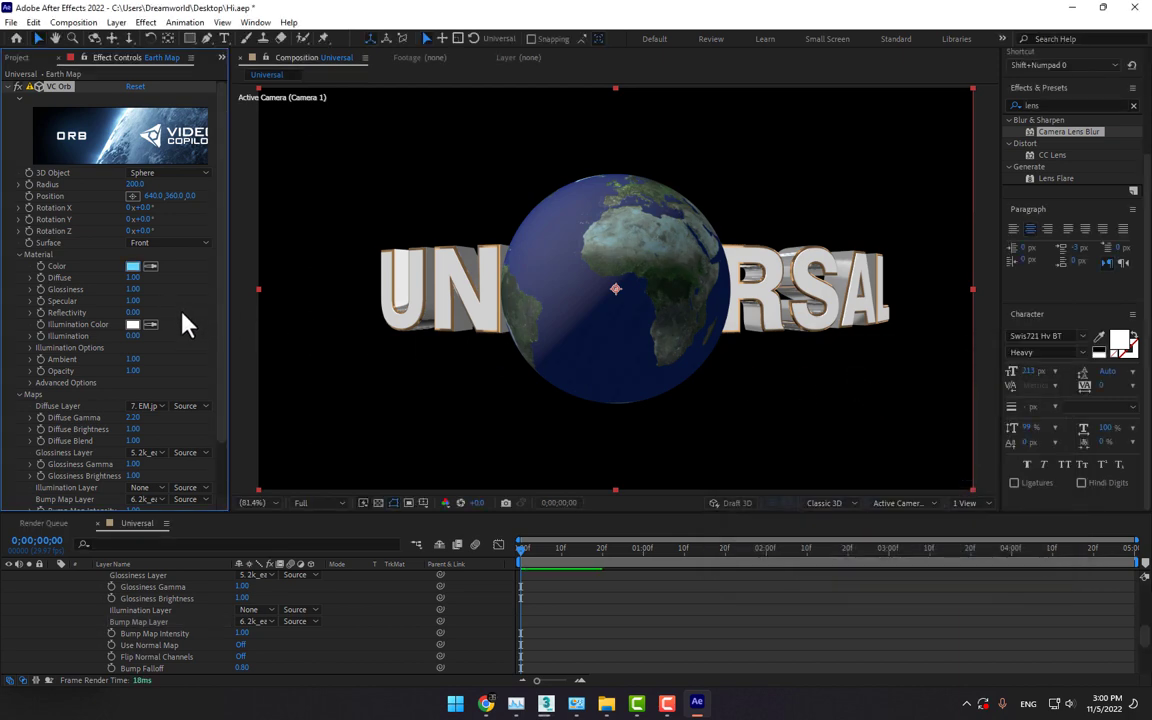
mouse_move(133, 278)
left_mouse_down()
mouse_move(257, 283)
mouse_move(237, 283)
left_mouse_up()
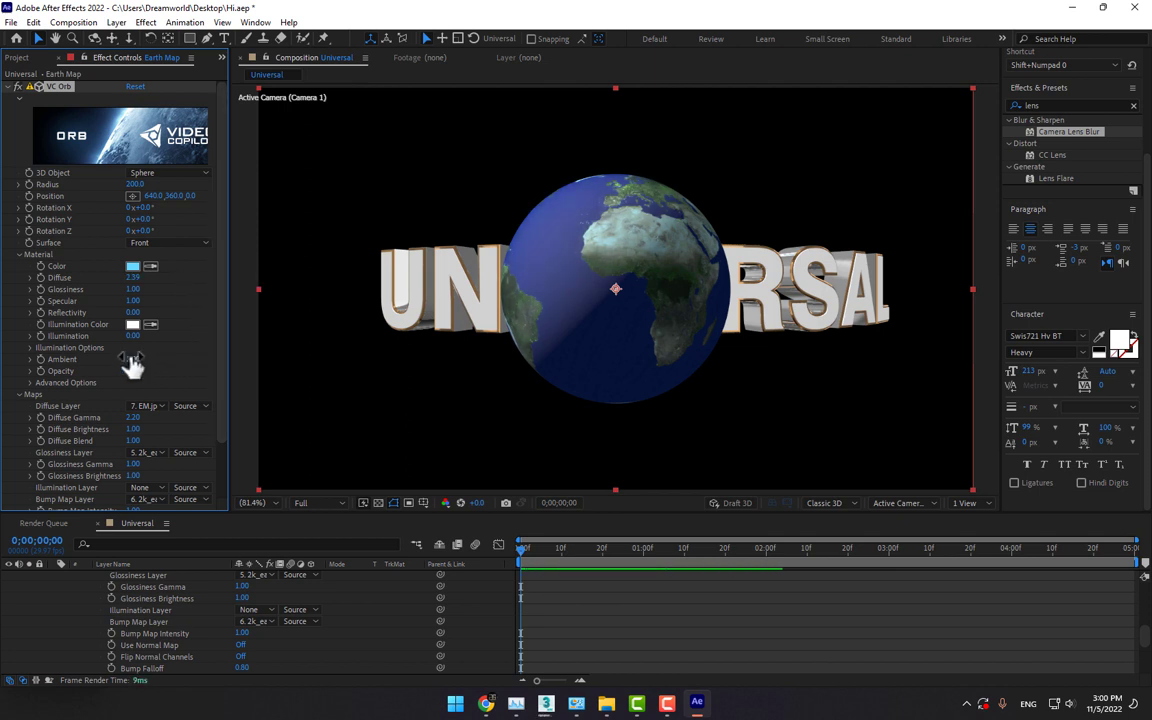
Set VC Orb's Illumination to about 0.03 and match its Illumination Color to the light blue material color.
left_click(30, 337)
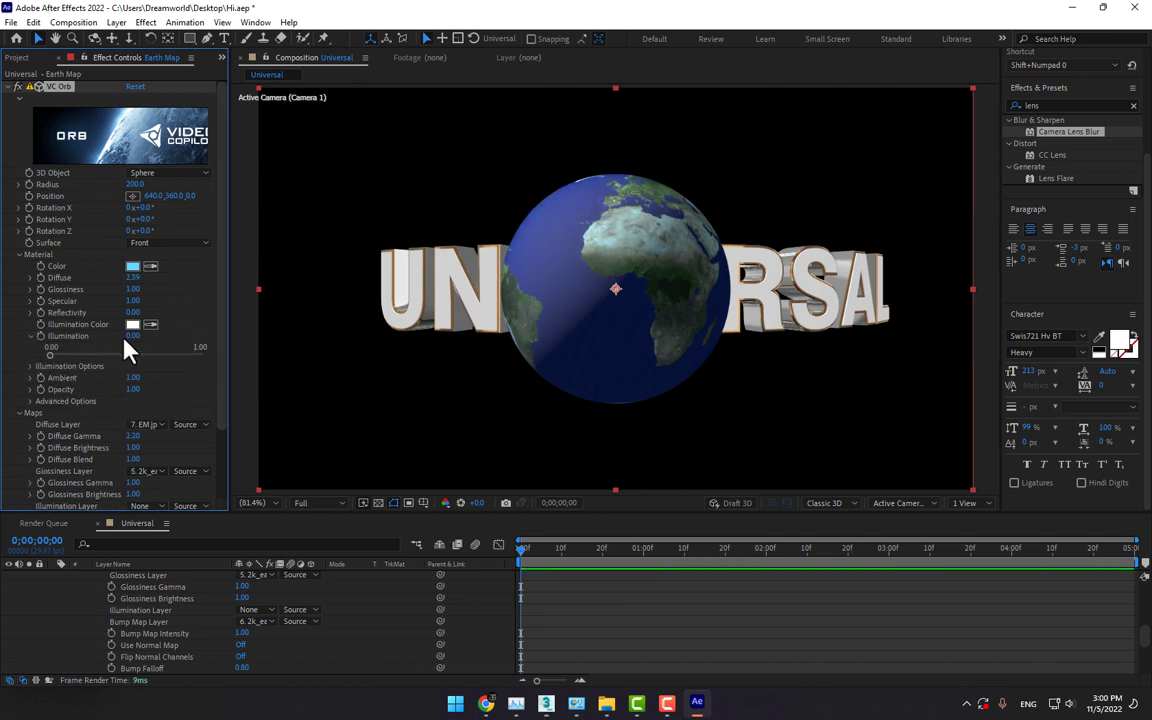
mouse_move(130, 336)
left_mouse_down()
mouse_move(170, 338)
mouse_move(138, 341)
left_mouse_up()
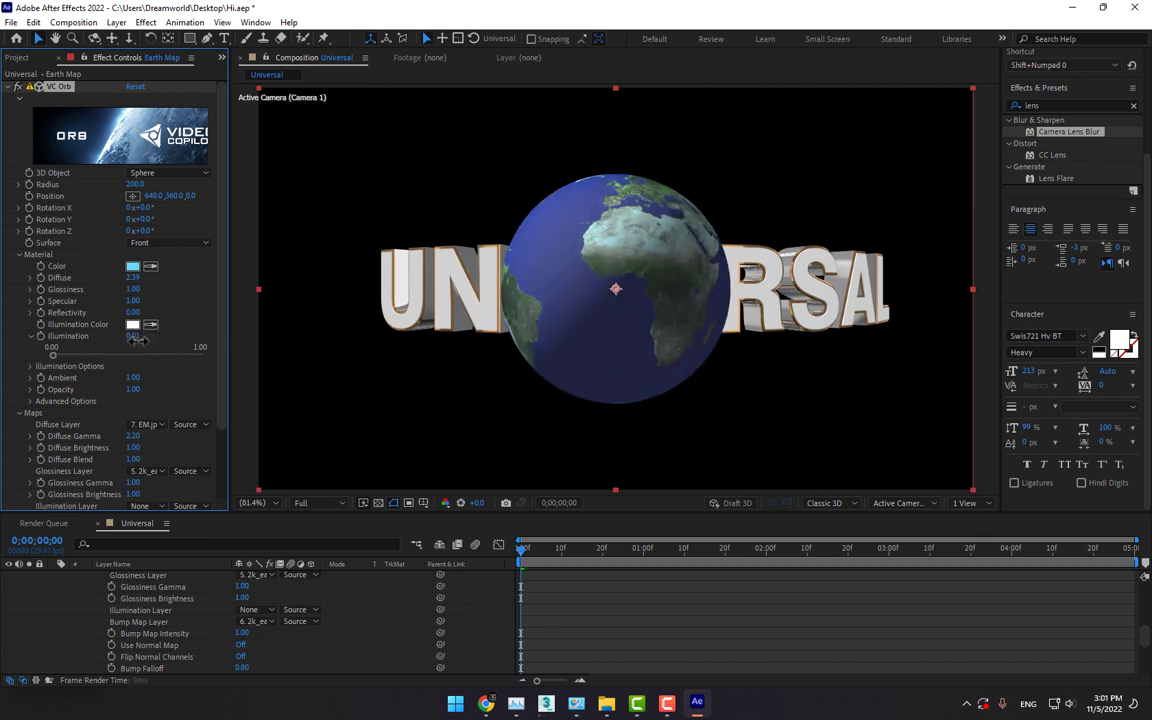
left_click(151, 325)
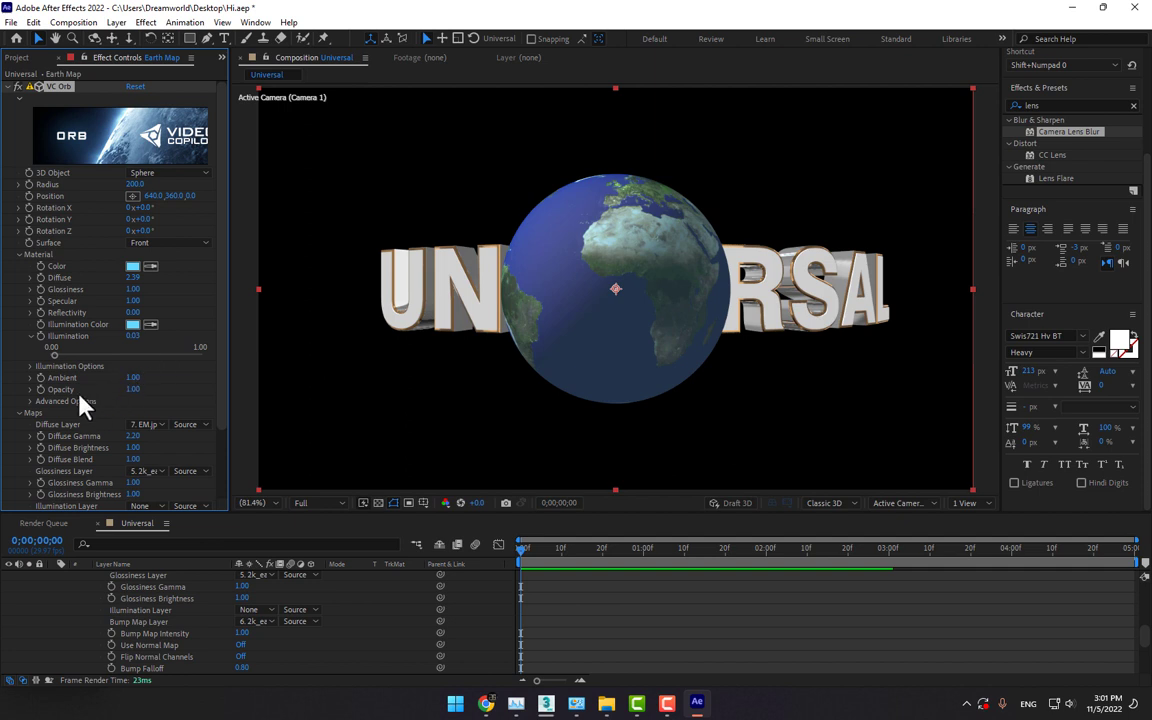
Set VC Orb's Edge Feather to 0.01 in the material's Advanced Options.
left_click(31, 402)
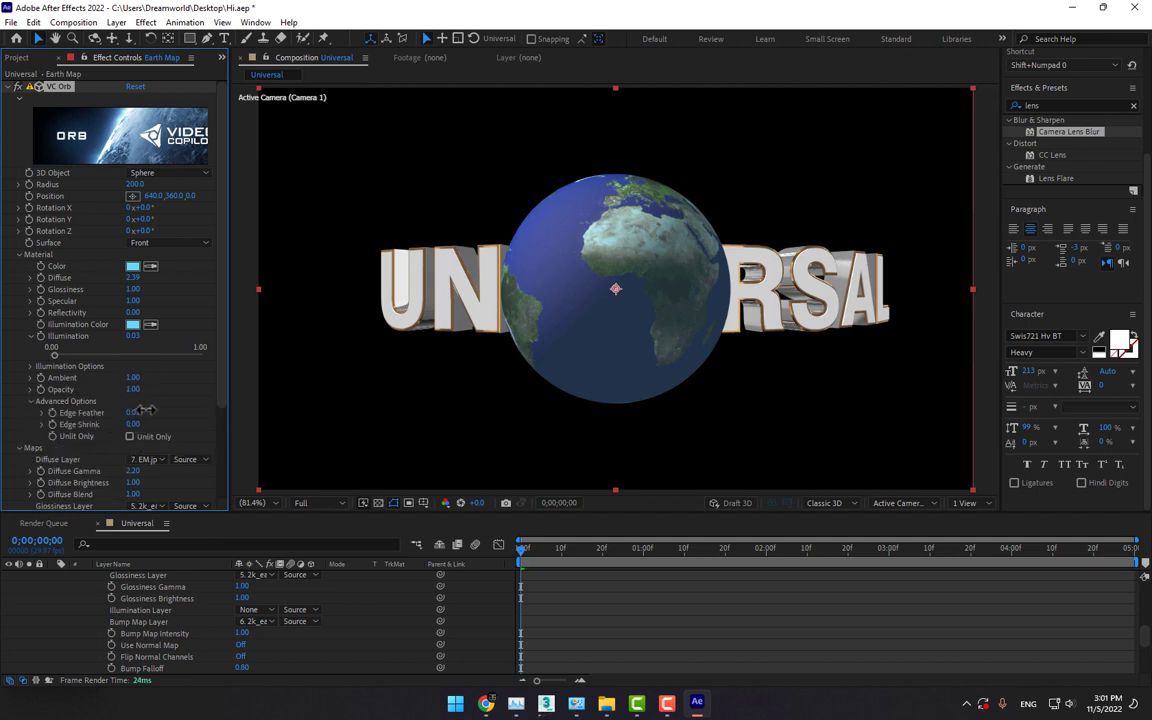
scroll(192, 414, "down", 2)
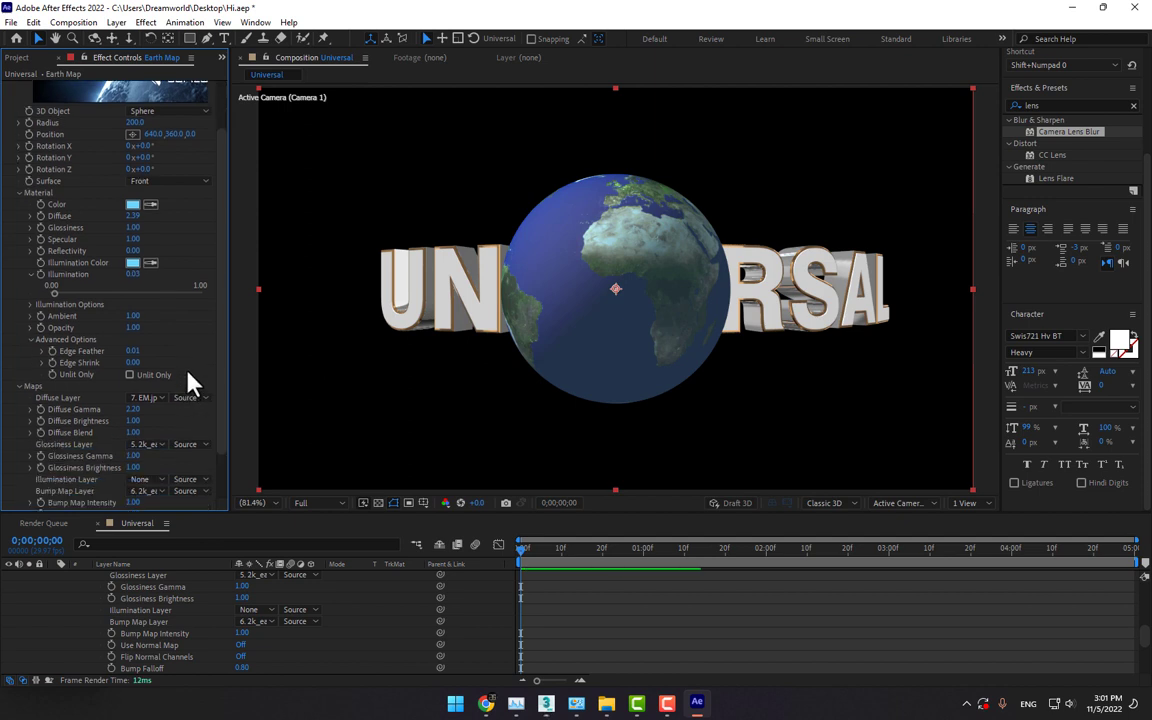
scroll(197, 367, "up", 2)
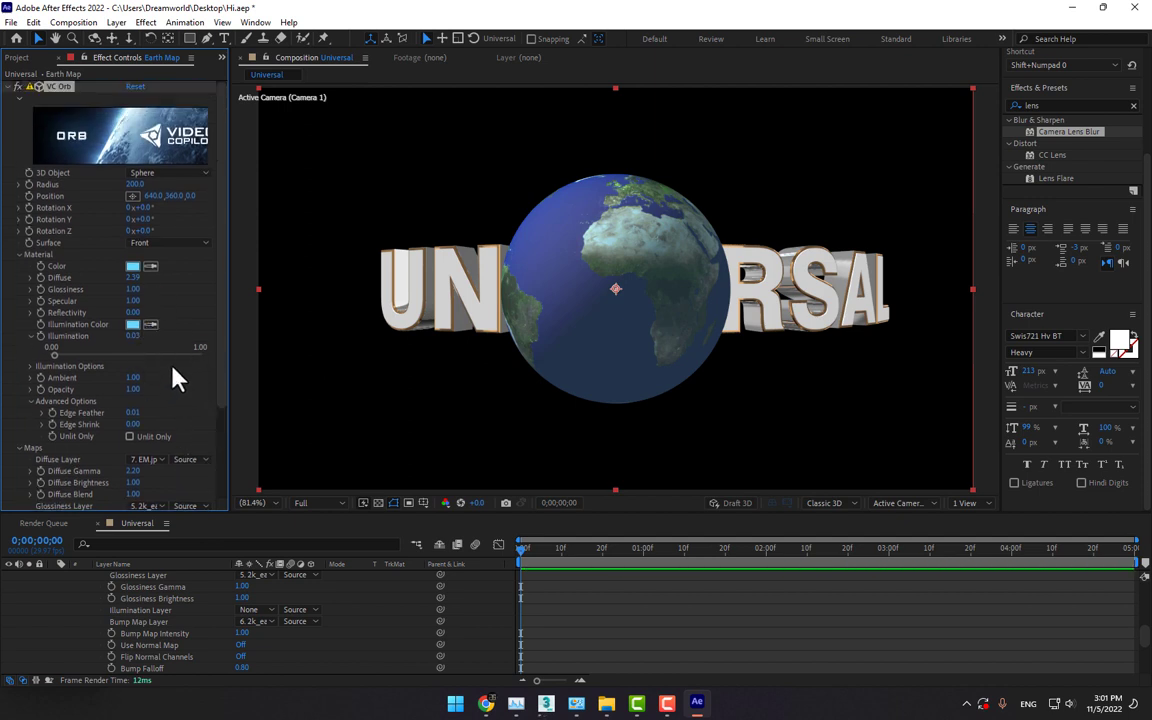
Set VC Orb's Glossiness to 0.65, Specular to 1.07, Reflectivity to 0.22 and Illumination to 0.02.
left_click(21, 449)
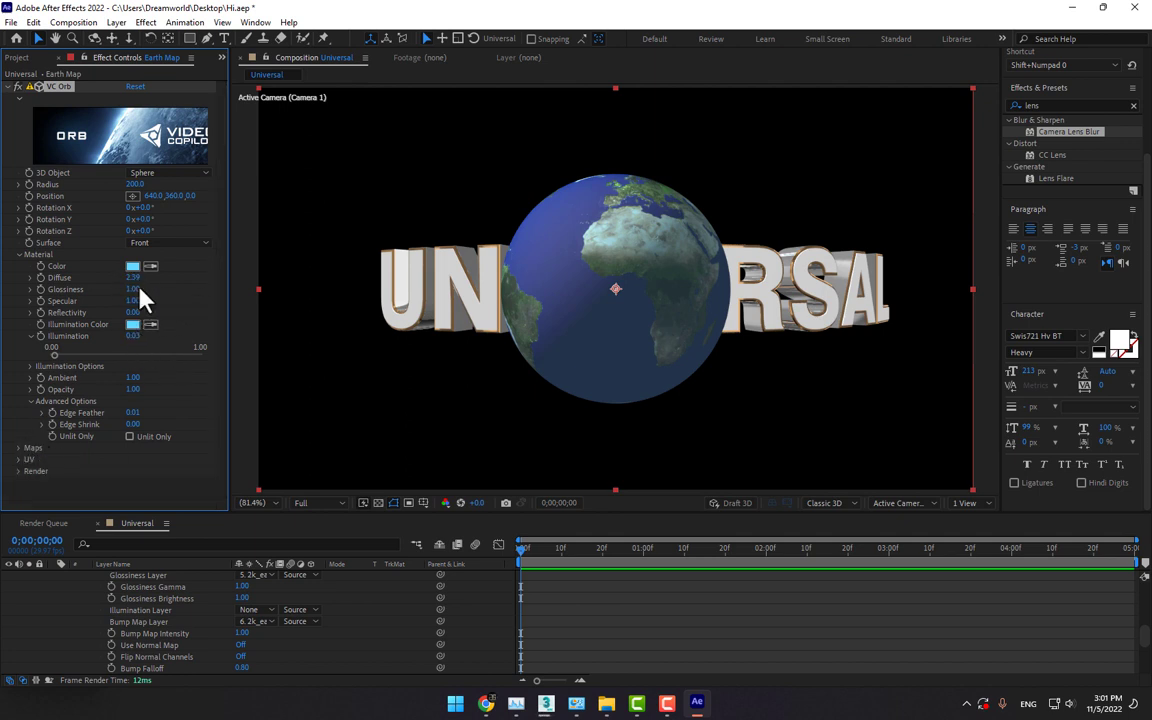
left_click_drag(140, 289, 167, 313)
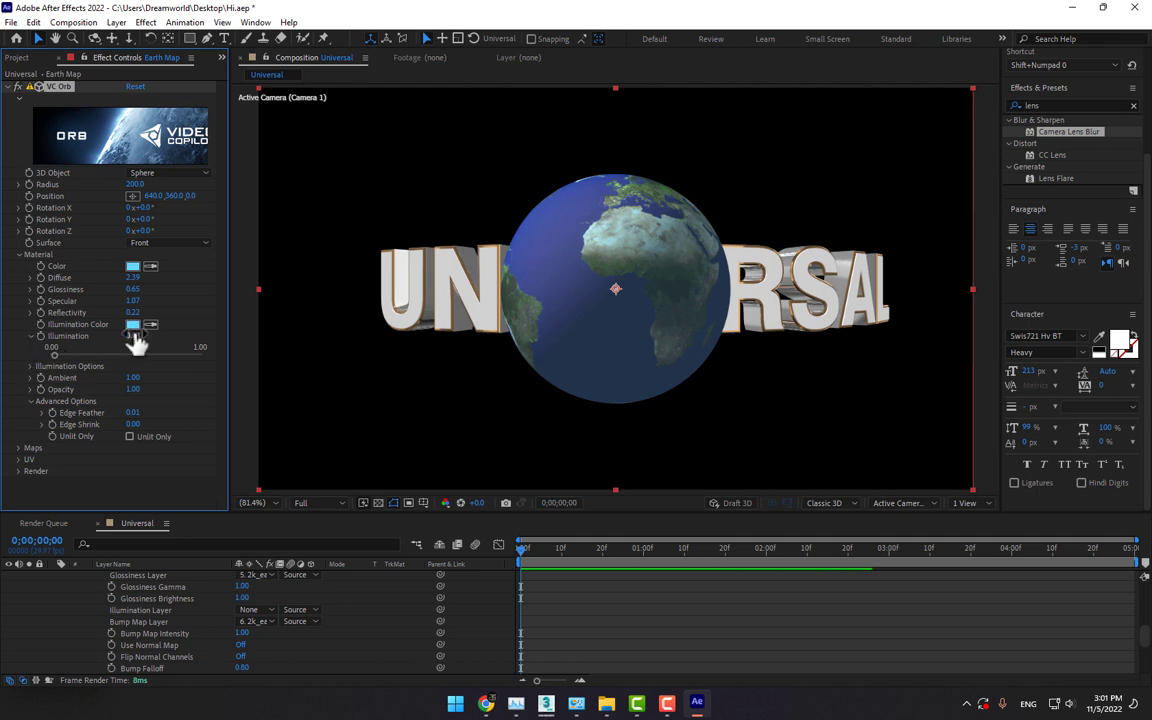
mouse_move(135, 335)
left_mouse_down()
mouse_move(149, 335)
mouse_move(140, 347)
left_mouse_up()
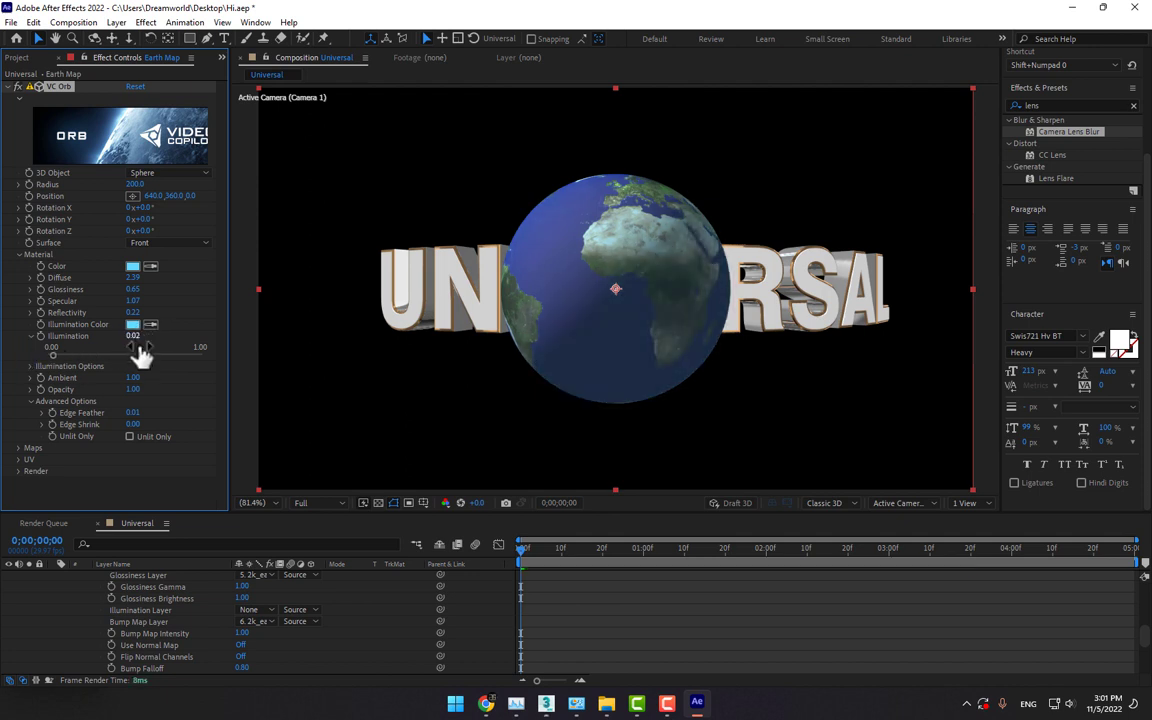
Set Fresnel to 0.25, Fresnel Bias to 0.08, Shadow/Light to 0.60, its contrast to 2.57 and exposure to -0.02, Bump Influence to 0.11 and Ambient to 2.51.
left_click(30, 366)
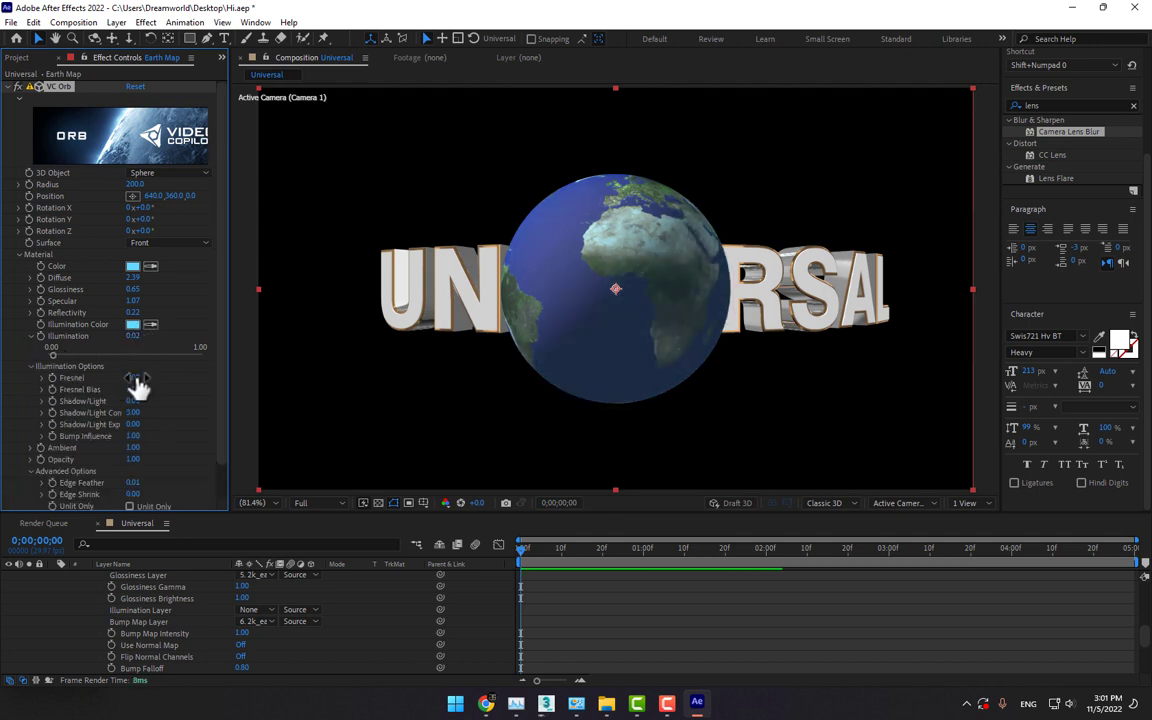
mouse_move(169, 376)
left_mouse_down()
mouse_move(160, 378)
mouse_move(217, 386)
mouse_move(110, 402)
mouse_move(200, 401)
mouse_move(190, 411)
mouse_move(57, 424)
left_mouse_up()
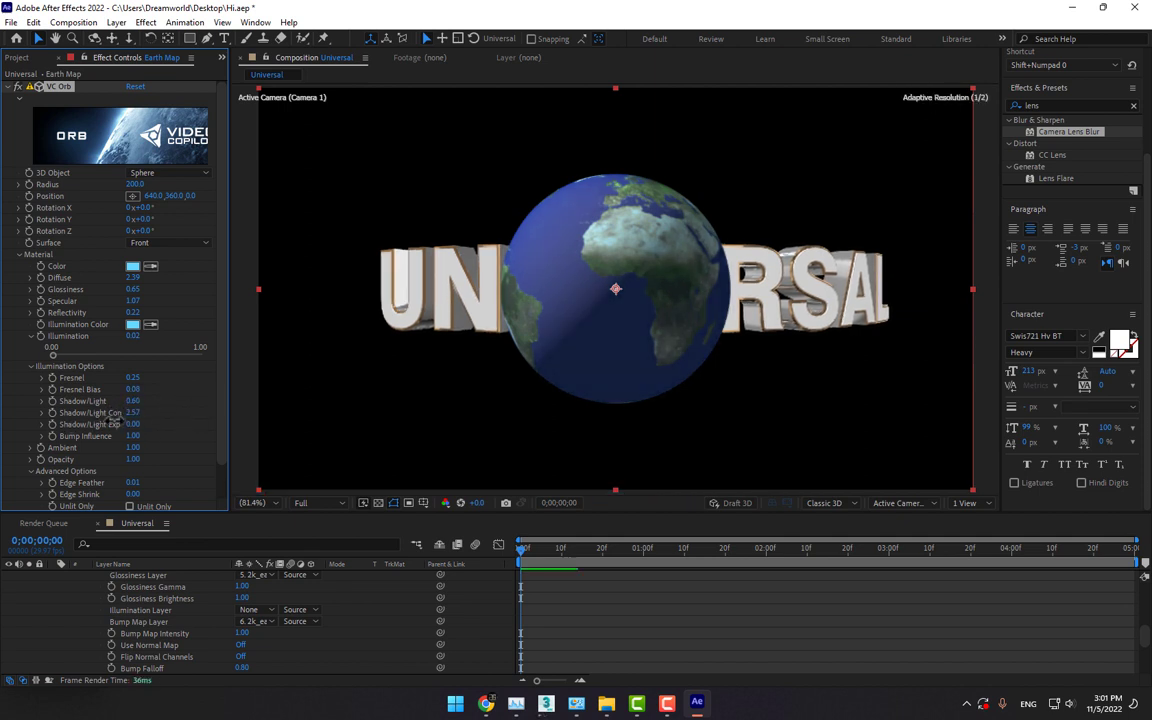
left_click_drag(133, 424, 120, 424)
mouse_move(133, 437)
left_mouse_down()
mouse_move(190, 438)
mouse_move(100, 440)
mouse_move(161, 442)
mouse_move(216, 424)
left_mouse_up()
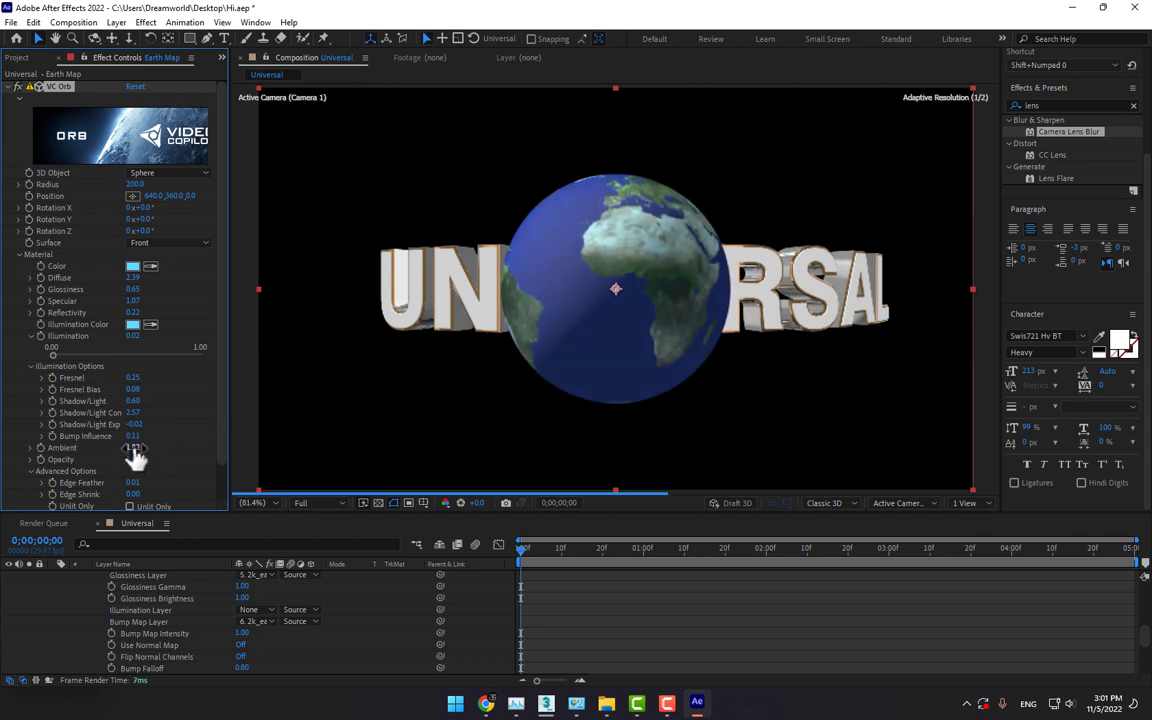
left_click_drag(138, 449, 210, 440)
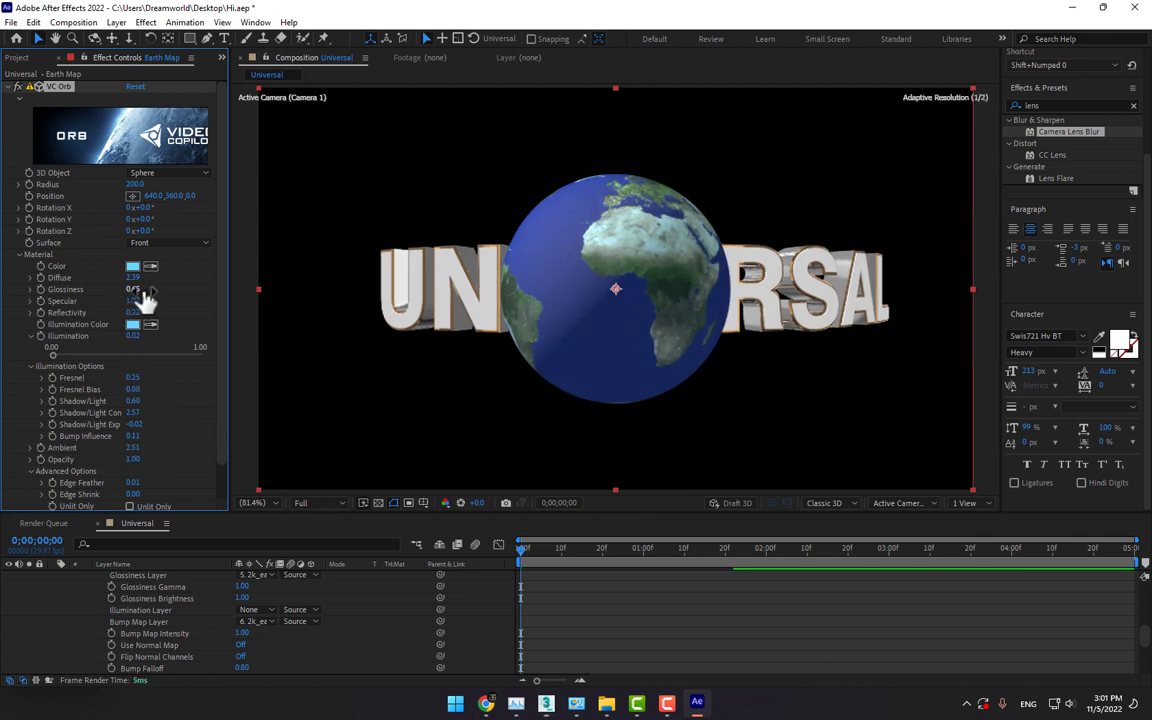
Give the globe a glowing blue rim with Illumination 1.89, Fresnel 0.98 and Fresnel Bias 5.80.
left_click_drag(133, 337, 256, 384)
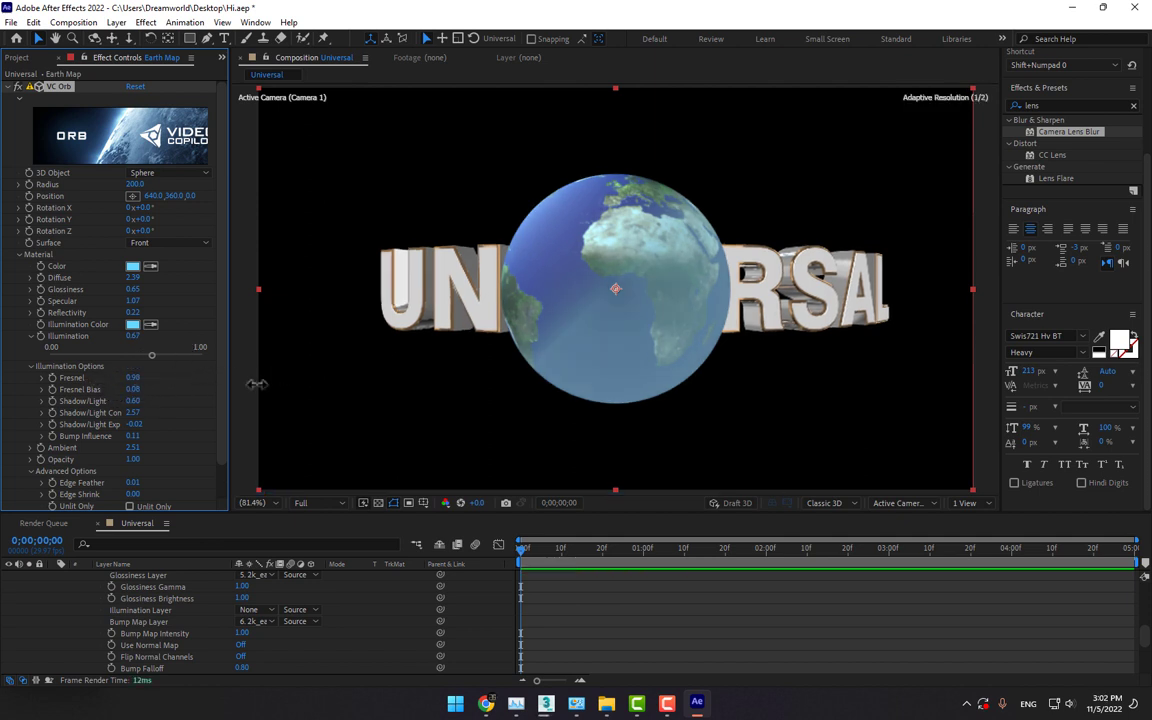
left_click_drag(135, 397, 473, 384)
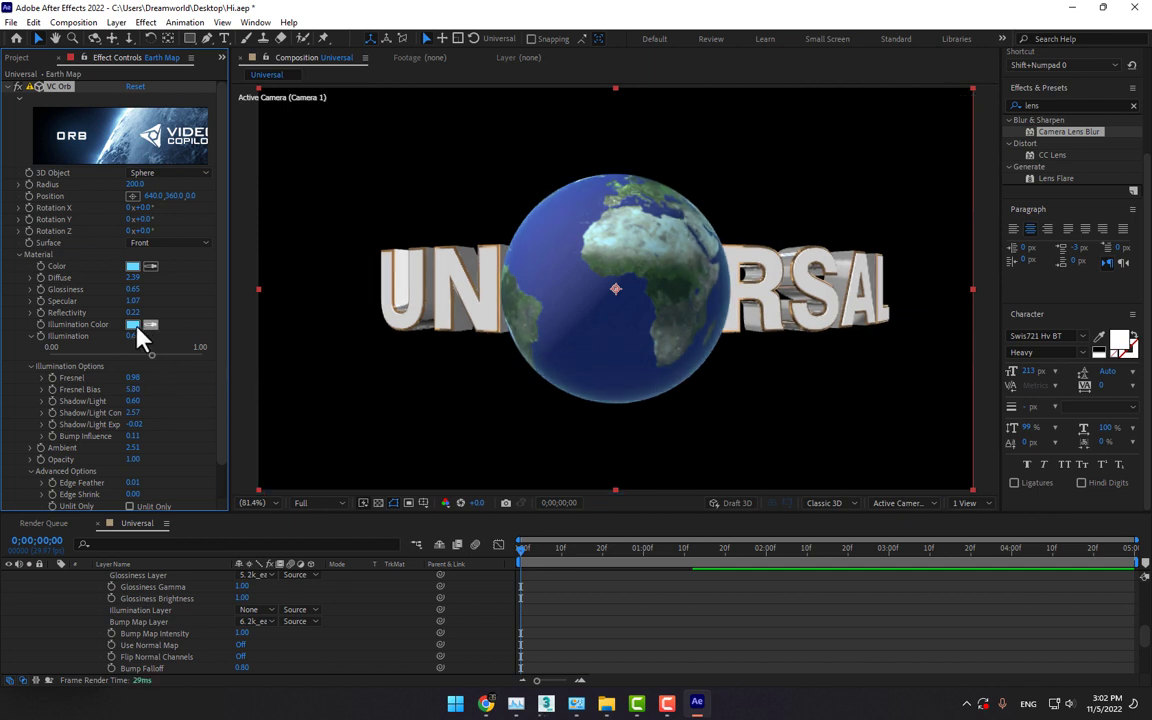
left_click_drag(150, 328, 230, 334)
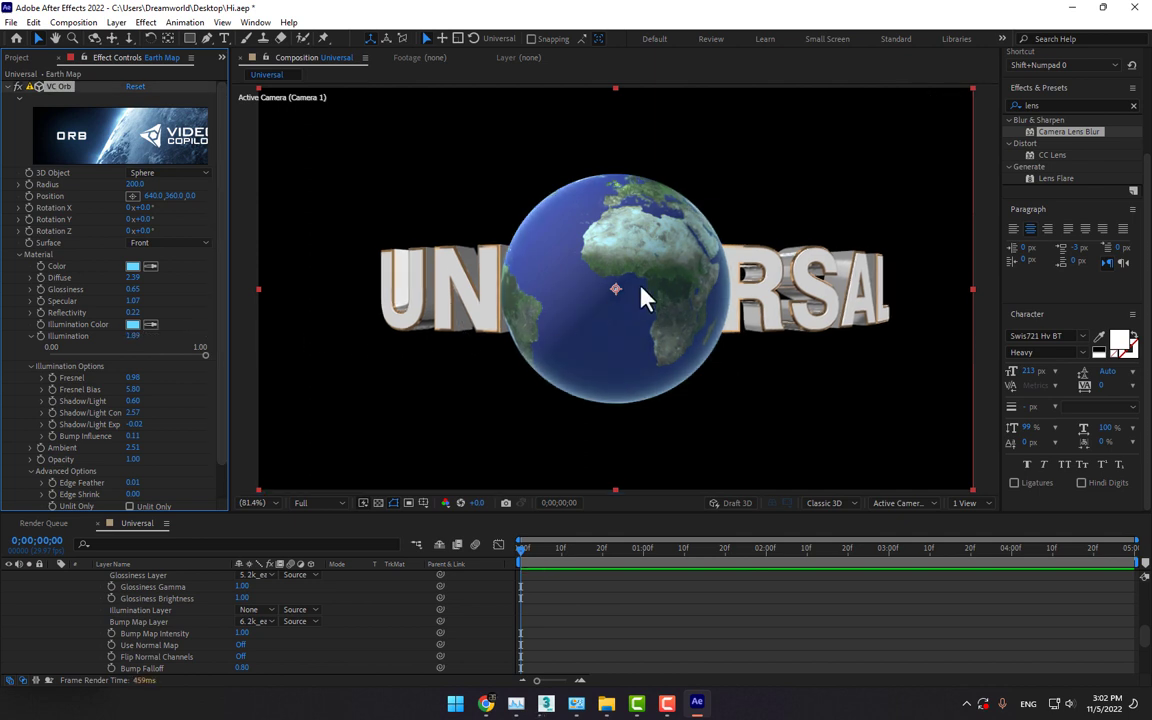
Try Unlit Only and switch it off, and set Edge Feather to 0.04, Edge Shrink to 0.06 and Illumination to 1.90.
scroll(221, 445, "down", 1)
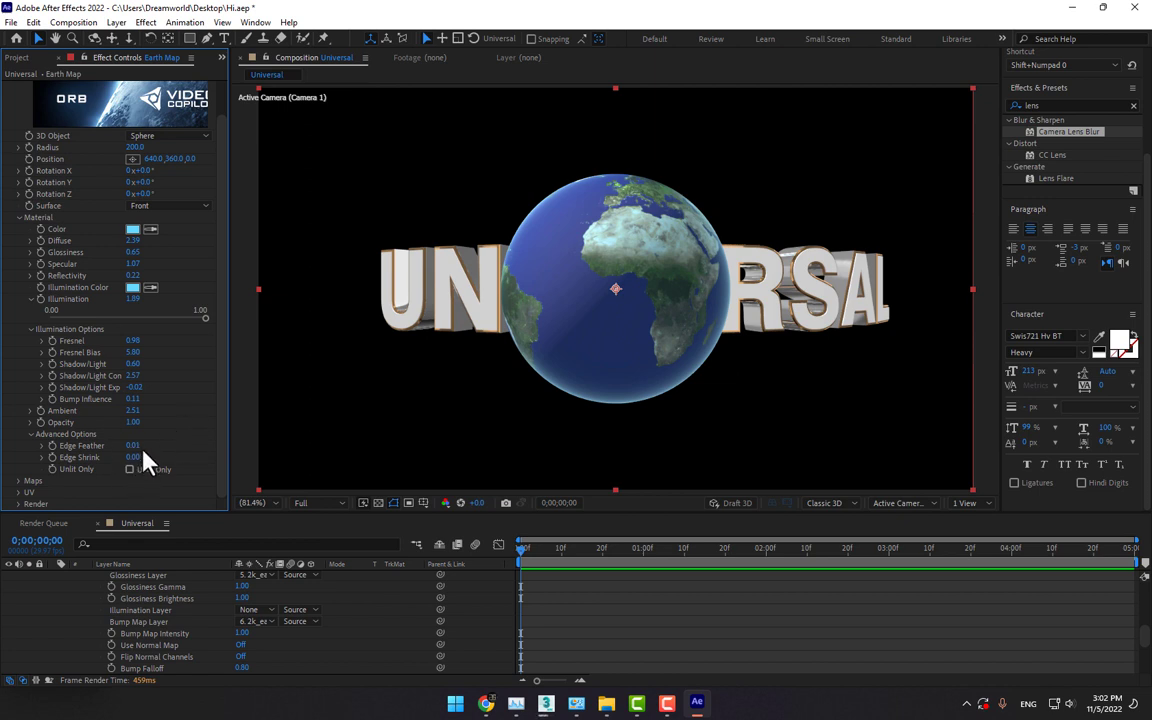
left_click_drag(131, 448, 134, 449)
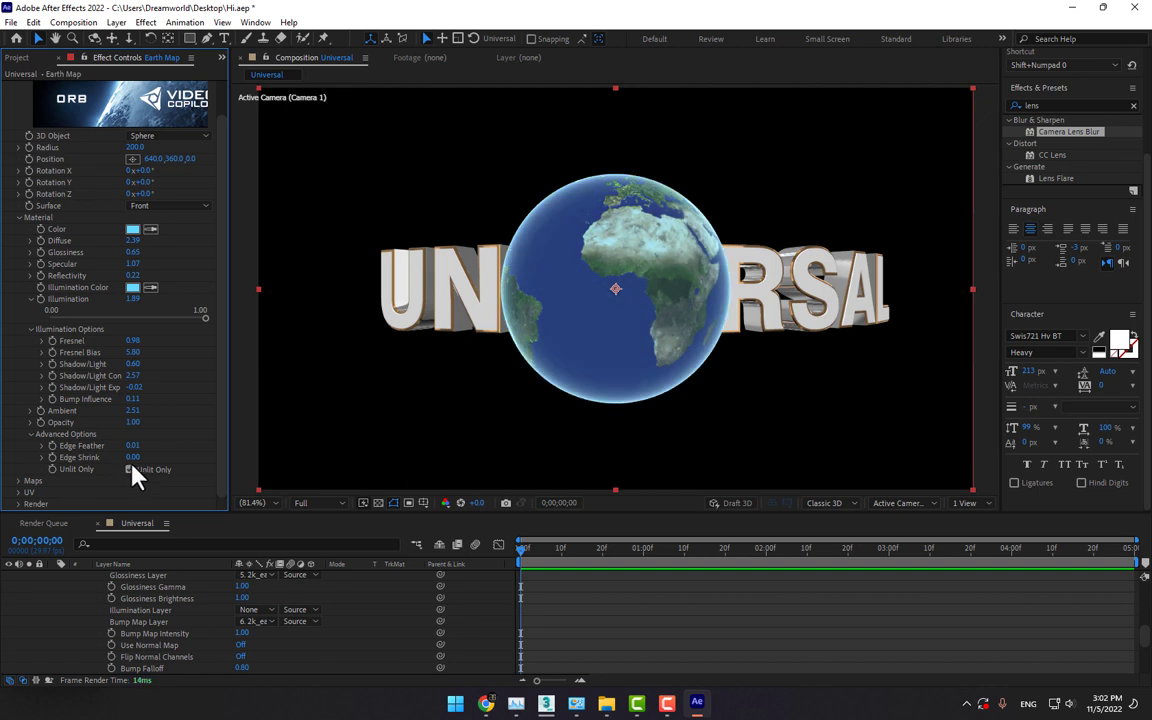
left_click(131, 468)
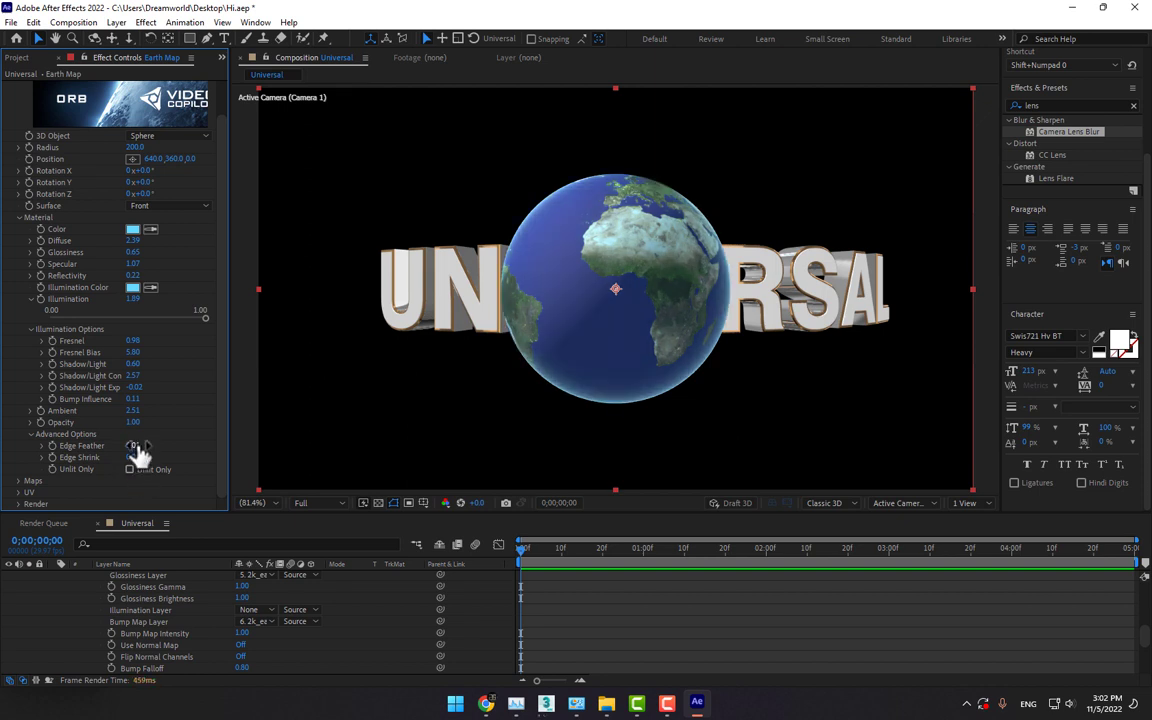
left_click_drag(133, 445, 158, 457)
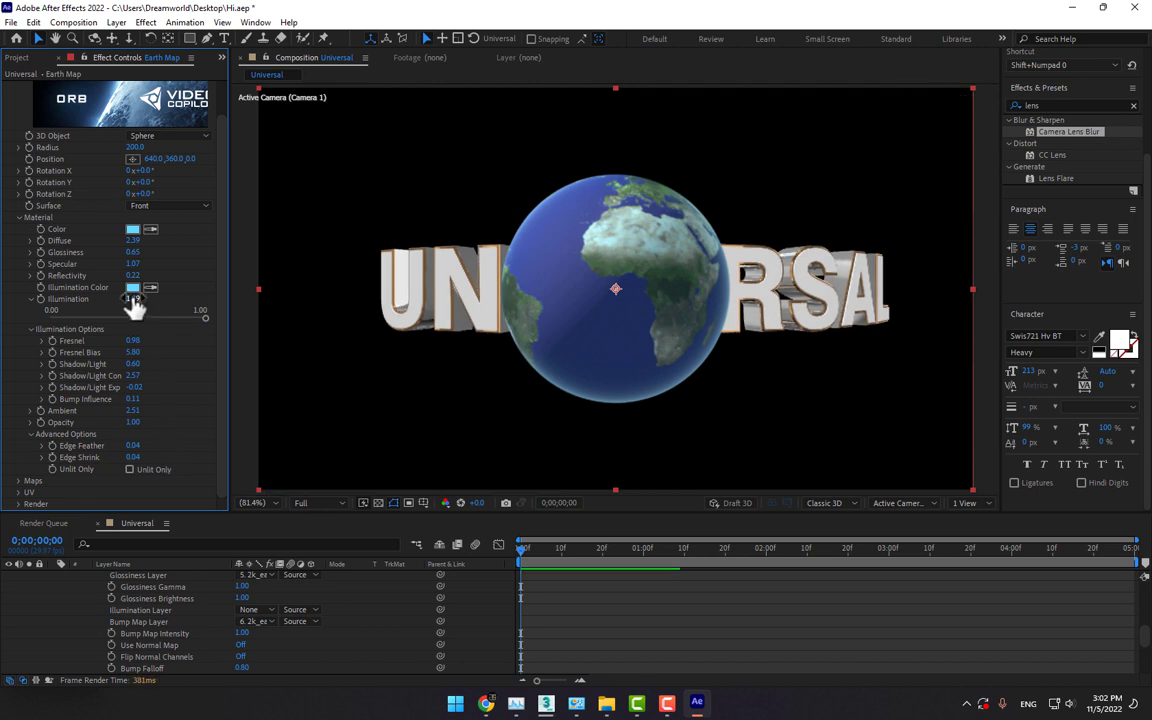
mouse_move(131, 300)
left_mouse_down()
mouse_move(160, 298)
mouse_move(143, 306)
left_mouse_up()
left_click_drag(134, 449, 161, 448)
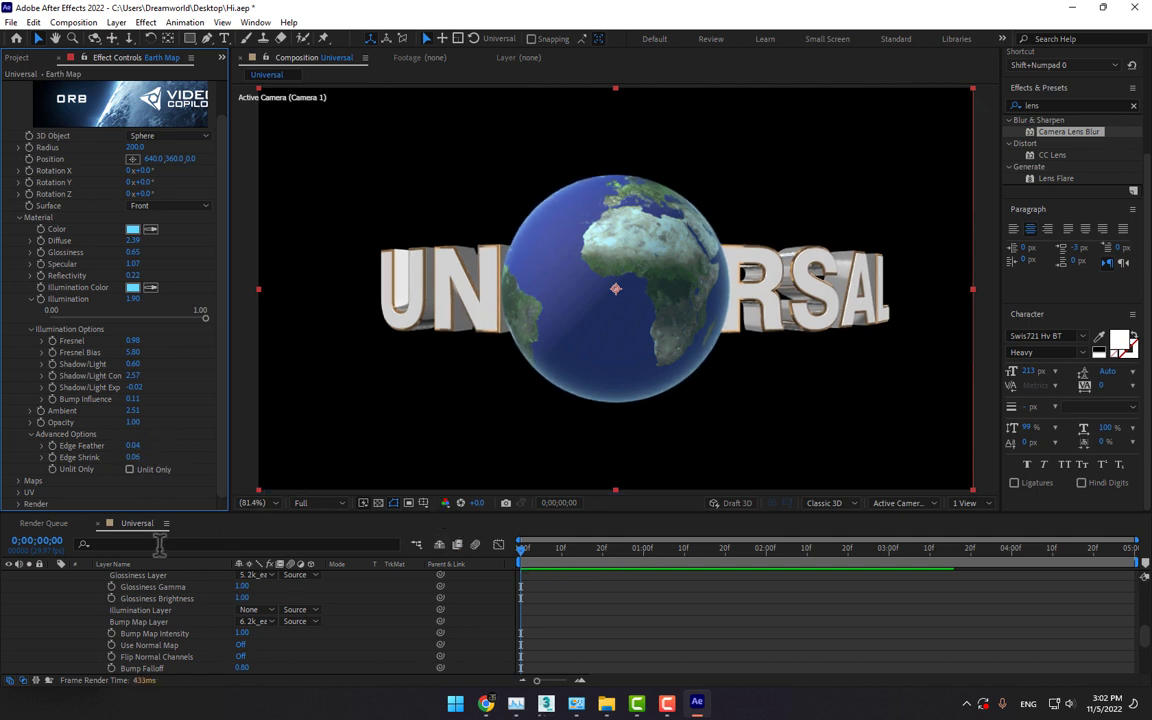
Fine-tune VC Orb's material to Diffuse 2.66, Glossiness 0.69, Specular 0.72 and Reflectivity 0.26.
scroll(196, 452, "up", 1)
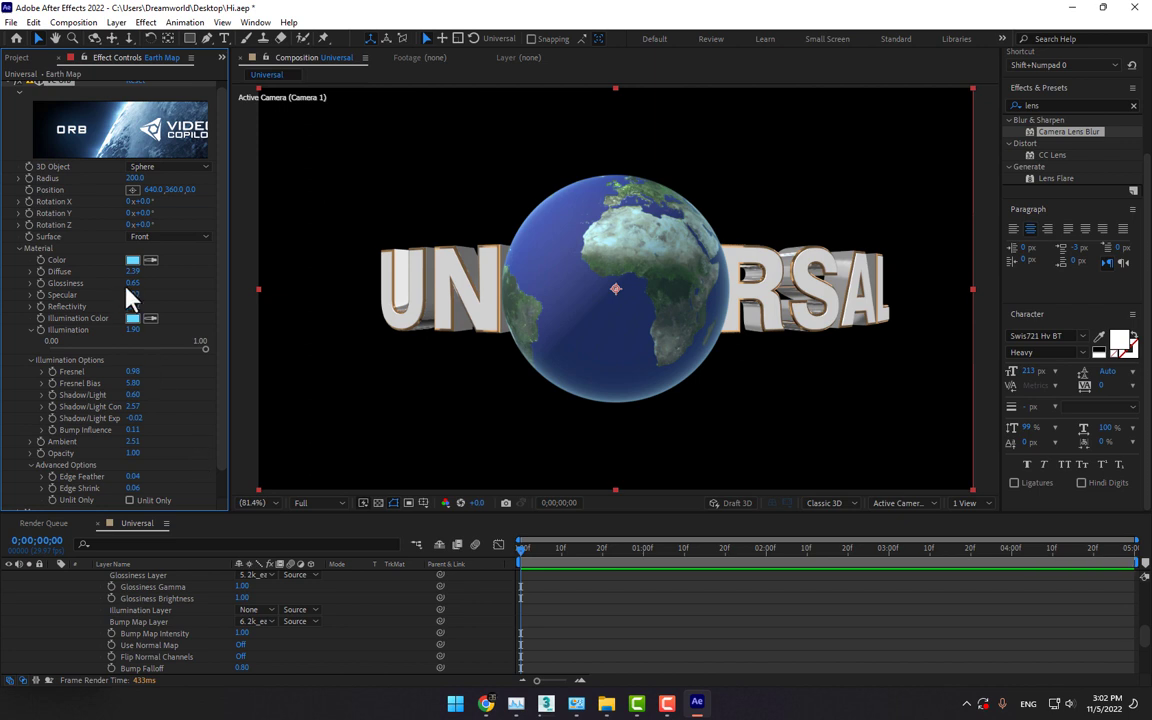
mouse_move(132, 270)
left_mouse_down()
mouse_move(152, 270)
mouse_move(97, 292)
mouse_move(146, 293)
left_mouse_up()
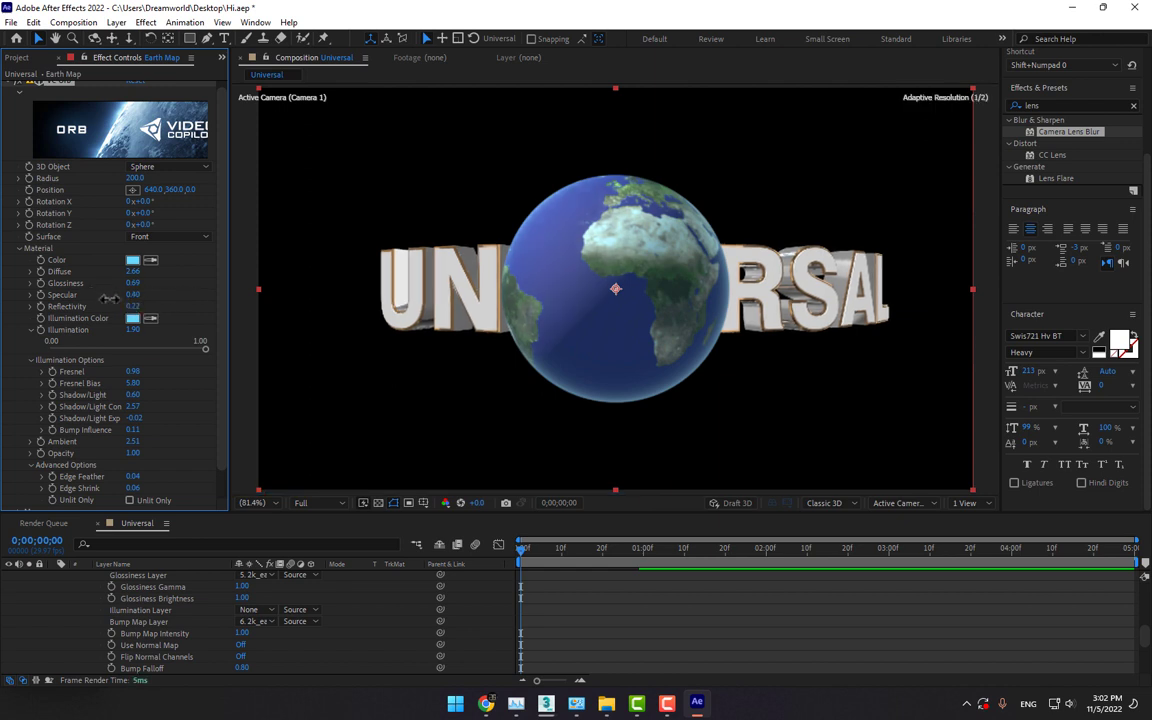
mouse_move(133, 299)
left_mouse_down()
mouse_move(166, 300)
mouse_move(107, 301)
mouse_move(141, 304)
left_mouse_up()
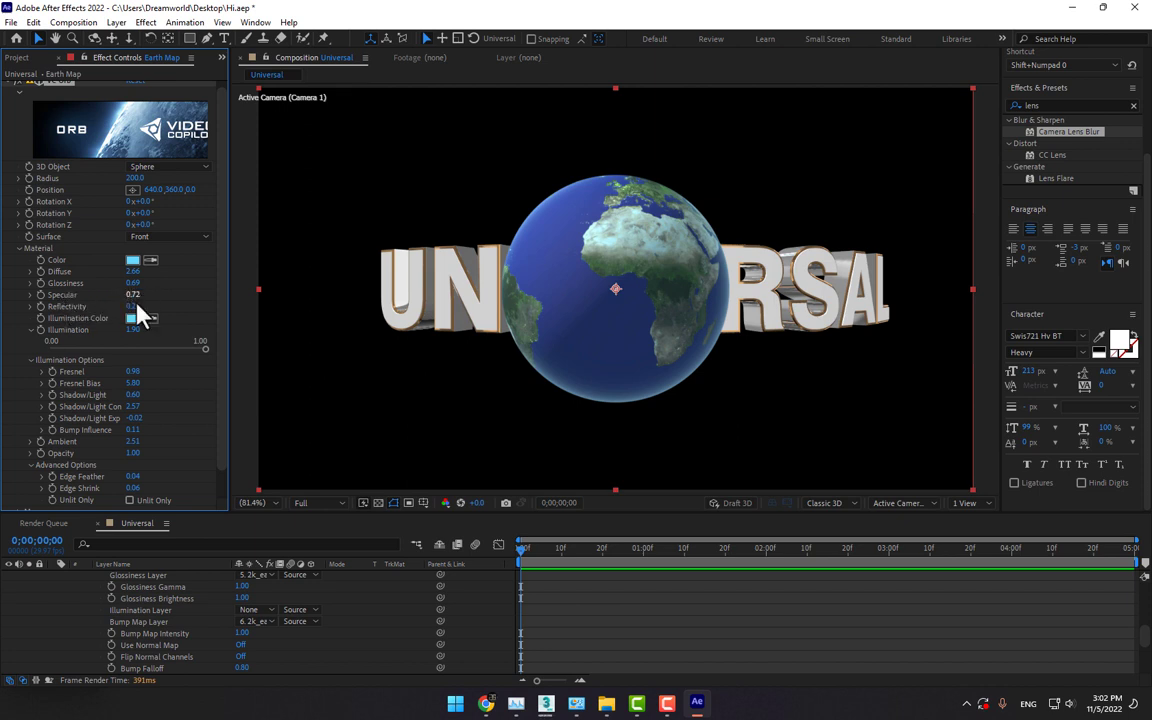
left_click_drag(132, 306, 108, 305)
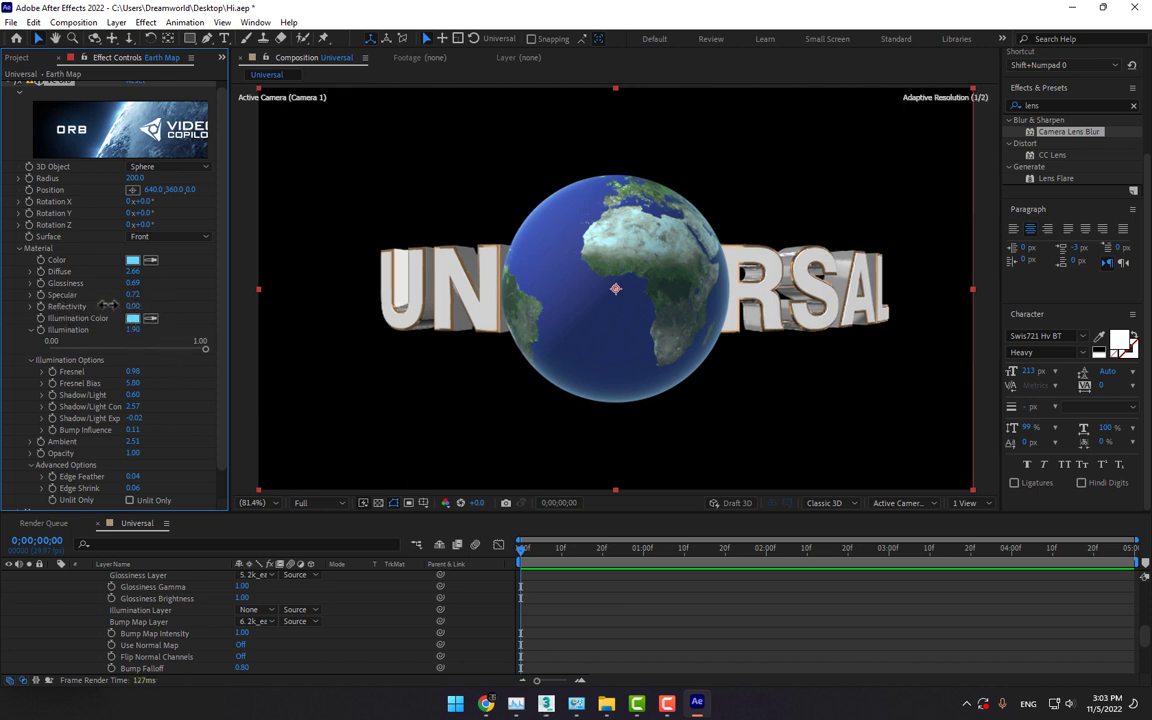
Collapse the Earth Map layer's properties and move the layer below Element 3D so the title sits in front of the globe.
scroll(72, 650, "up", 10)
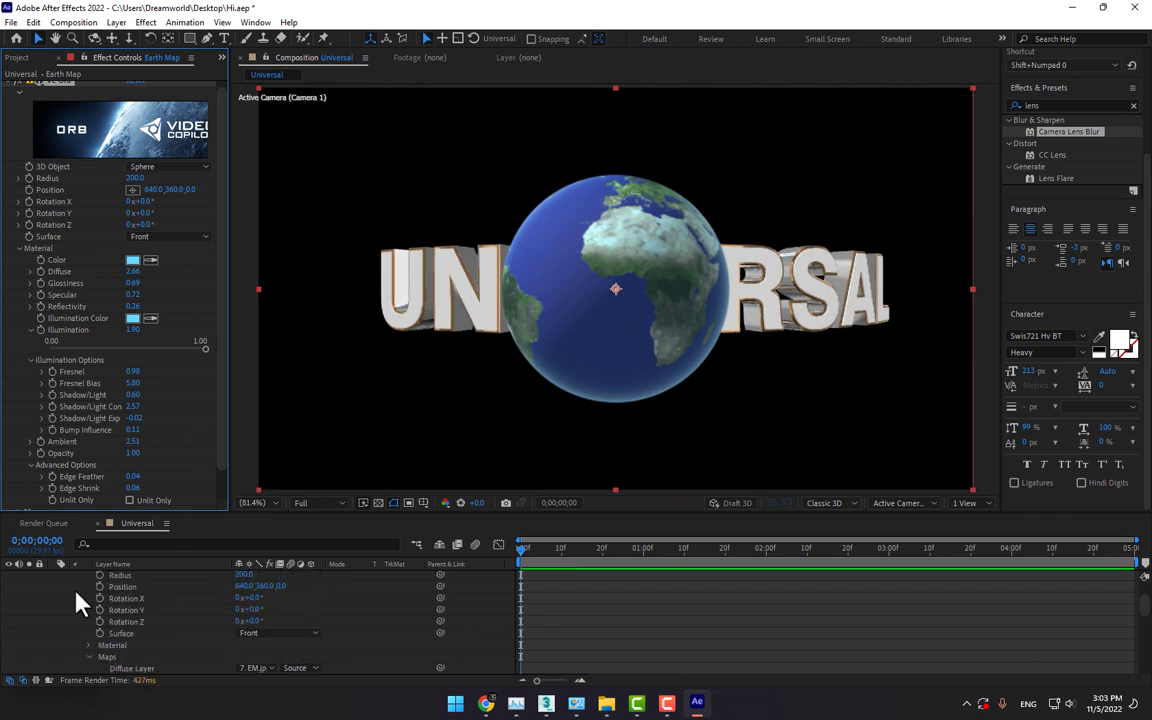
left_click(56, 577)
left_click_drag(134, 575, 188, 584)
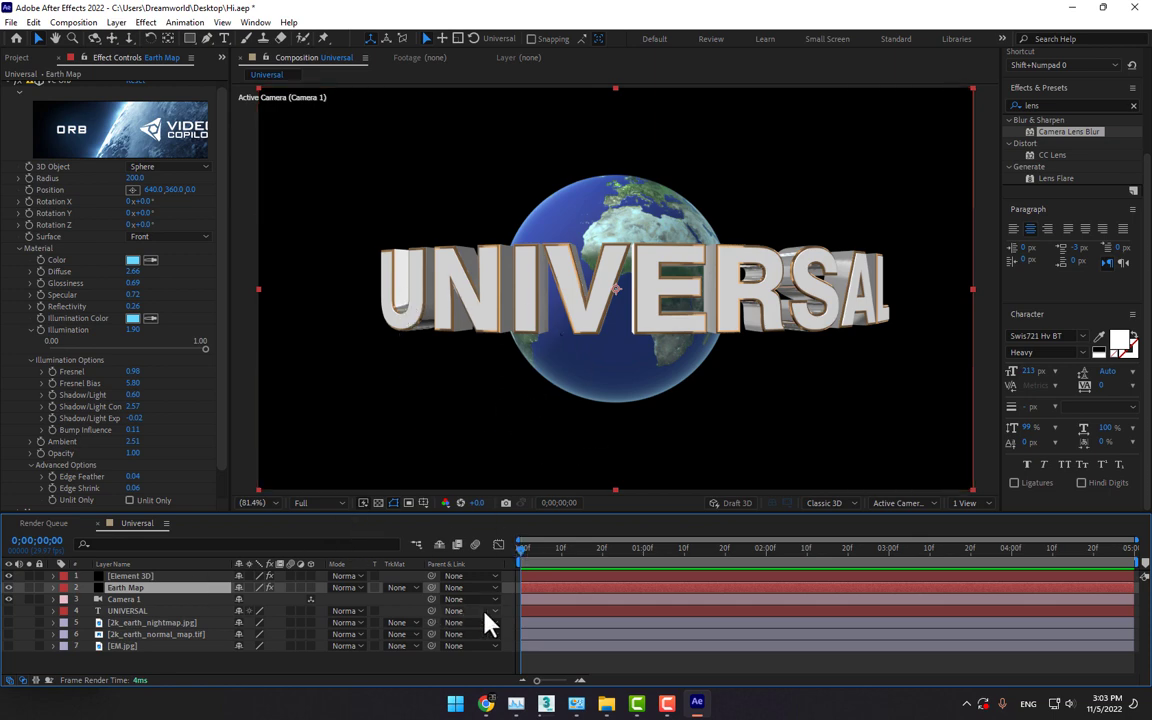
Import sparkling_blue_stars_with_lighting_in_black_sky_background_hd_galaxy.jpg and place it as the bottom layer of the Universal composition.
left_click(23, 58)
left_click(99, 313)
double_click(213, 385)
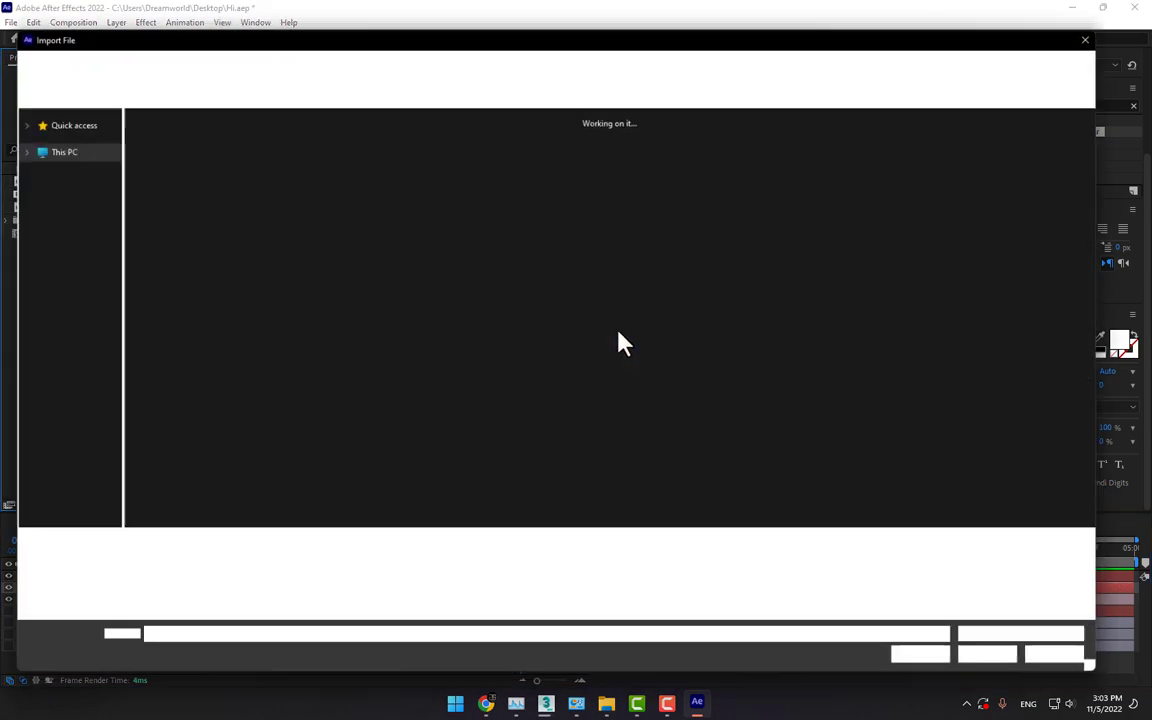
scroll(617, 339, "down", 1)
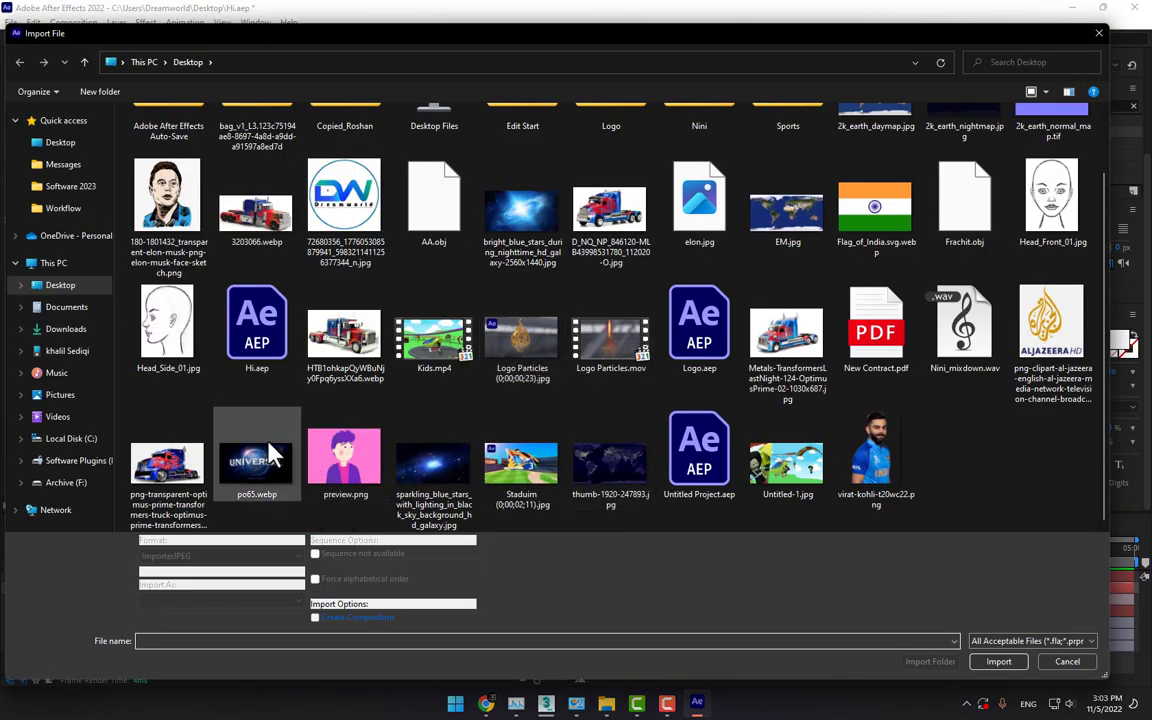
double_click(415, 468)
left_click_drag(63, 240, 183, 661)
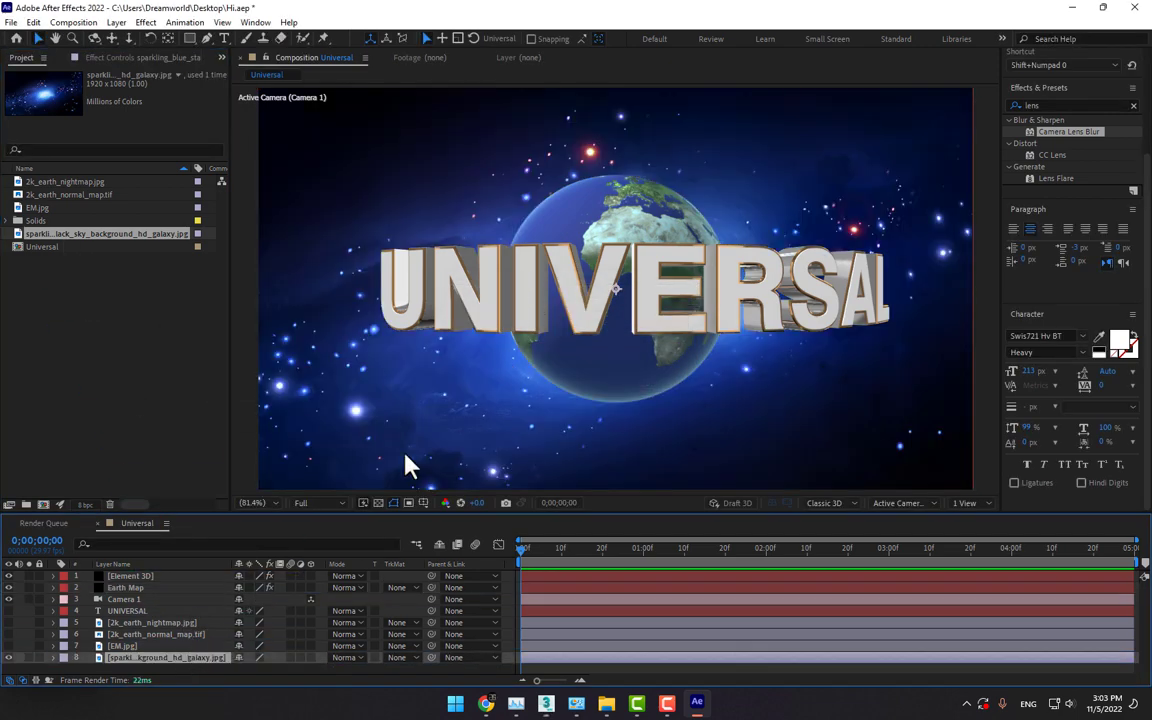
scroll(425, 405, "down", 1)
scroll(425, 405, "up", 1)
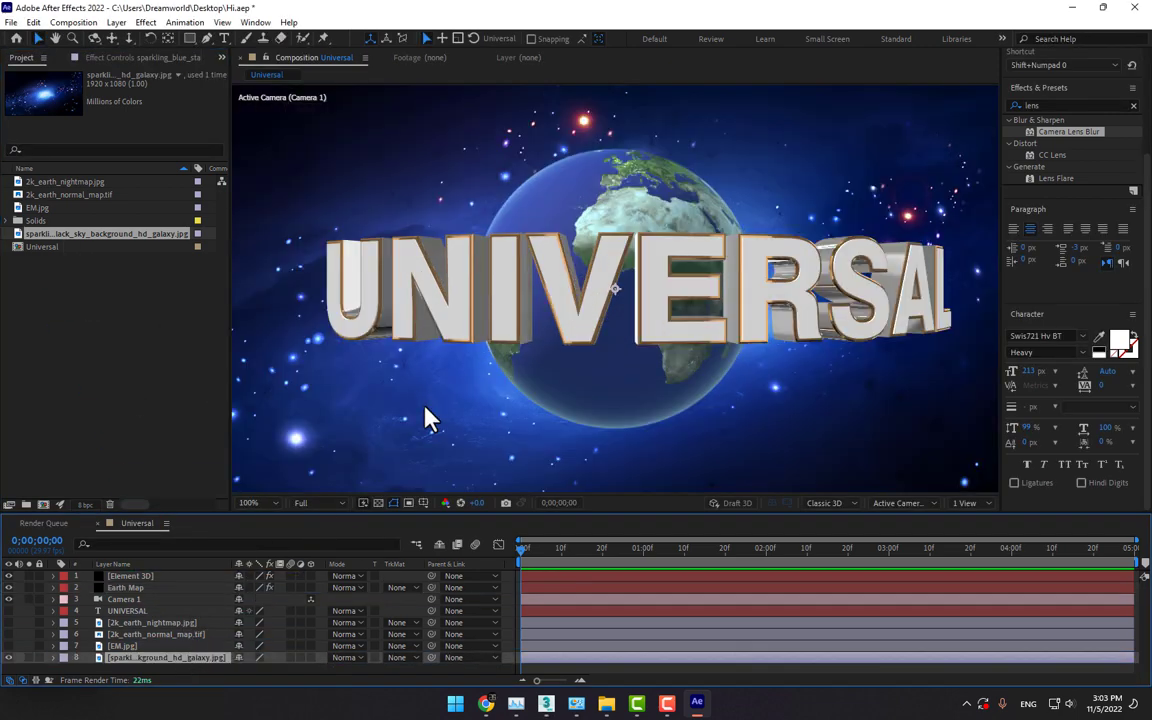
Apply the Curves effect to the galaxy background layer and bend the RGB curve downward at its middle to darken it.
scroll(427, 418, "down", 1)
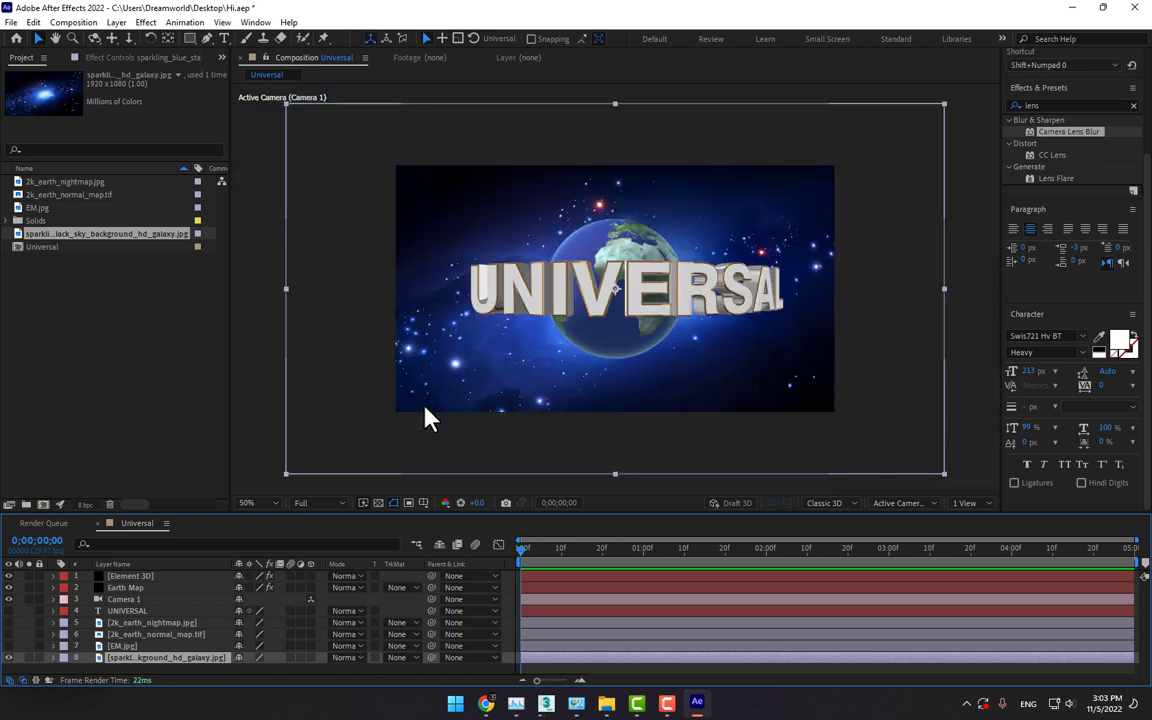
left_click(1065, 105)
type("cur")
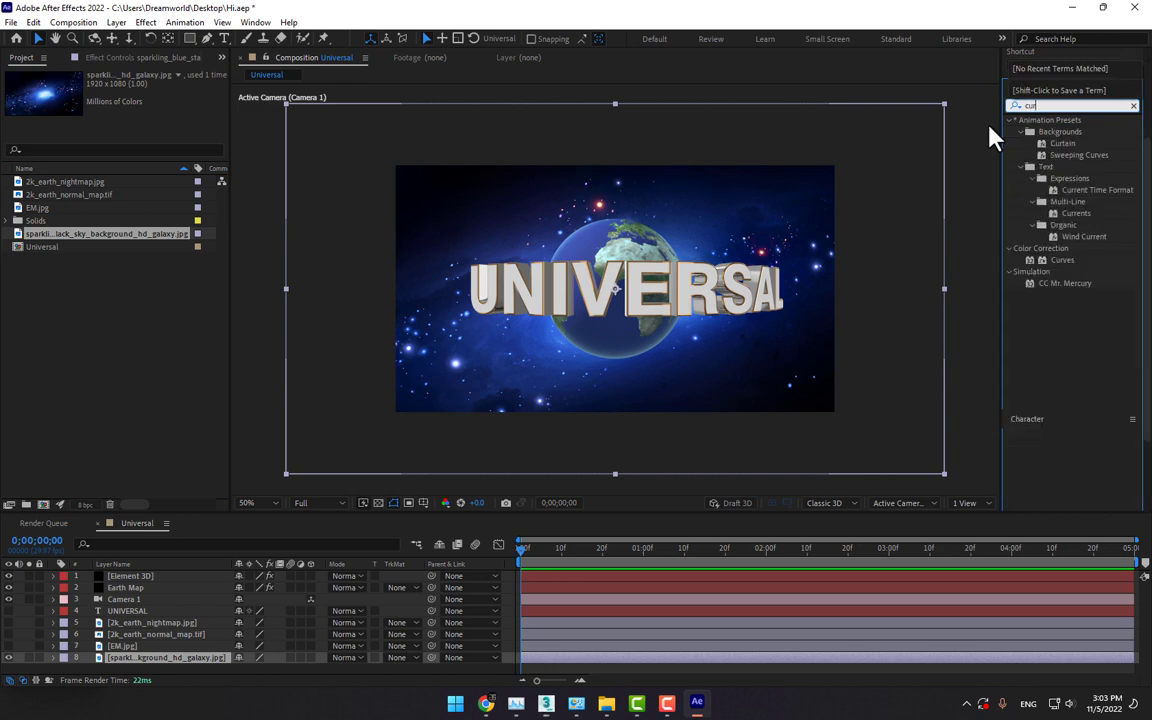
type("ve")
left_click_drag(1062, 178, 330, 265)
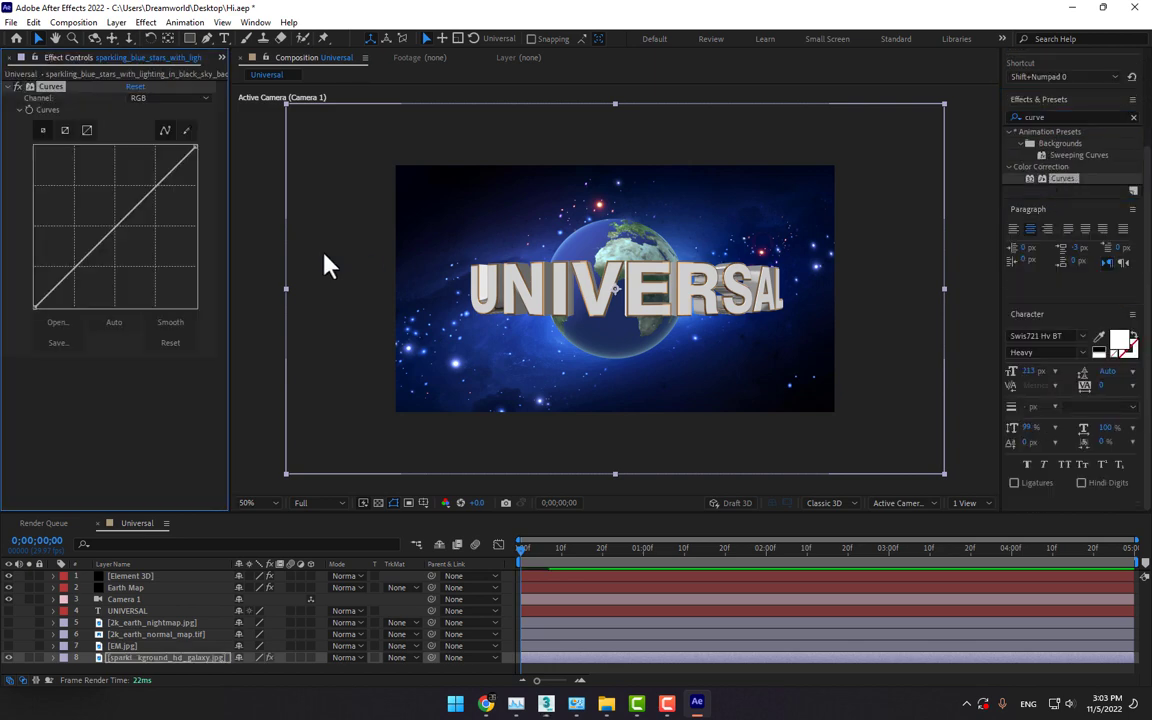
left_click_drag(118, 240, 146, 265)
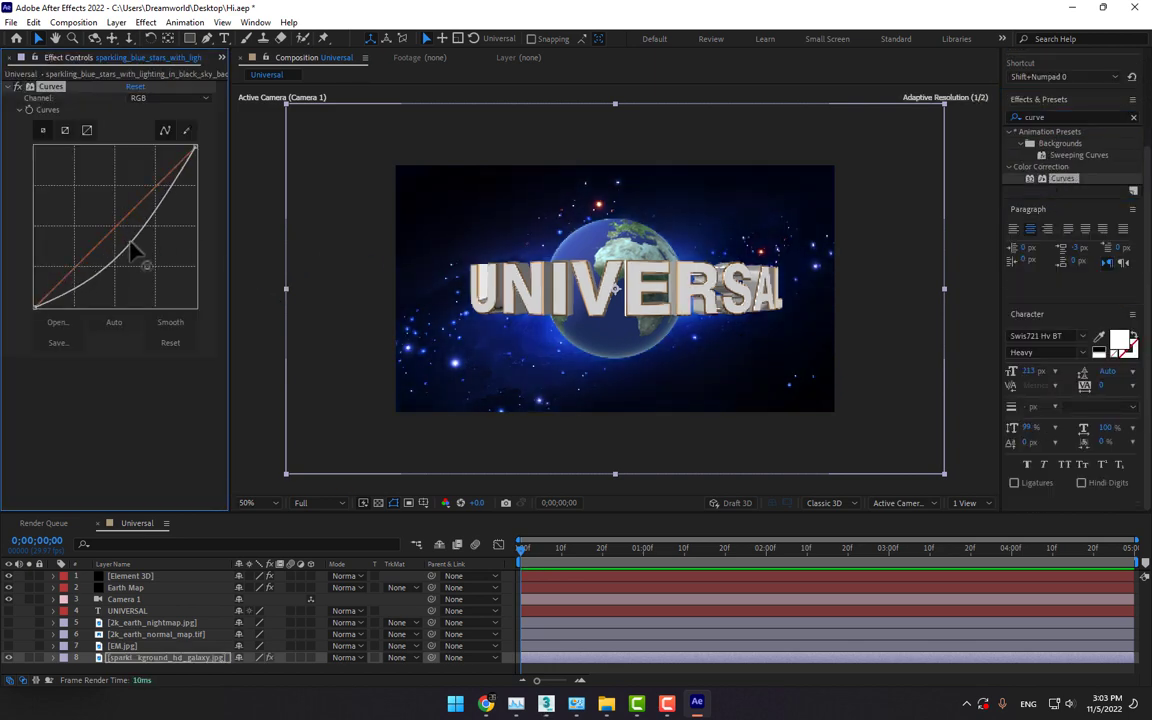
Create a black 1280 x 720 px solid layer named Sun Light in the Universal composition.
right_click(510, 601)
mouse_move(546, 433)
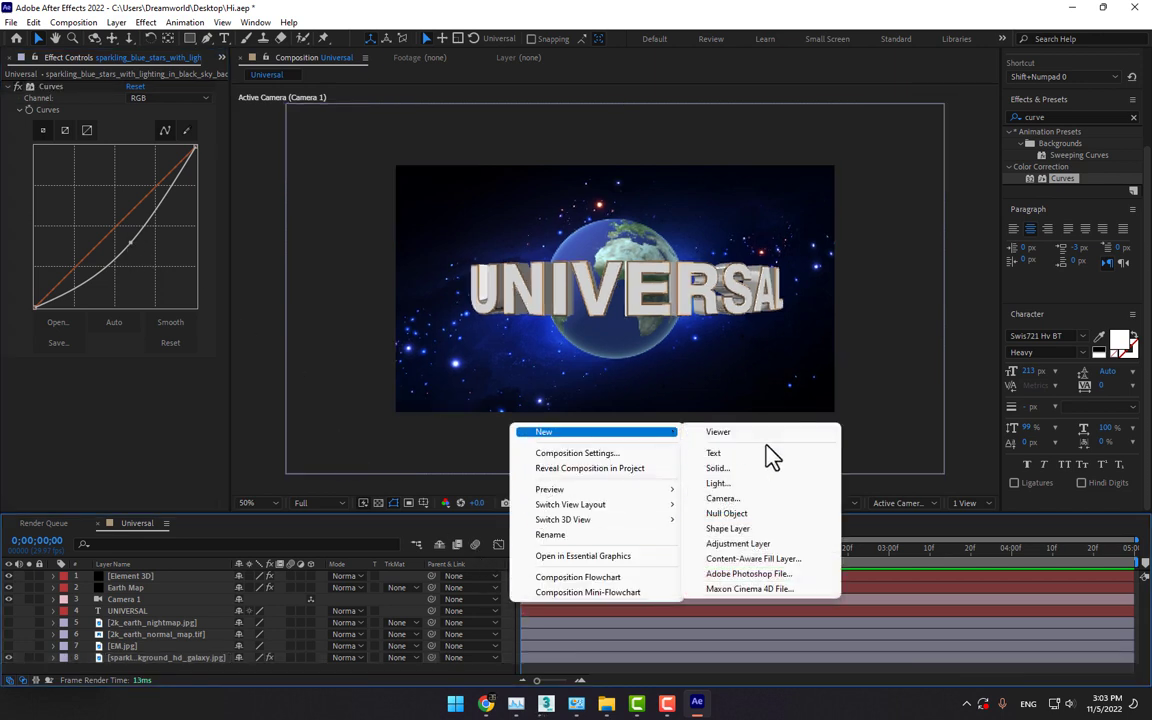
left_click(720, 468)
left_click(942, 459)
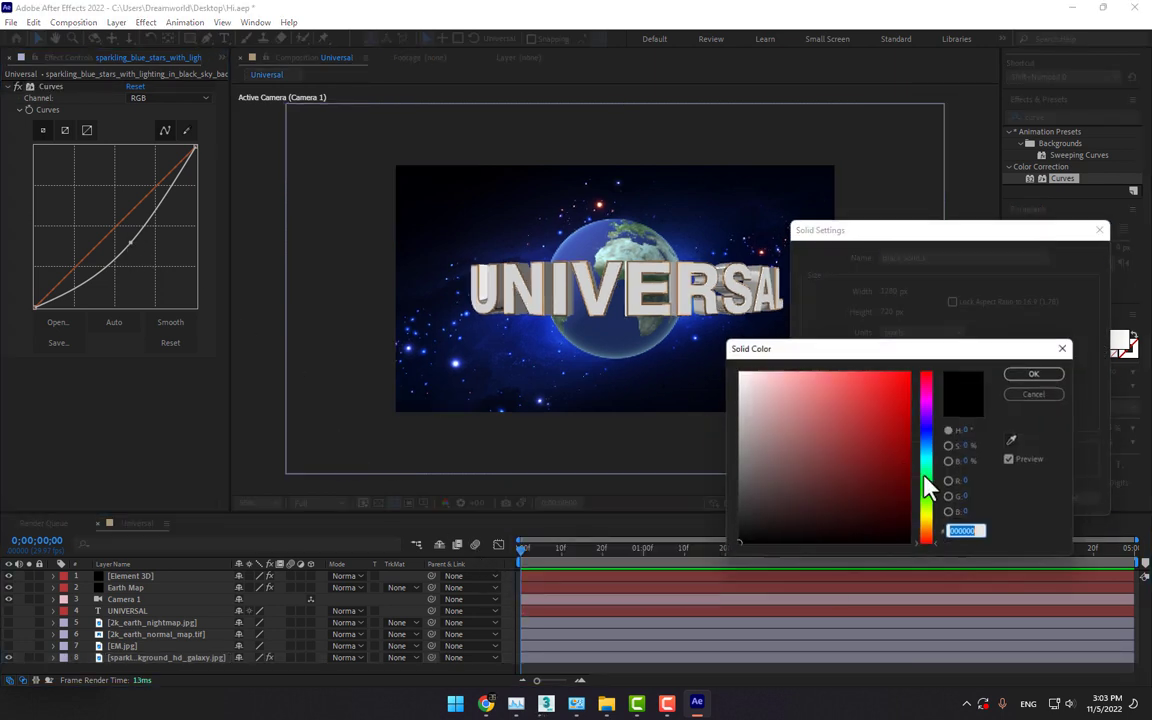
left_click(1058, 371)
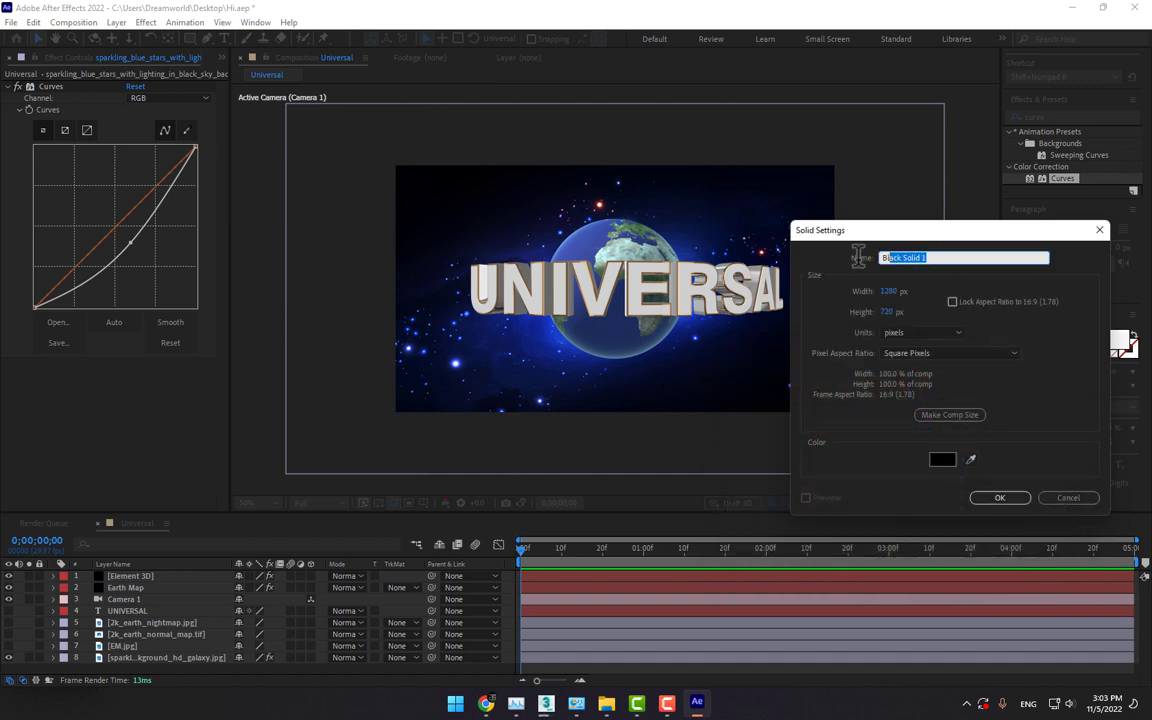
type("Sun Light")
key("Return")
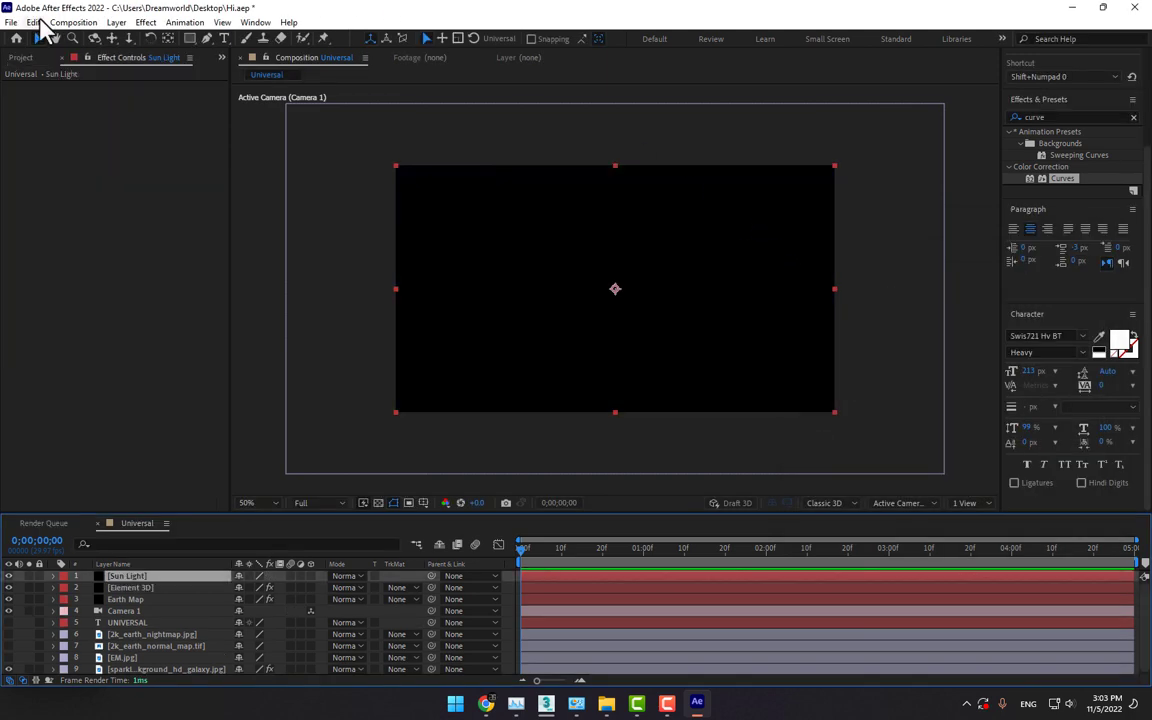
Apply uni.Knoll Light Factory EZ to the Sun Light layer with the Diagon motion graphics flare preset.
left_click(147, 23)
mouse_move(255, 578)
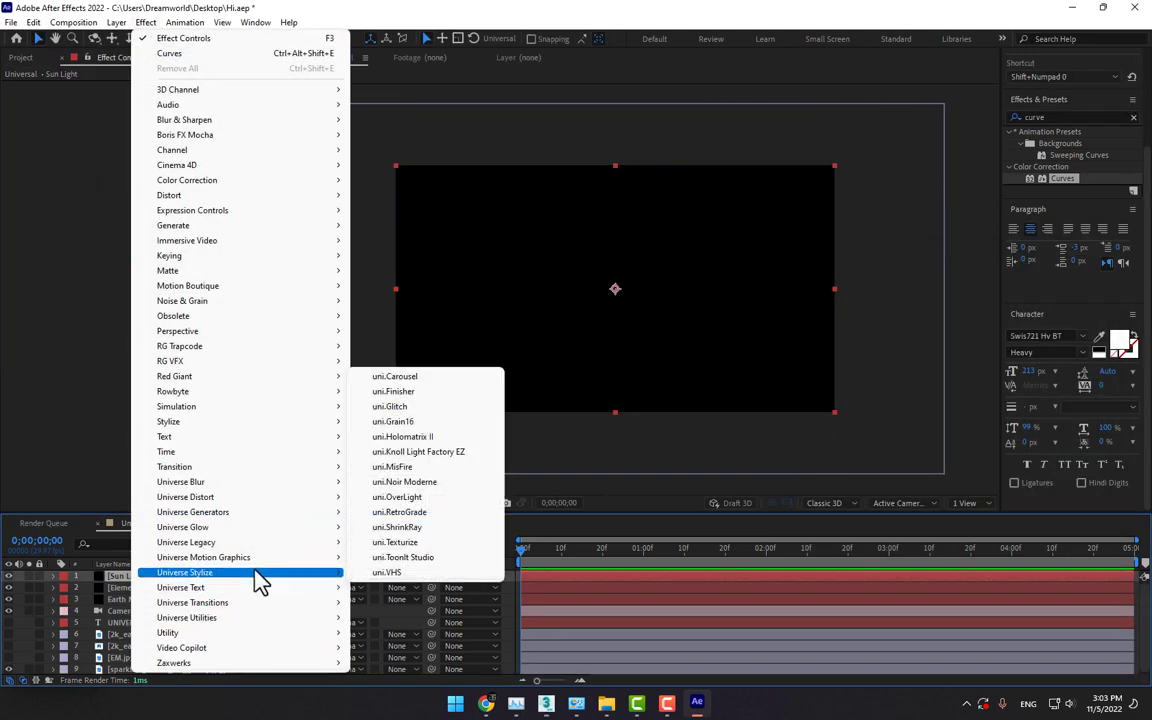
left_click(405, 451)
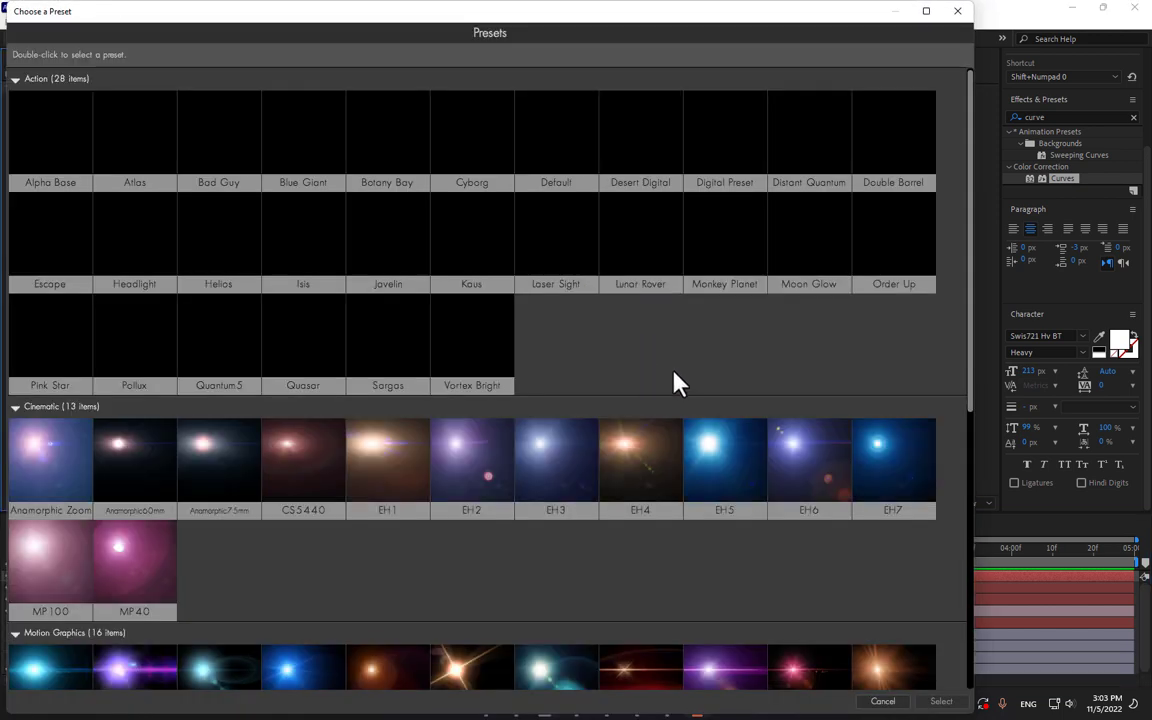
scroll(676, 380, "down", 1)
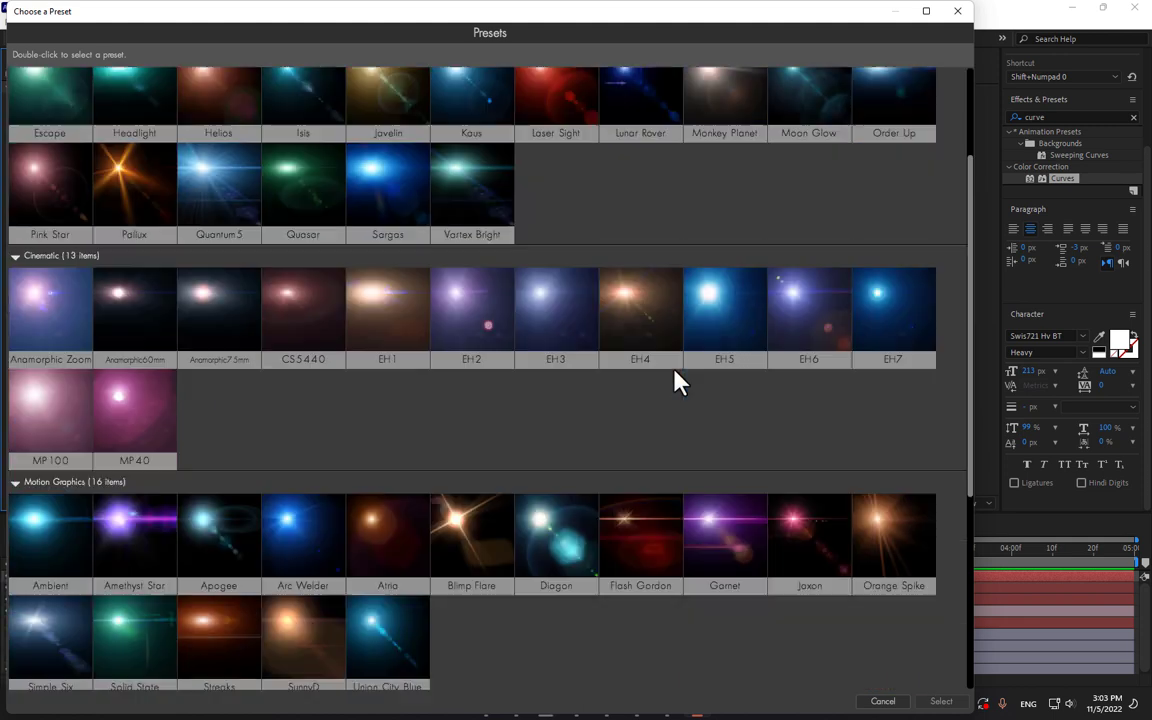
double_click(556, 545)
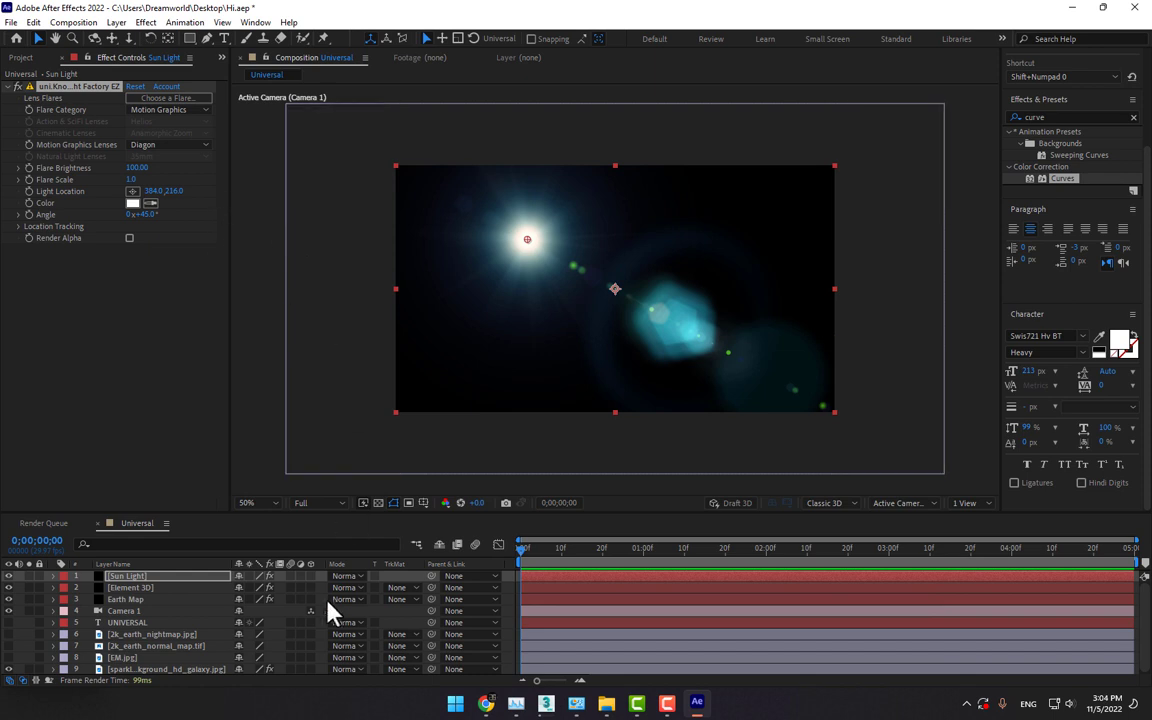
Set the Sun Light layer's blending mode to Add and move the flare's light location to about 478, 198.
left_click(344, 577)
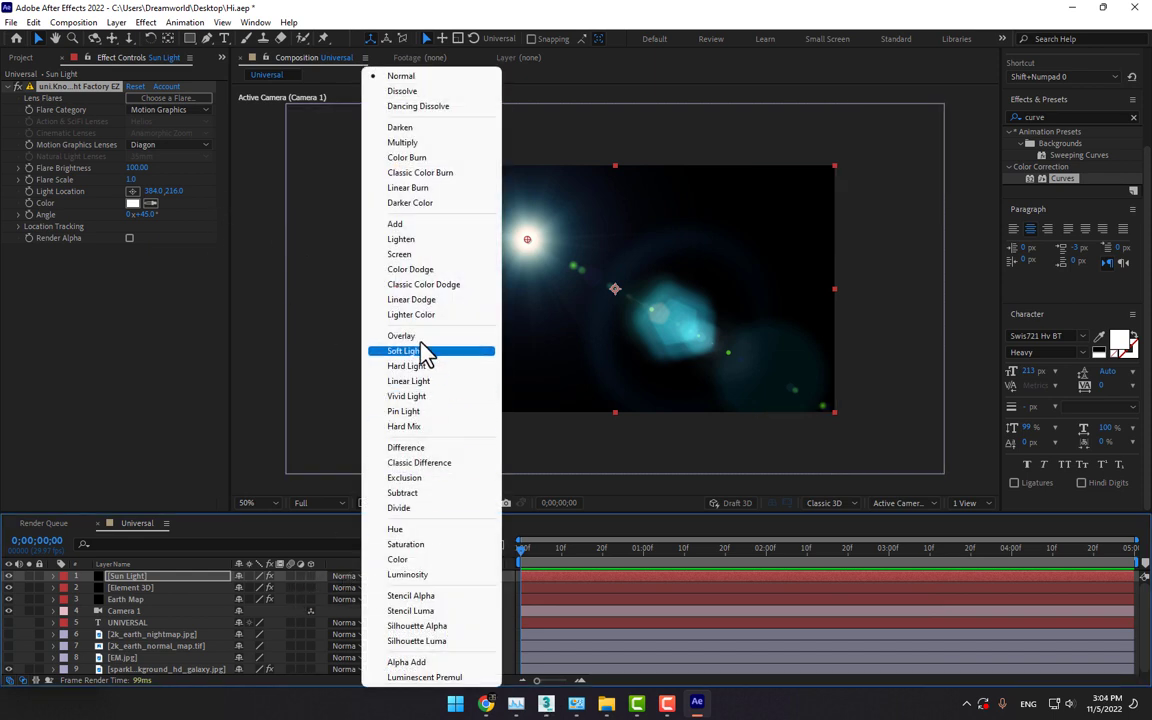
left_click(427, 227)
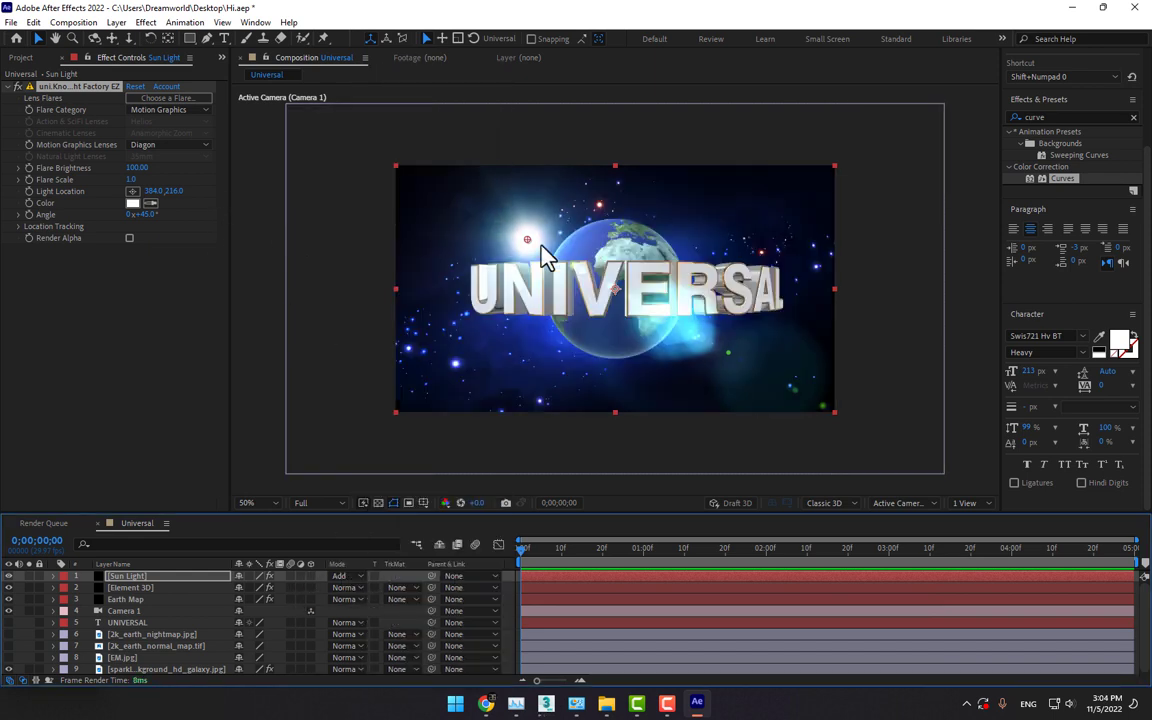
left_click_drag(527, 239, 557, 233)
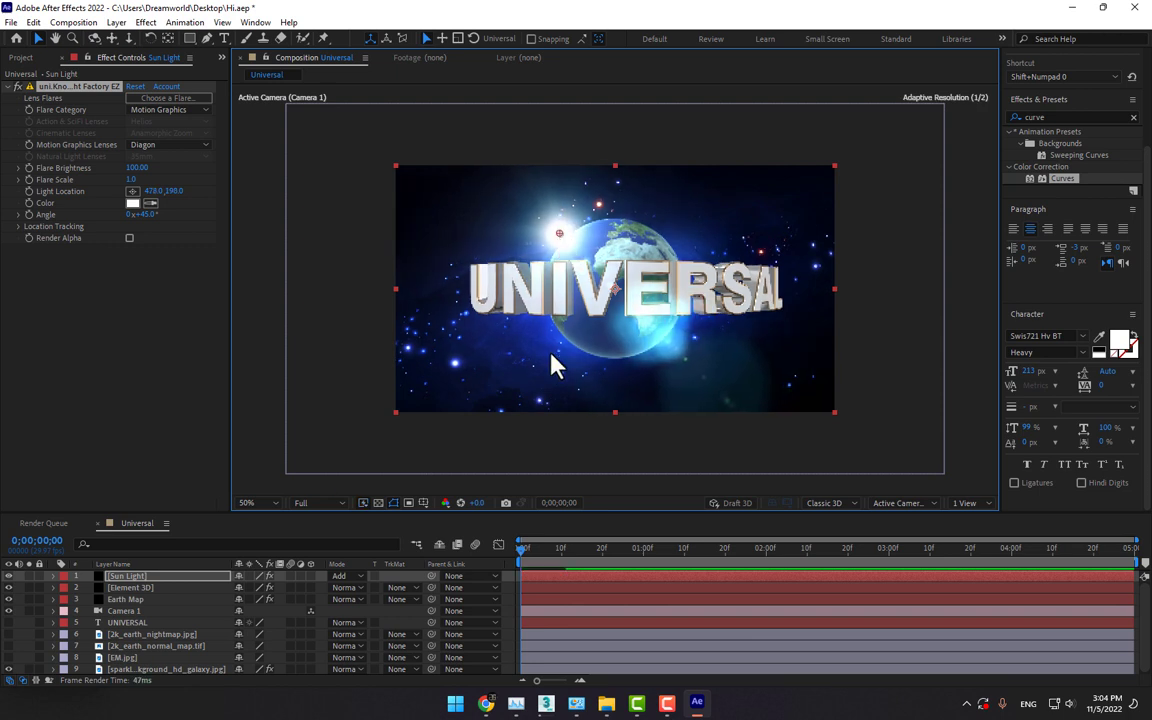
Enlarge the globe on the Earth Map layer by setting VC Orb's Radius to 311.8.
left_click(150, 588)
left_click(140, 599)
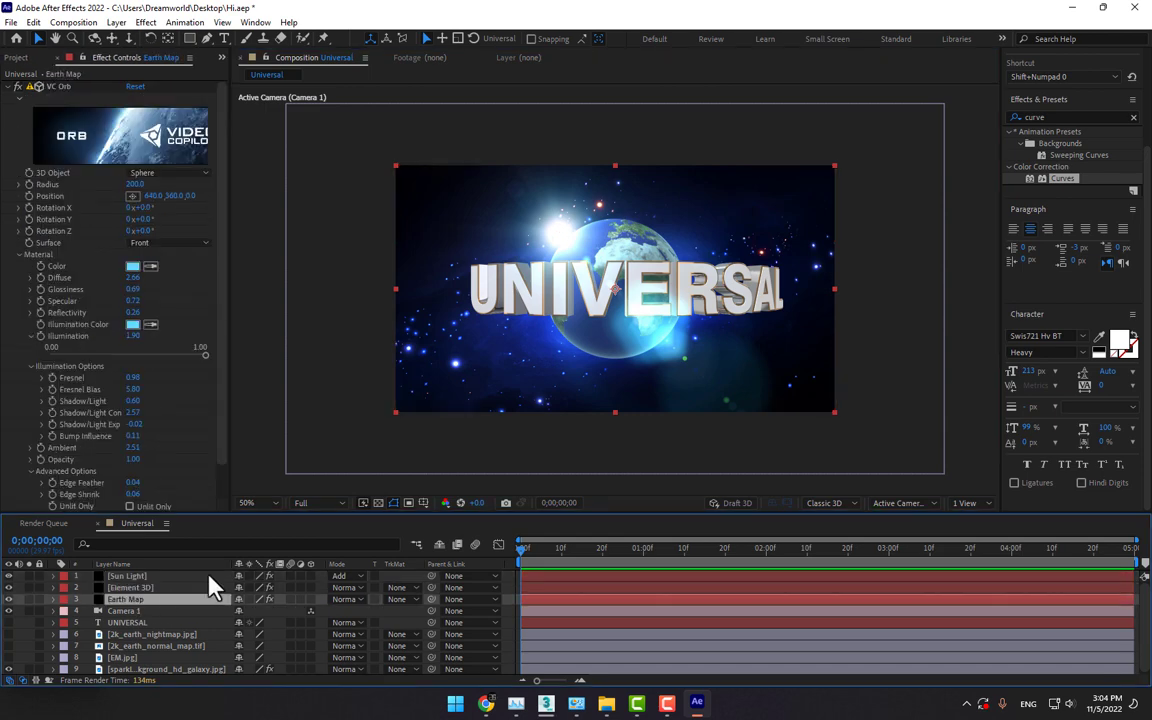
left_click_drag(135, 184, 760, 163)
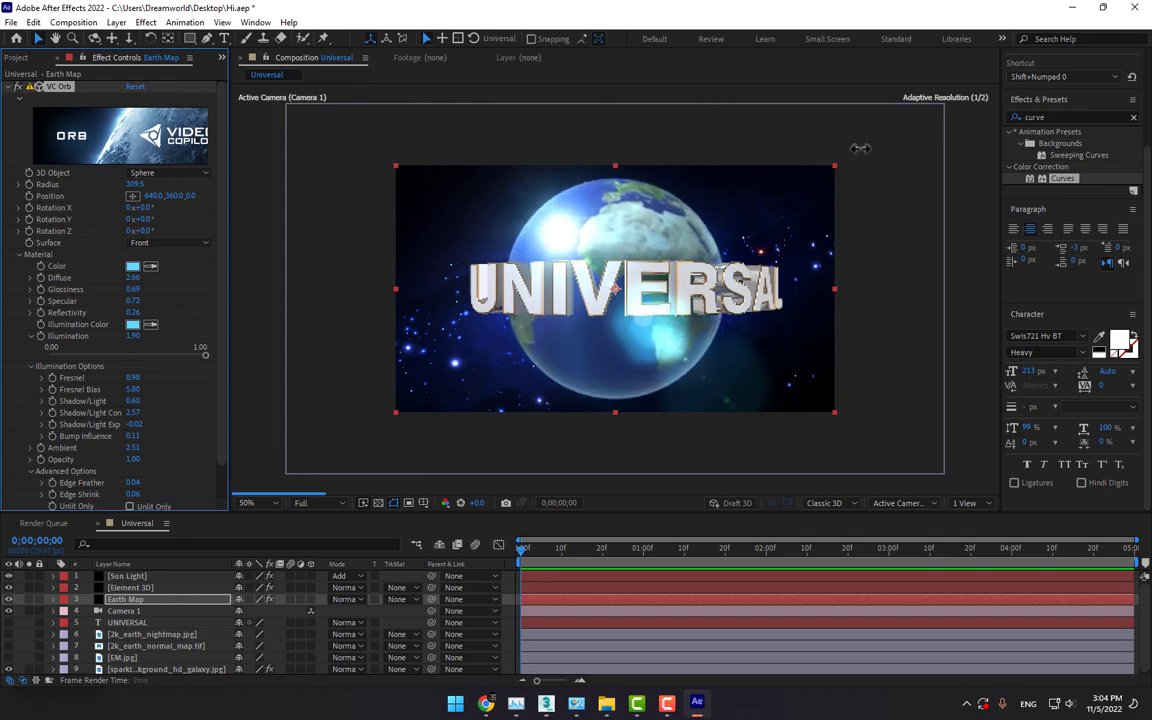
Move the Sun Light flare to about 400, 98, just outside the globe's upper-left edge.
left_click(127, 577)
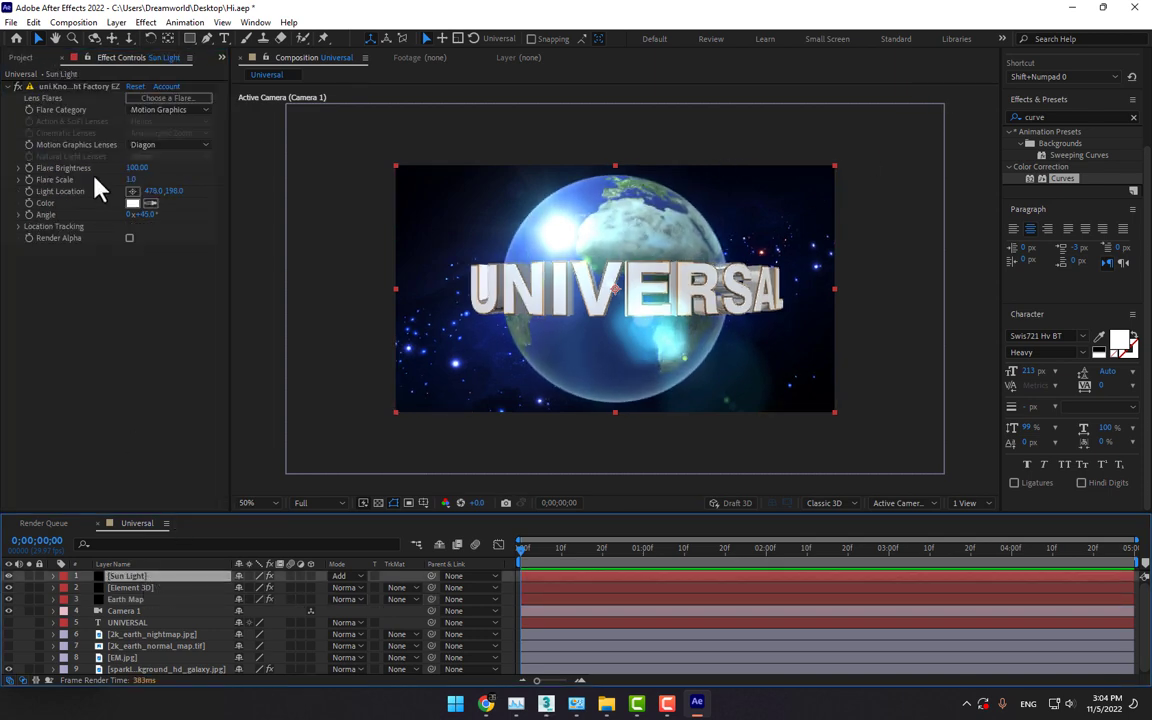
left_click(68, 88)
left_click_drag(597, 226, 529, 200)
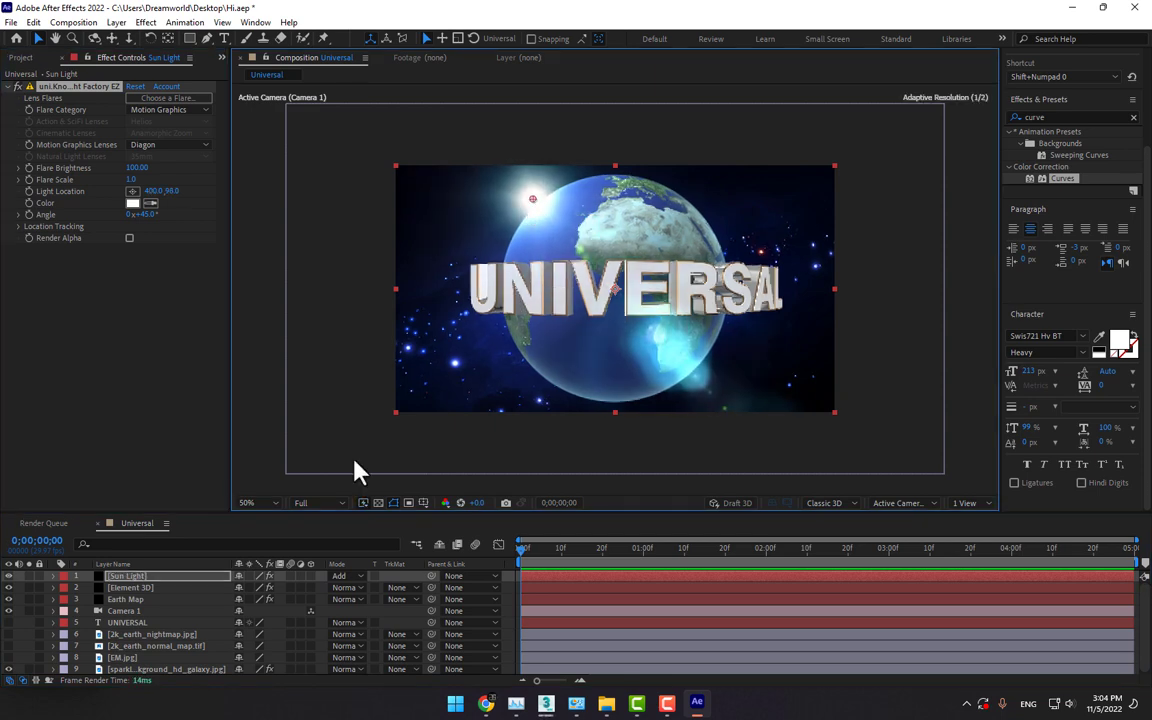
Dolly the camera back so the globe and title appear smaller in the frame, and return to the Selection tool.
left_click(126, 599)
left_click(128, 38)
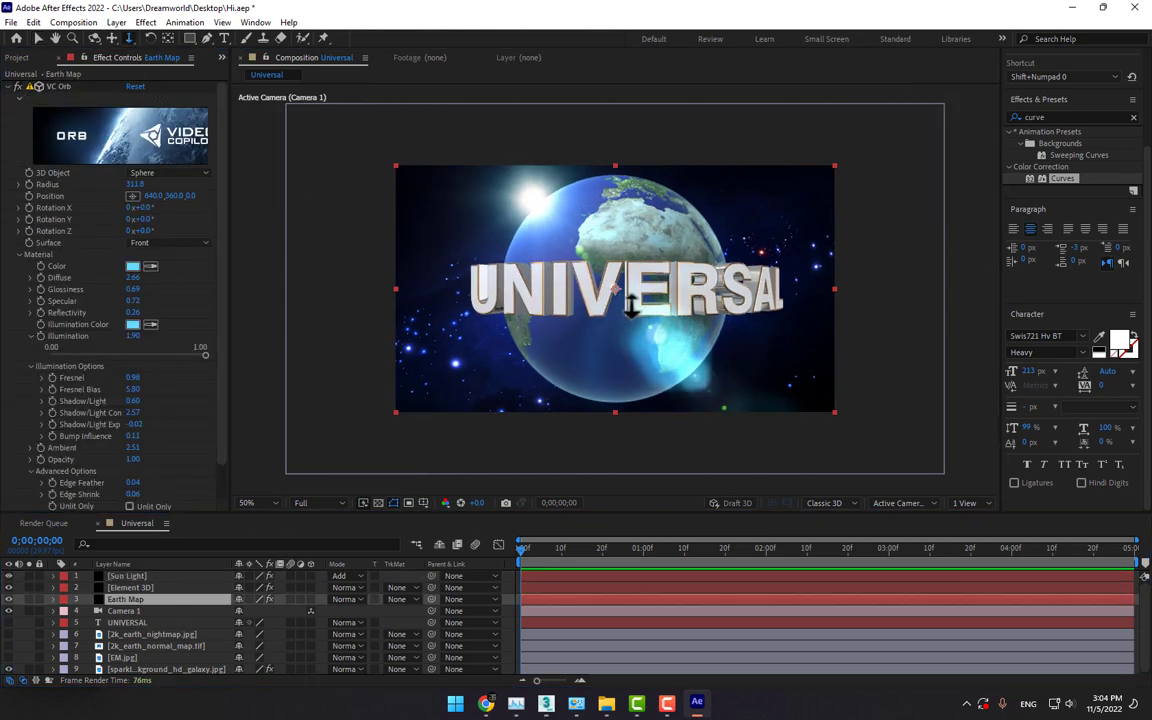
left_click_drag(625, 296, 629, 345)
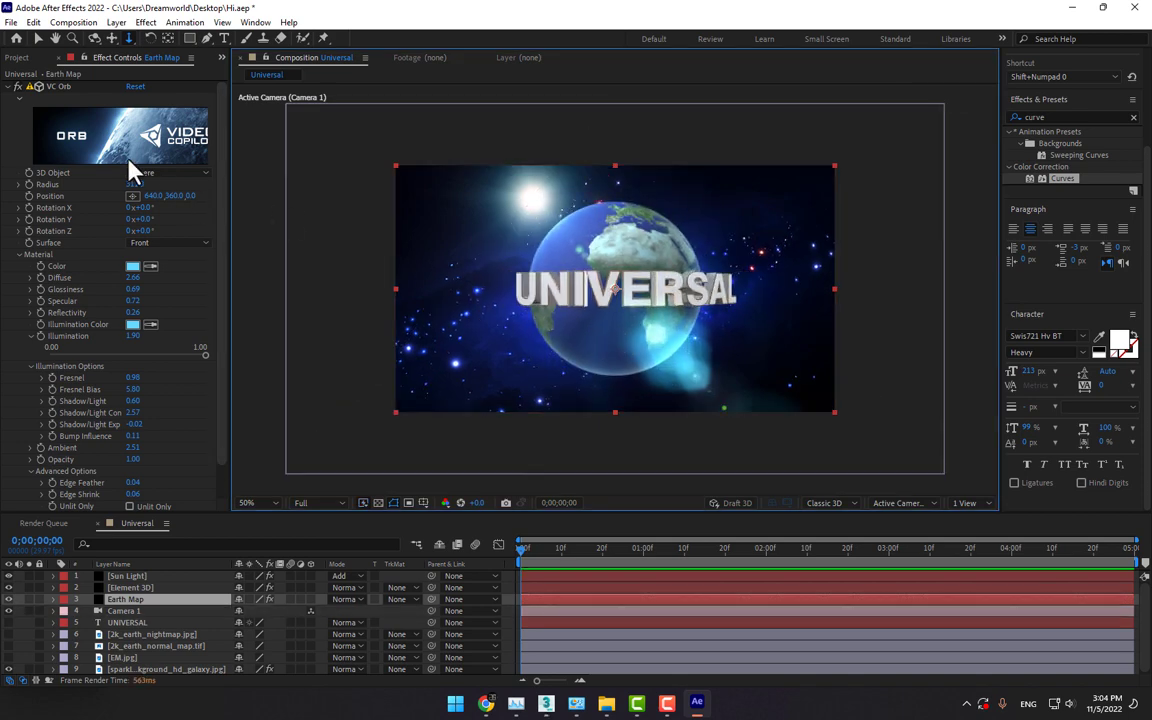
left_click(37, 38)
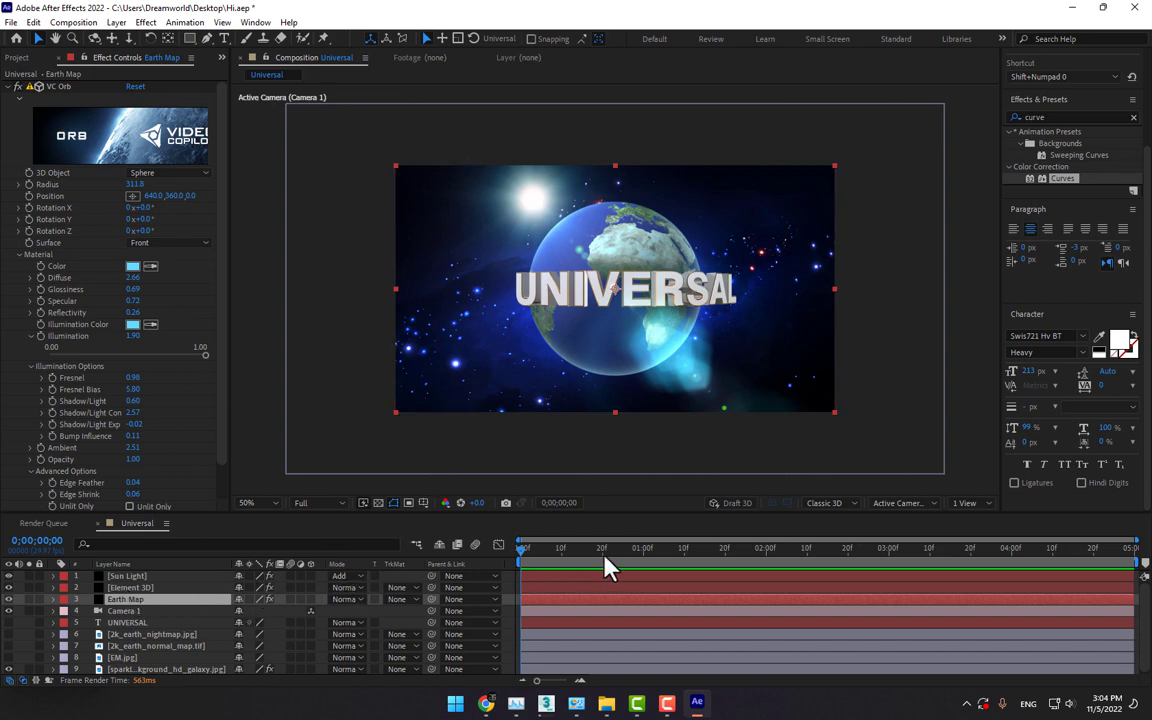
At 0;00;01;00, set Element 3D's Group 1 Y Rotation to 287° and start keyframing it, turning the title behind the globe.
left_click(644, 560)
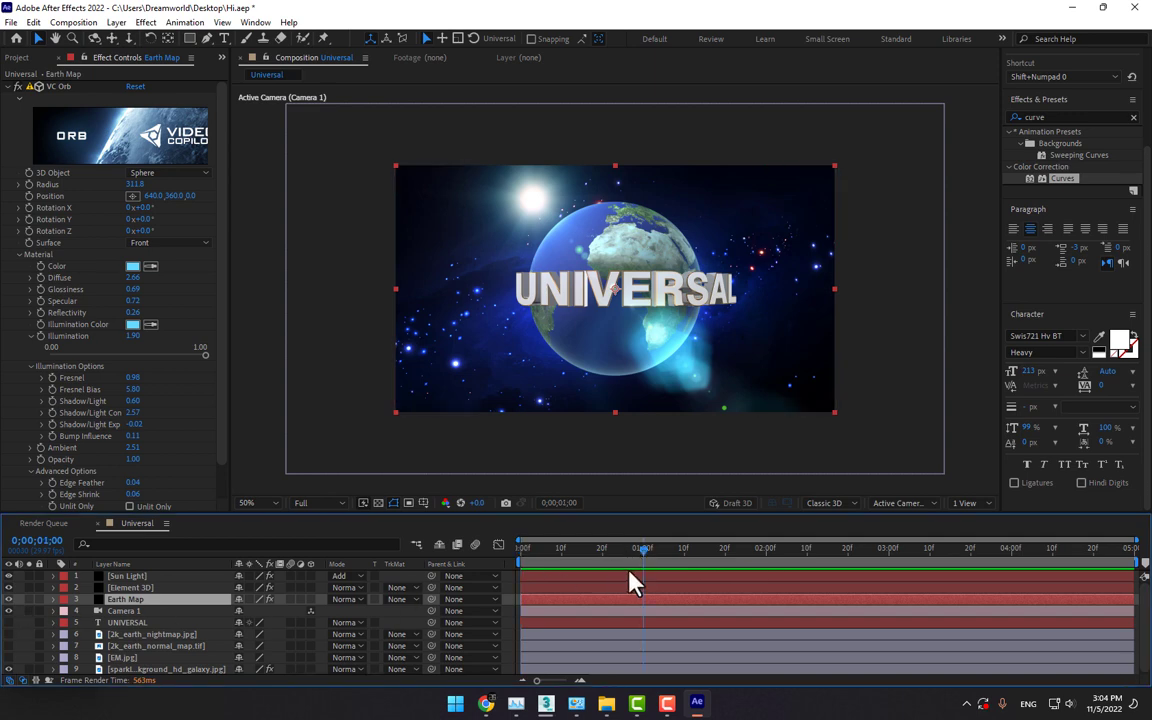
left_click(120, 588)
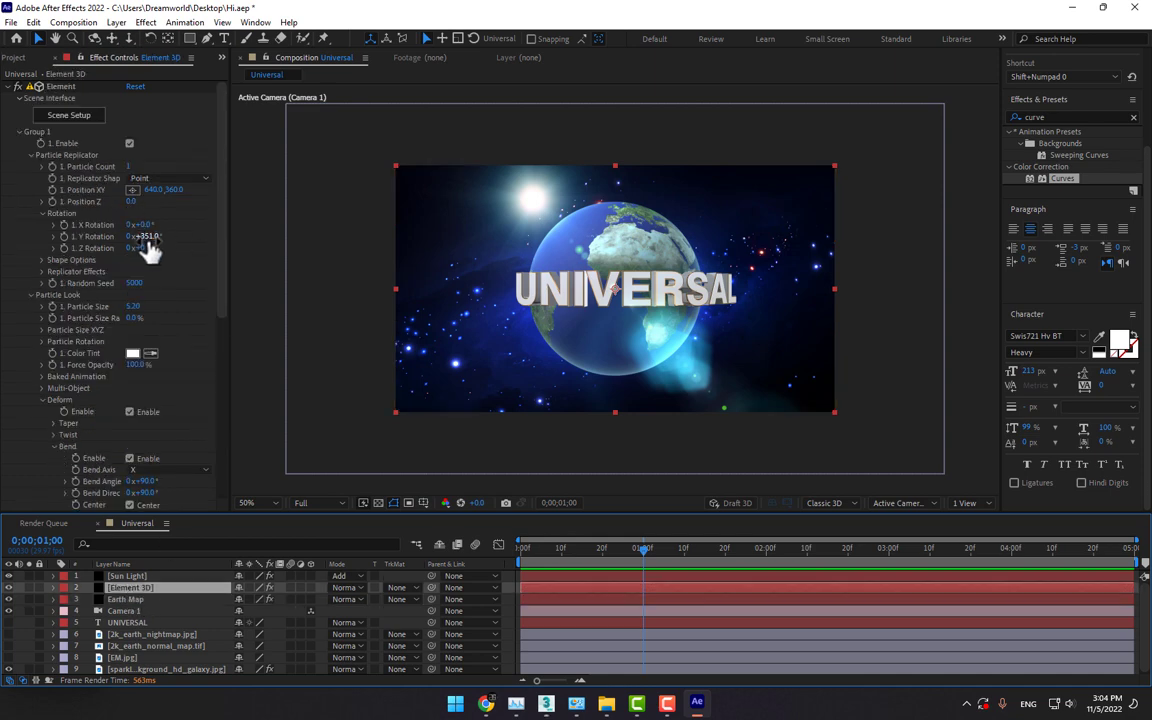
left_click_drag(133, 236, 78, 210)
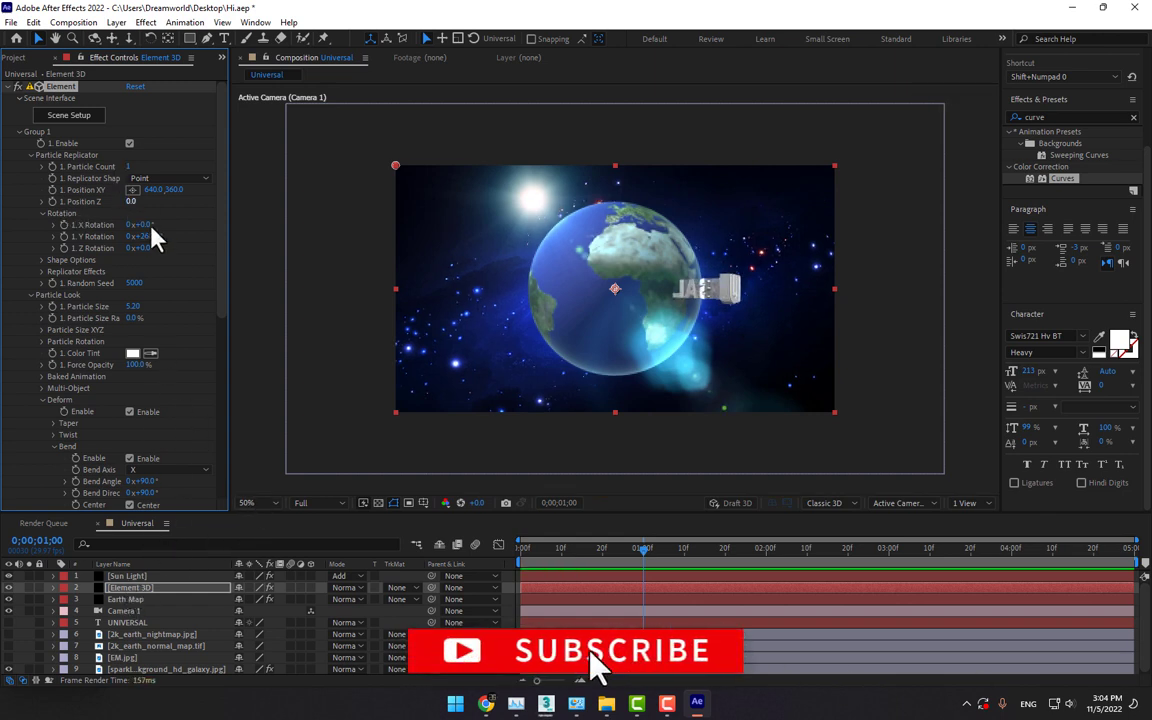
left_click_drag(152, 236, 163, 230)
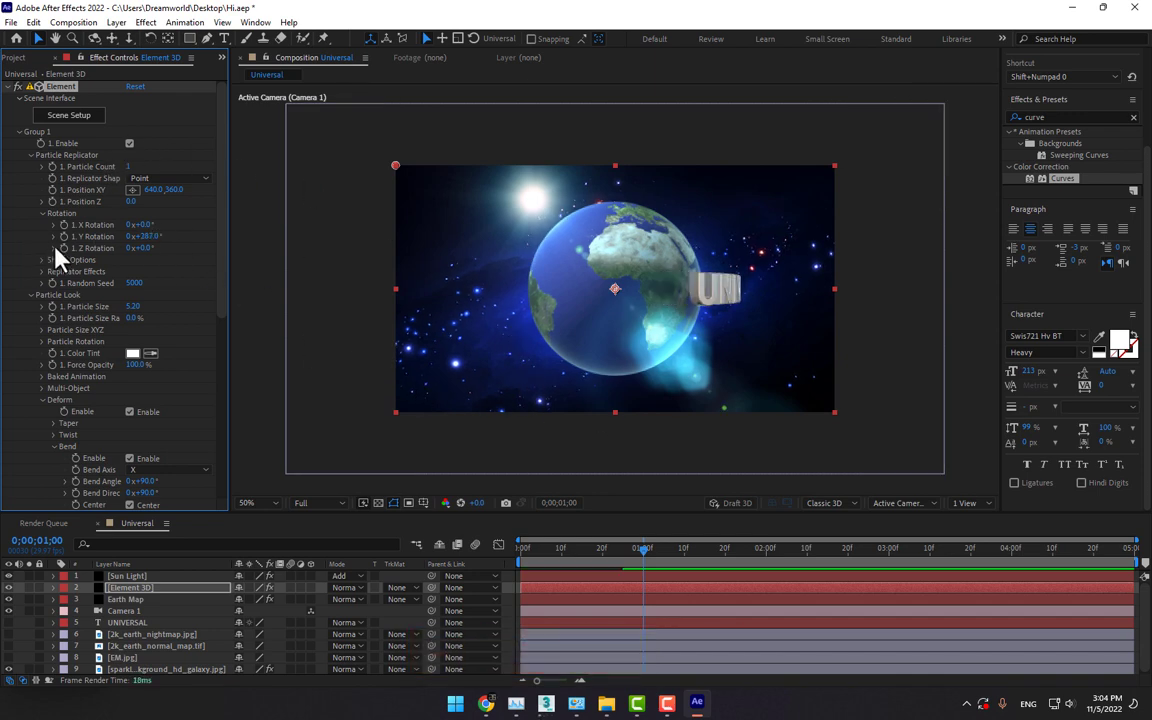
Keyframe Element 3D's Group 1 Y Rotation at 347° at 0;00;02;00 and at 352.2° at 0;00;03;00.
left_click(766, 550)
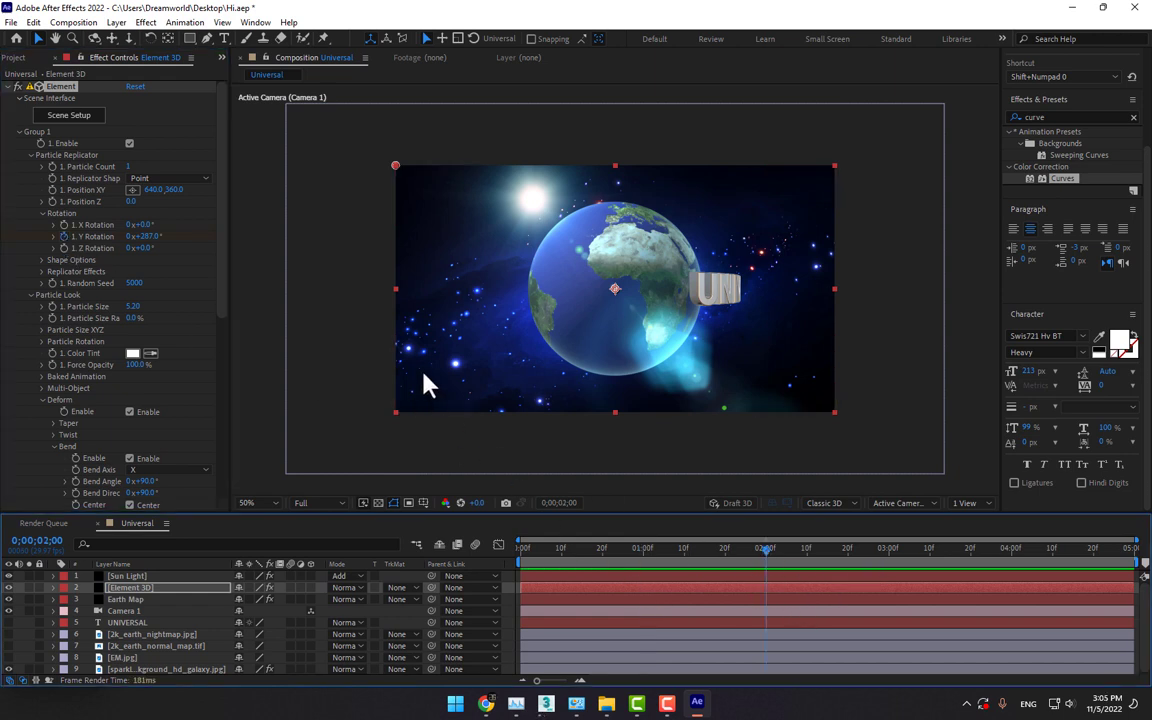
left_click_drag(150, 236, 189, 232)
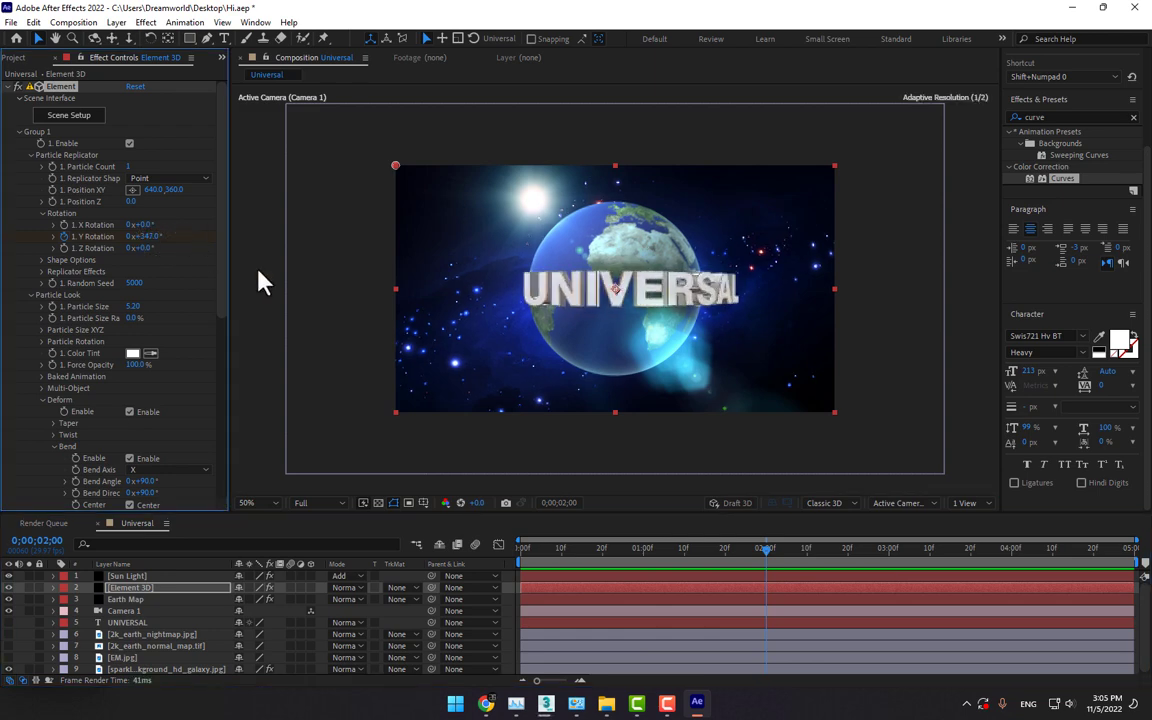
left_click(889, 550)
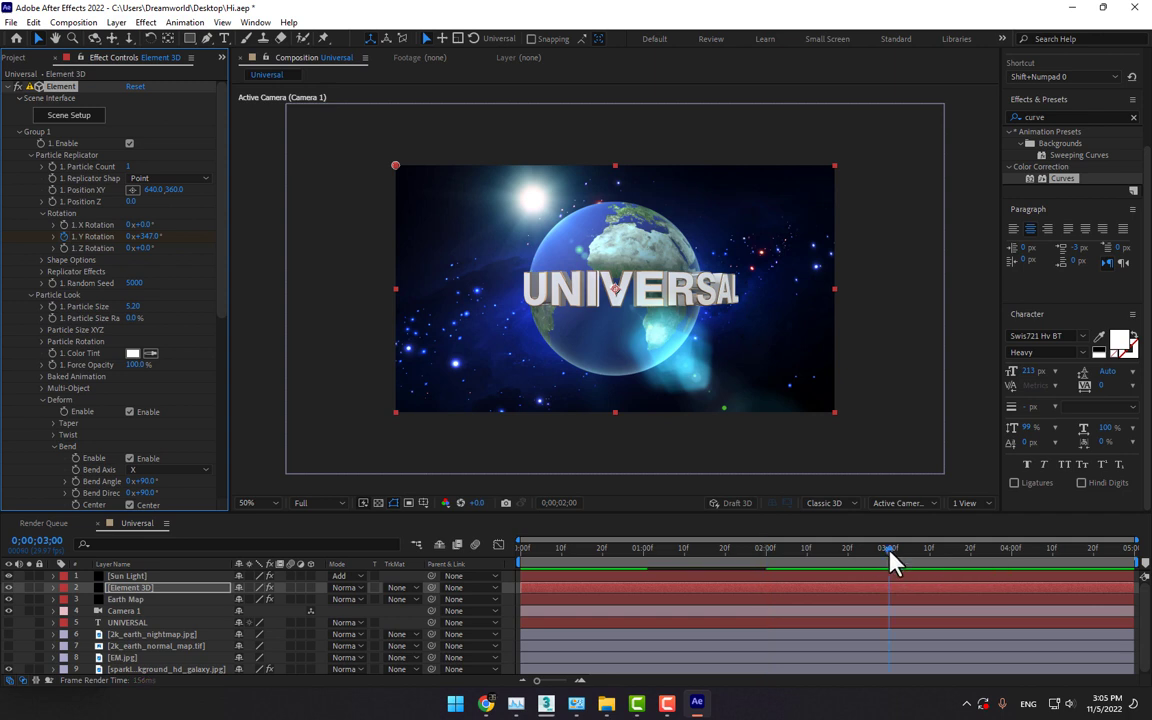
left_click_drag(150, 236, 193, 238)
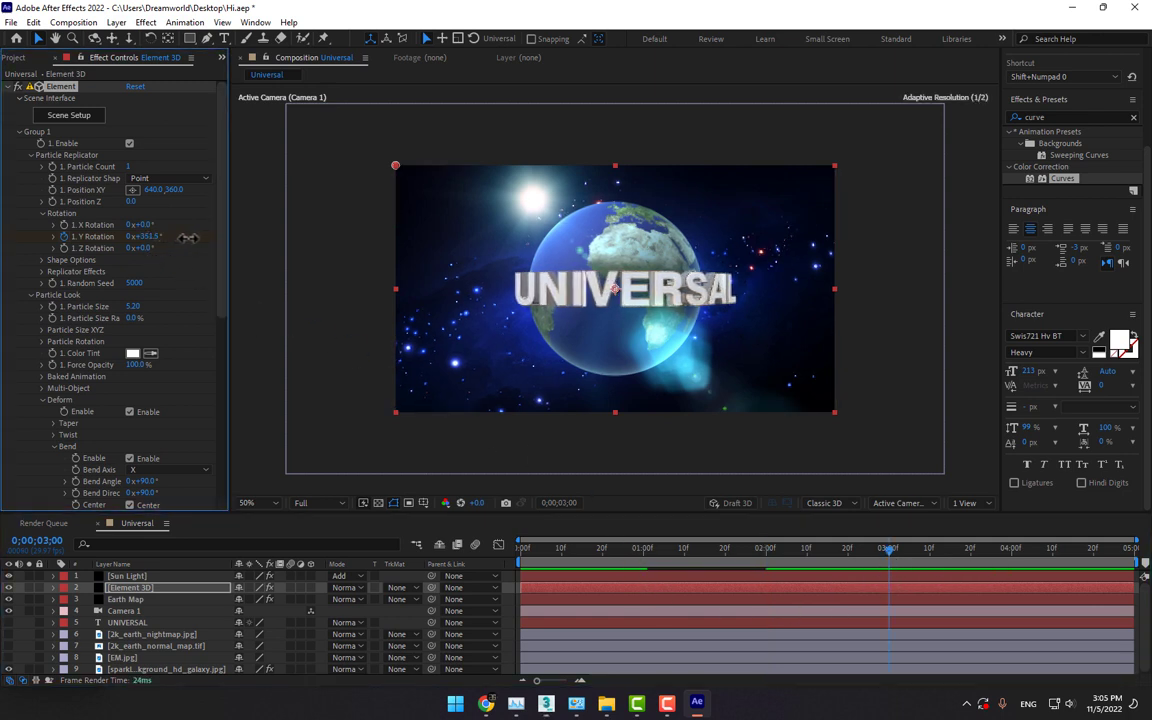
Keyframe VC Orb's Rotation Y on the Earth Map layer from 0° at 0;00;01;00 to -49.1° at 0;00;02;00.
left_click(644, 554)
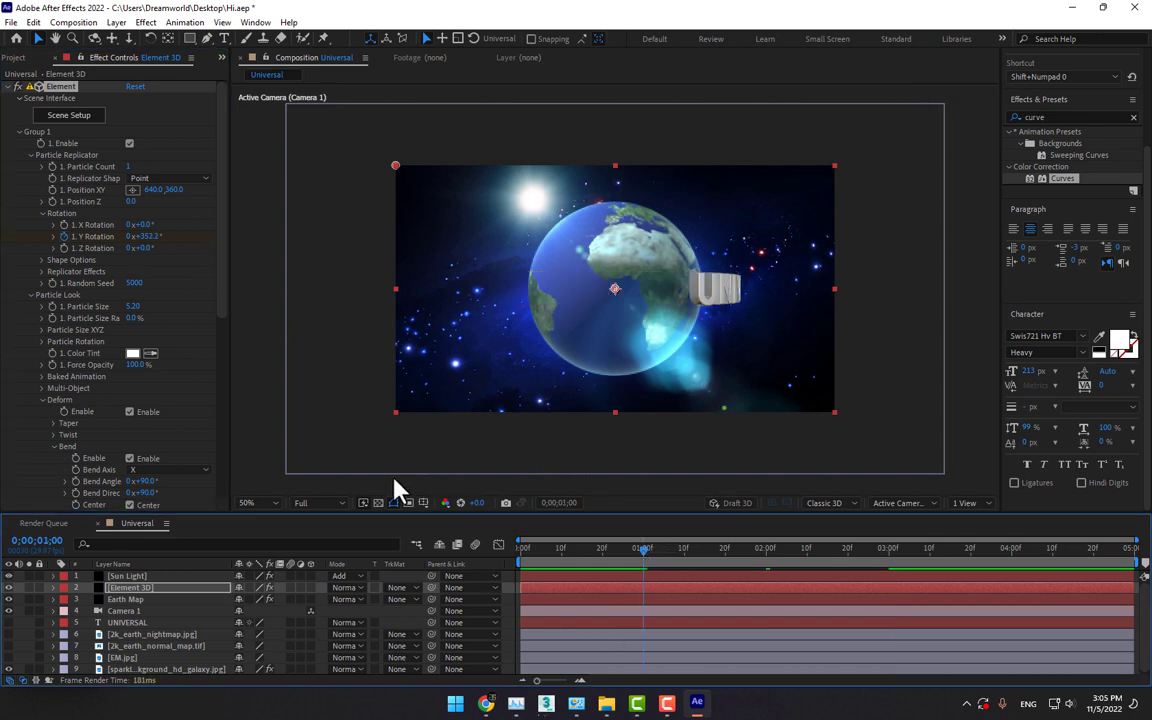
left_click(140, 600)
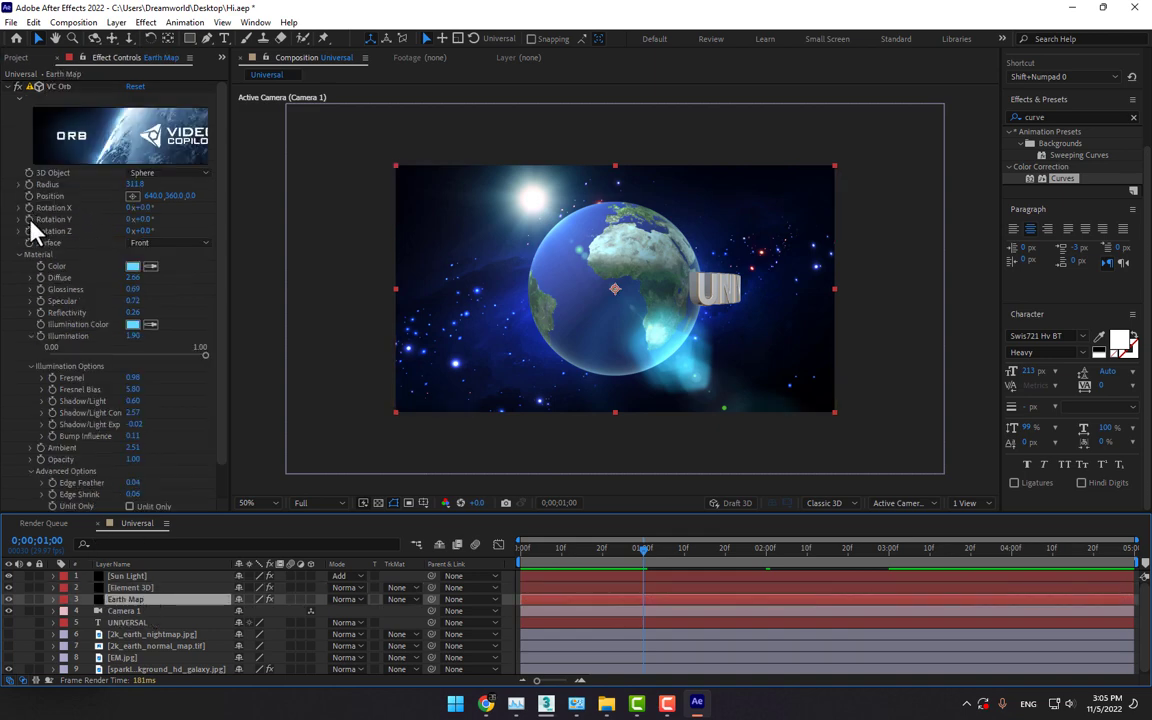
left_click(50, 221)
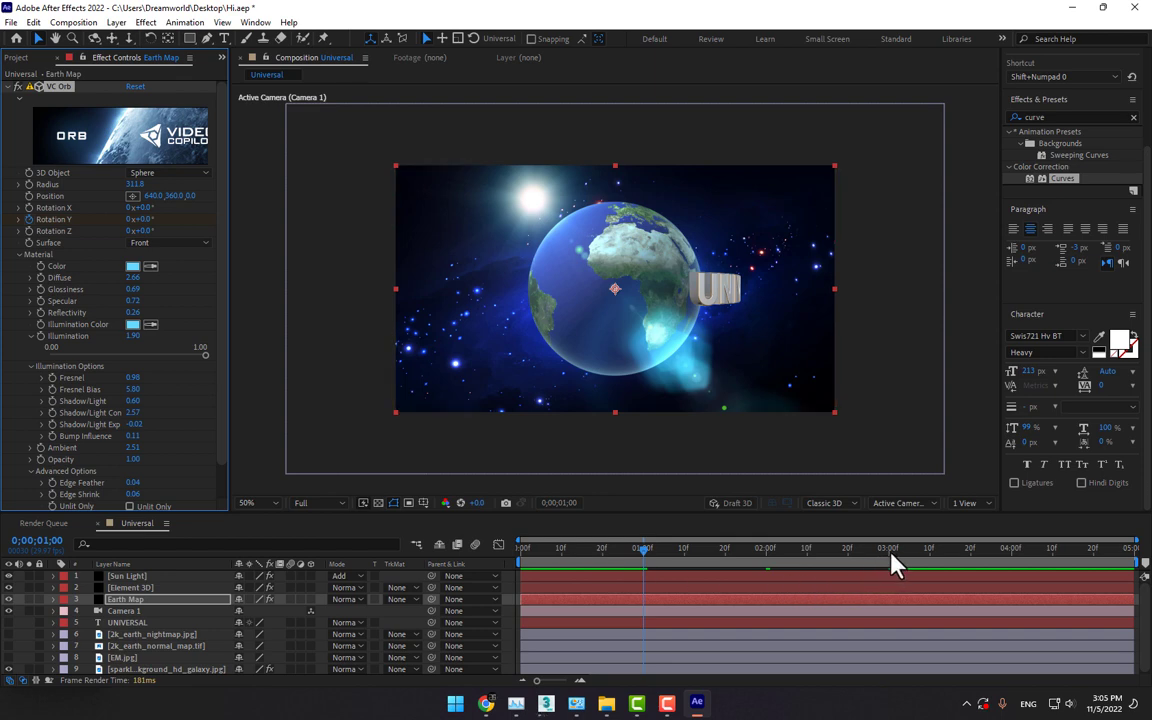
left_click(768, 566)
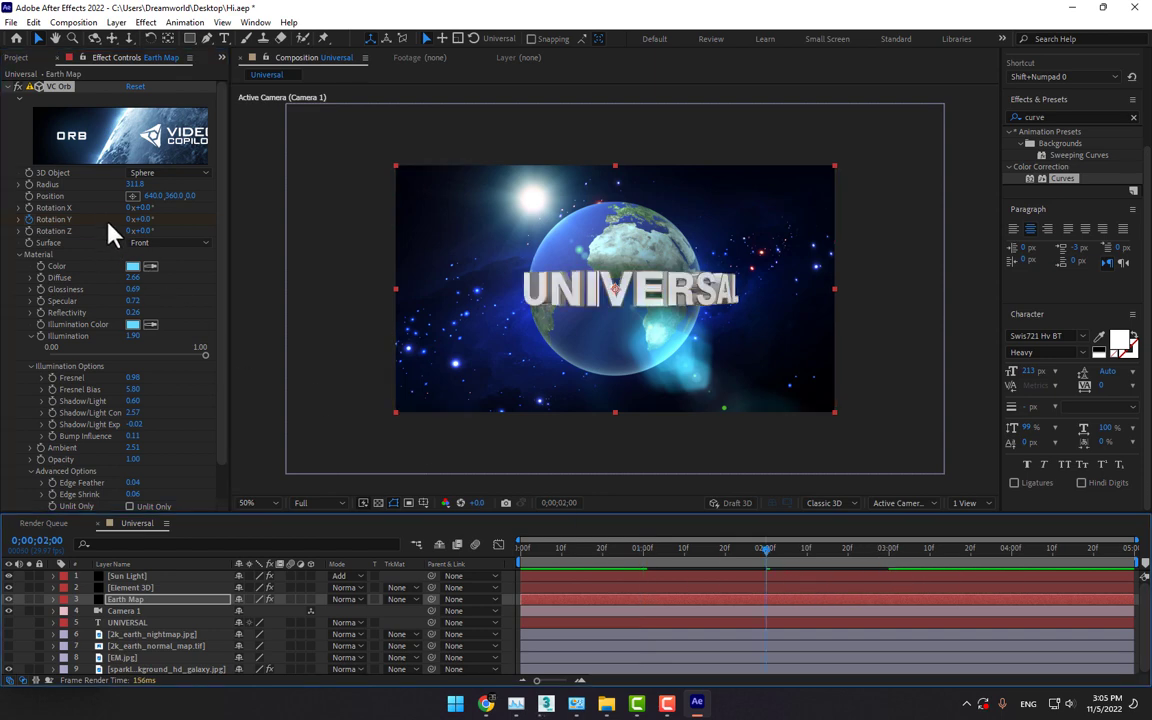
left_click_drag(141, 220, 4, 385)
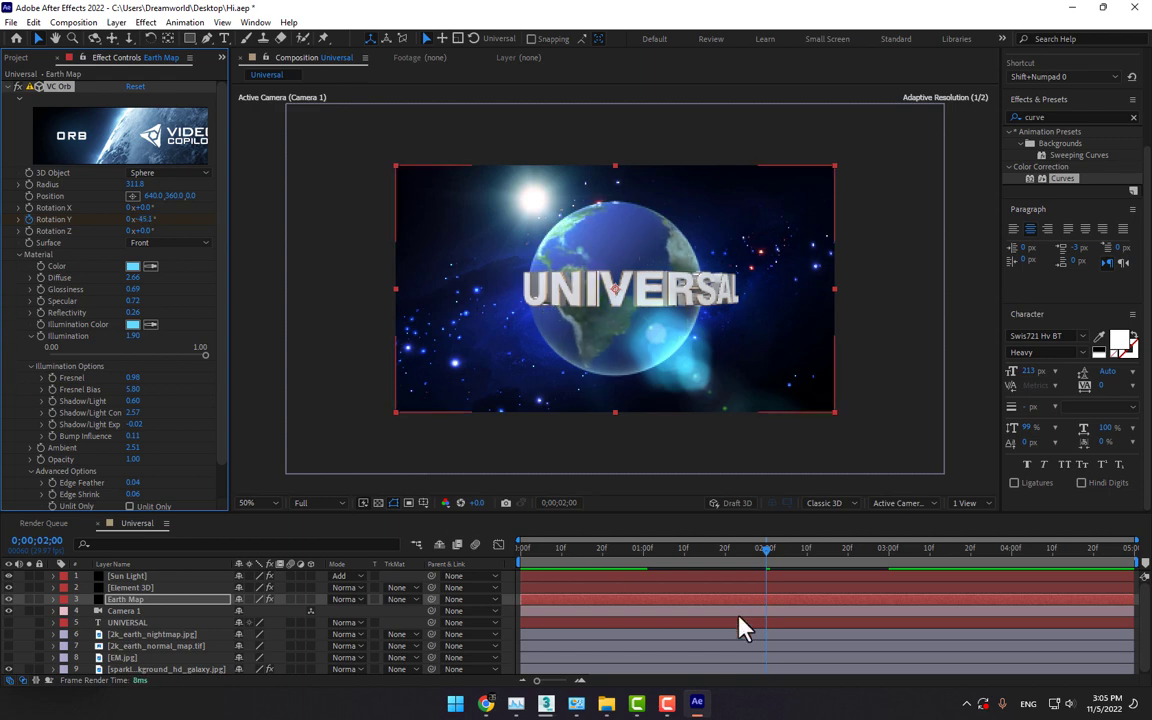
Keyframe VC Orb's Rotation Y on the Earth Map layer at -55.7° at 0;00;03;00.
left_click(889, 551)
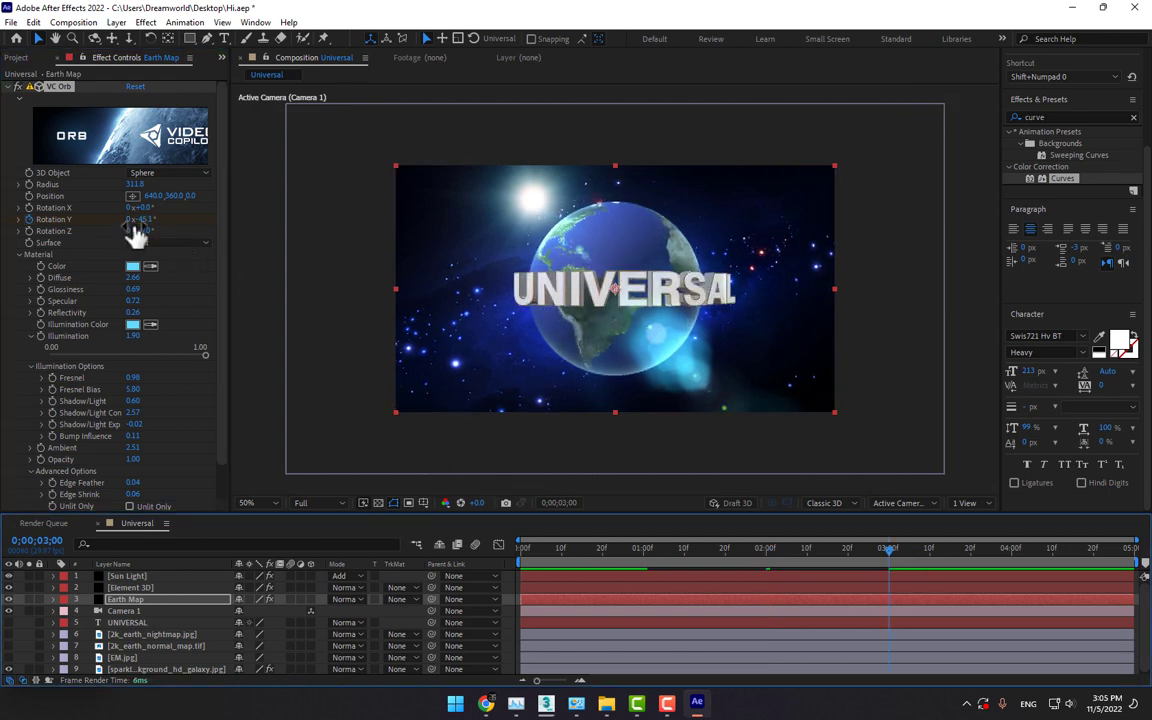
left_click_drag(146, 230, 105, 254)
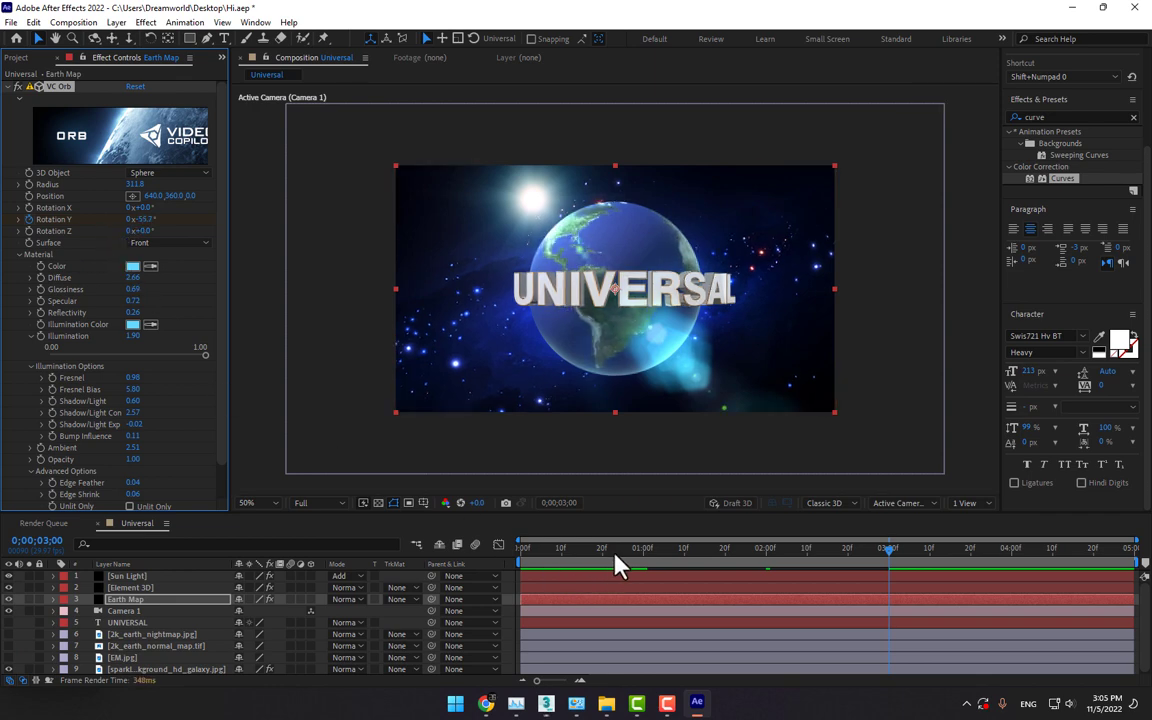
At 0;00;01;00, set the Sun Light flare's scale to 0.0 and location to about 478, 162, and start keyframing both.
mouse_move(630, 556)
left_mouse_down()
mouse_move(787, 545)
mouse_move(644, 552)
left_mouse_up()
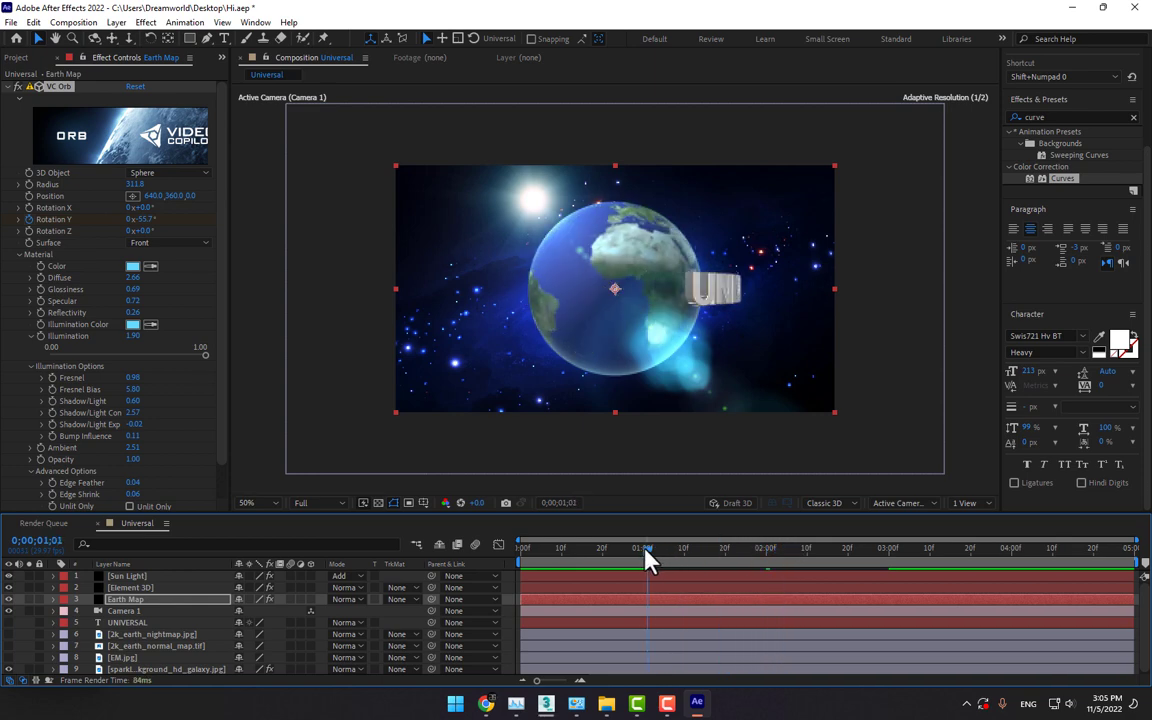
left_click(141, 576)
left_click(84, 88)
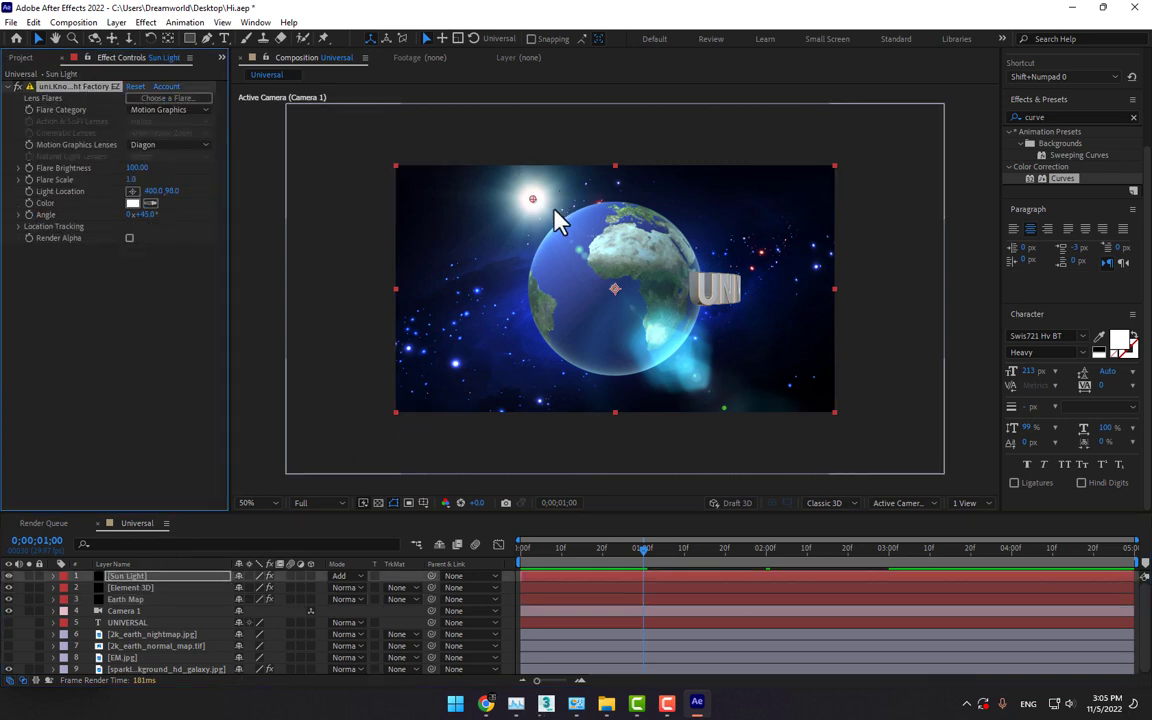
left_click_drag(130, 184, 103, 216)
left_click_drag(532, 200, 559, 221)
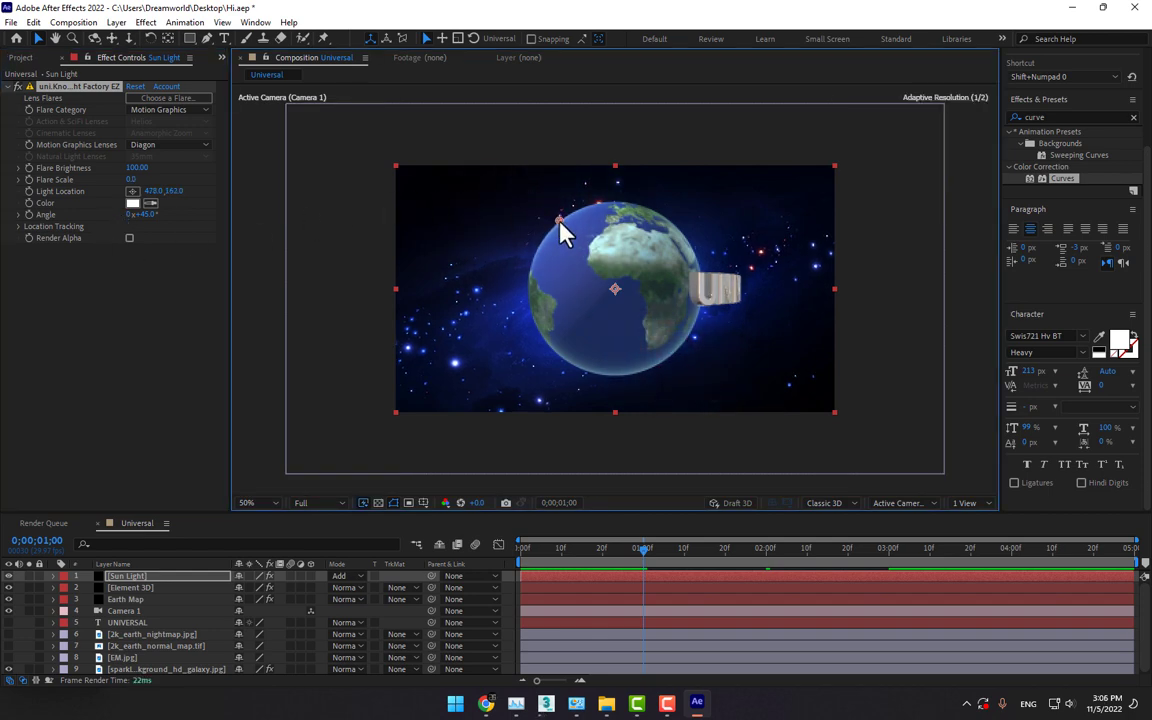
left_click(29, 180)
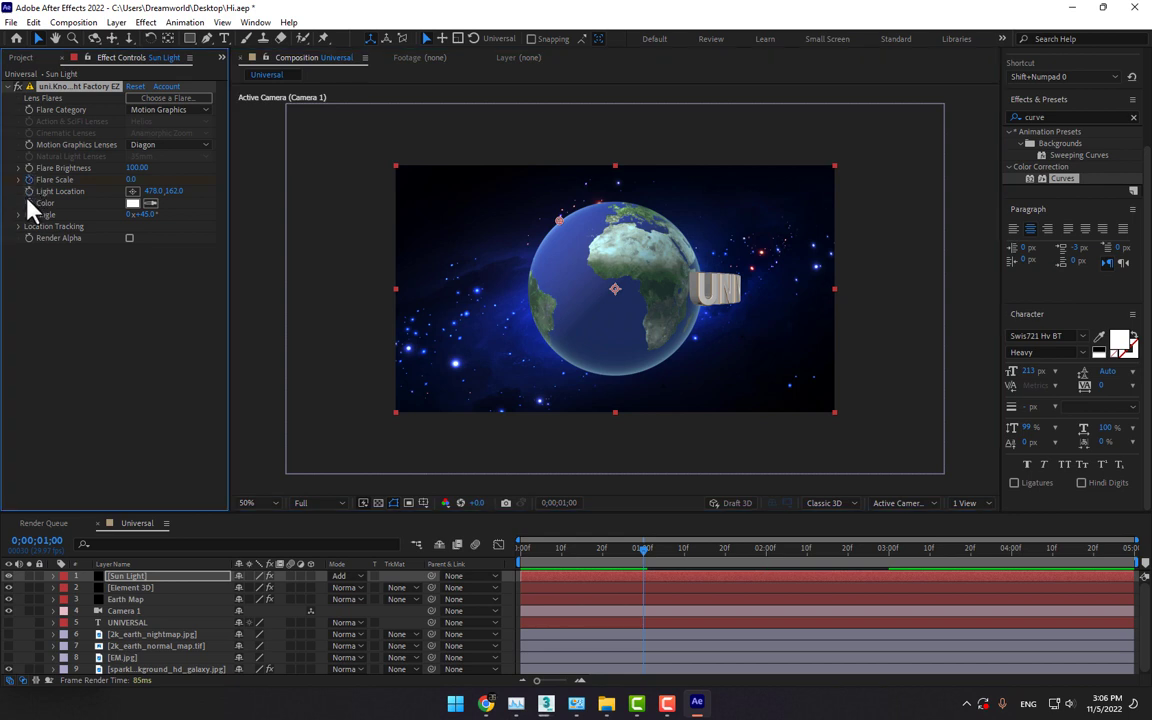
At 0;00;02;00, keyframe the Sun Light flare's location at about 384, 116 and its scale at 0.8.
left_click(766, 556)
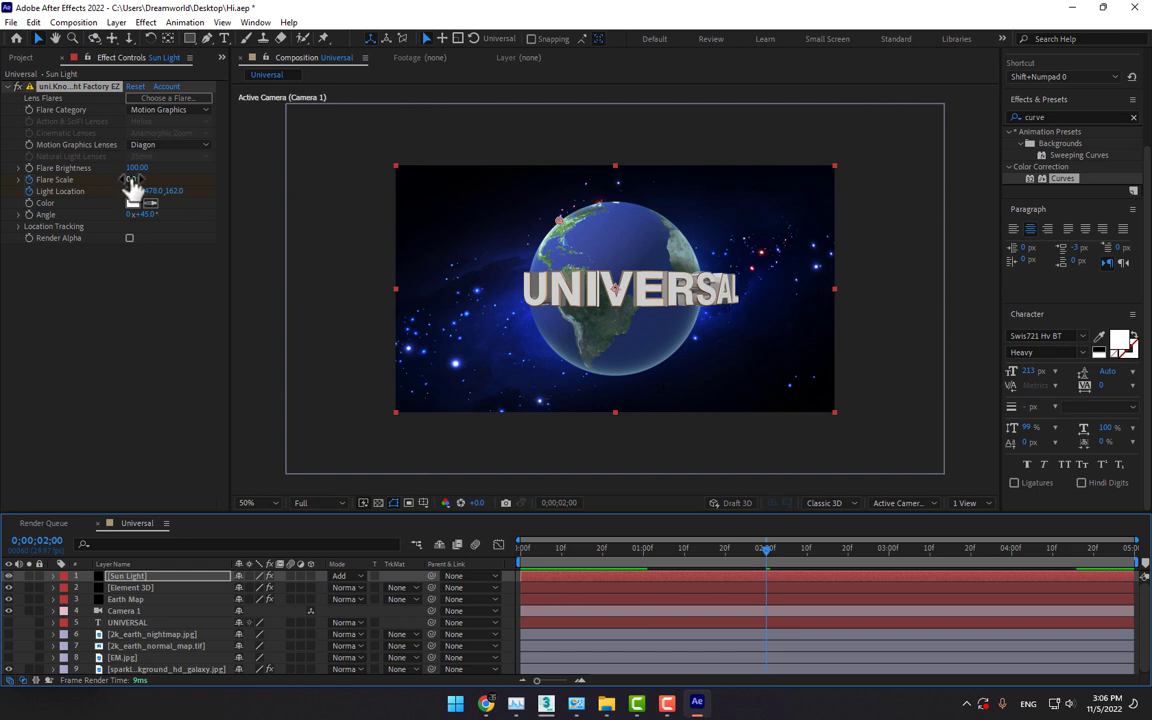
left_click_drag(561, 223, 541, 211)
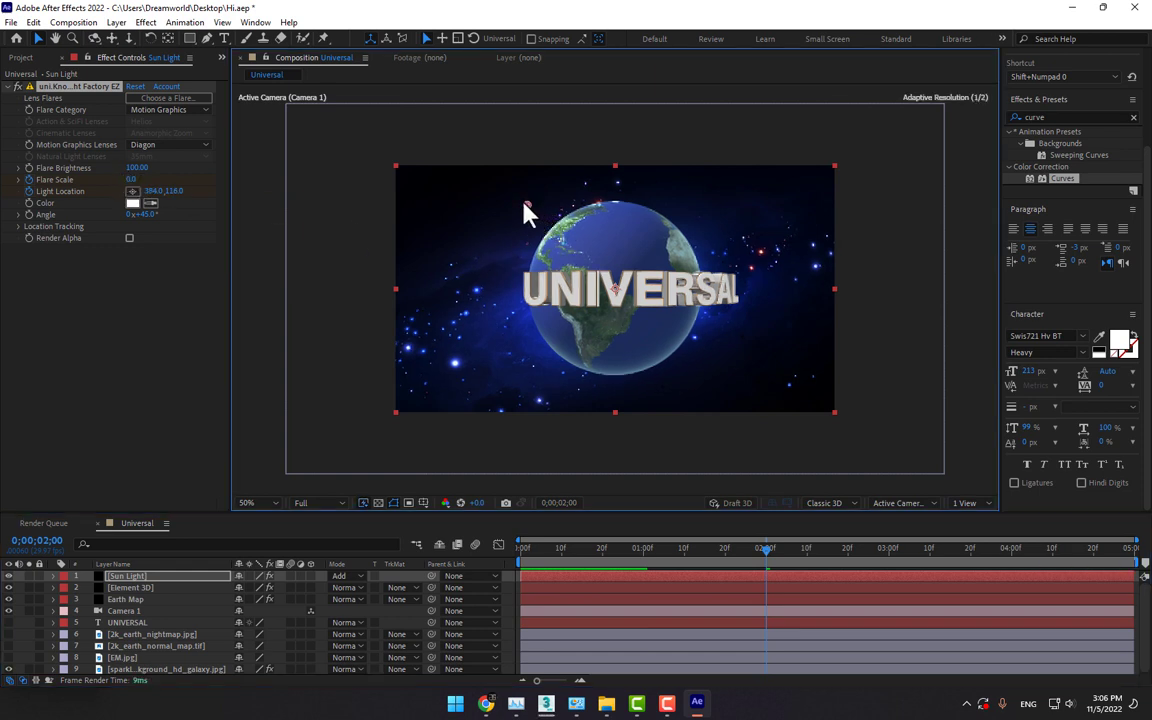
mouse_move(131, 179)
left_mouse_down()
mouse_move(442, 177)
mouse_move(680, 200)
left_mouse_up()
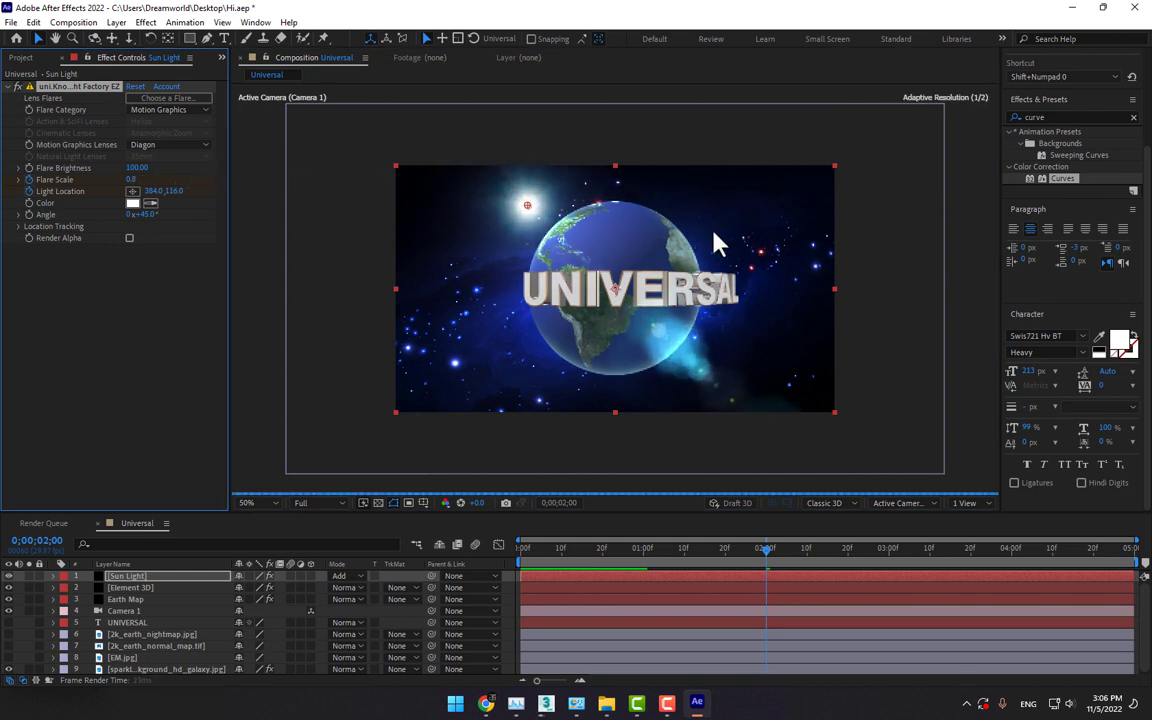
At 0;00;03;00, keyframe the Sun Light flare's scale at 1.0 and its location at about 334, 86, then deselect the layer.
left_click(713, 556)
left_click_drag(722, 558, 893, 555)
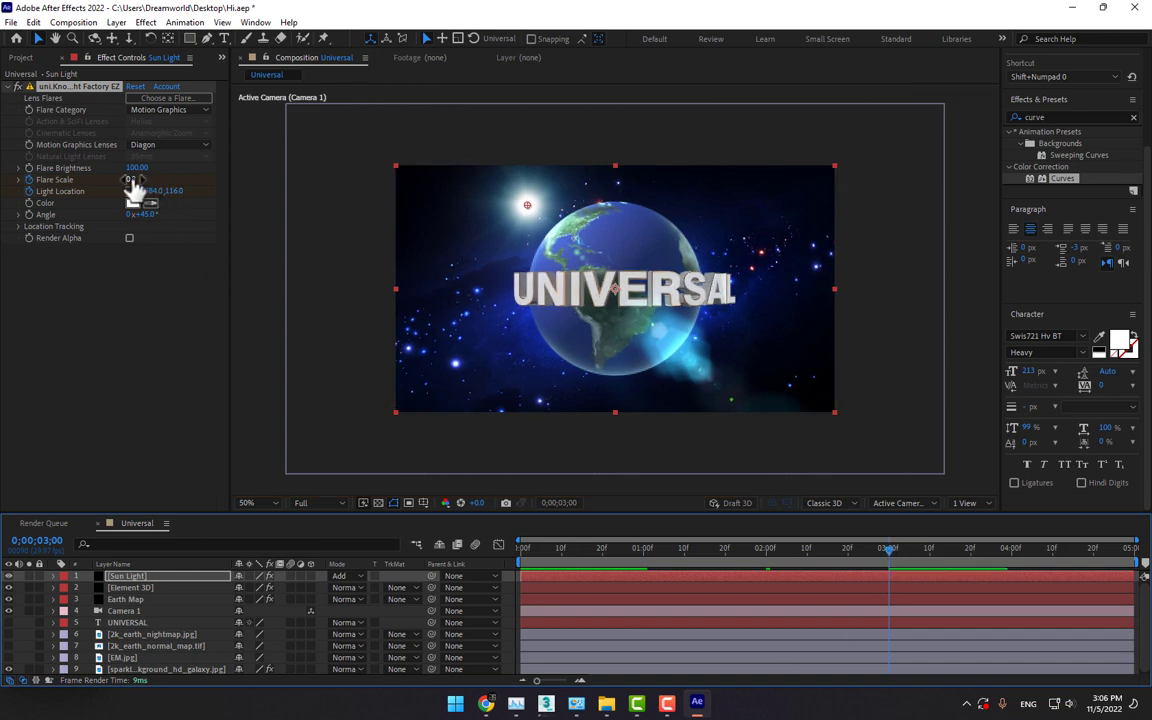
left_click_drag(132, 180, 215, 180)
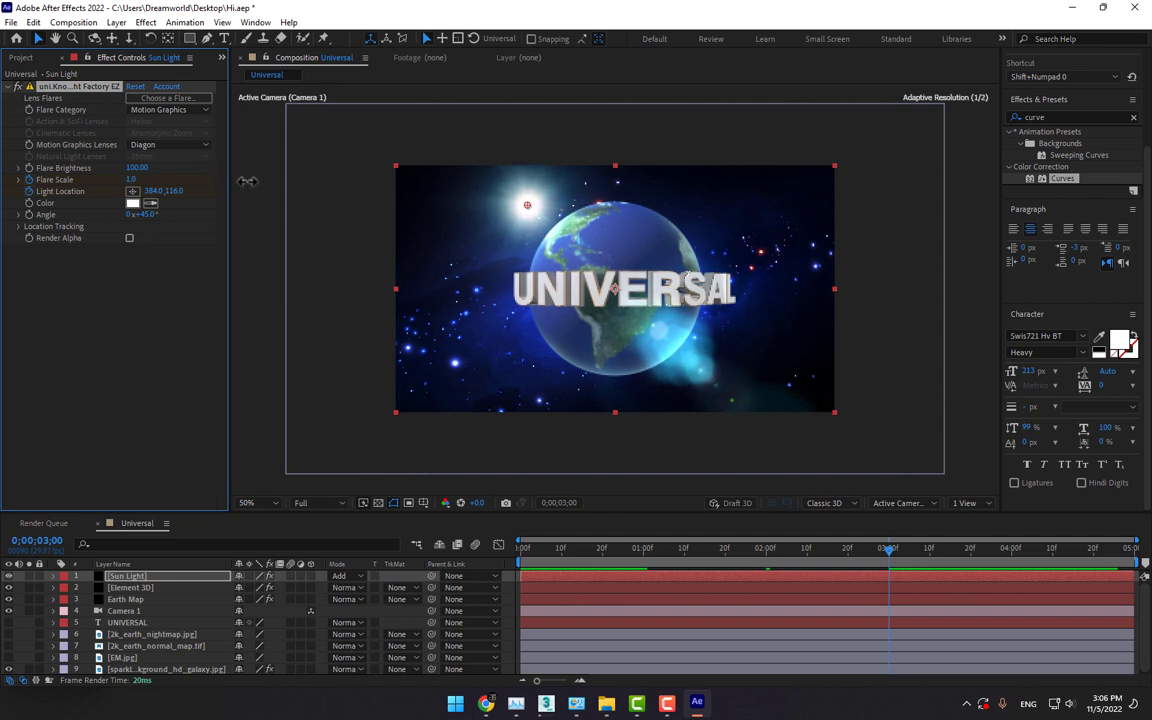
left_click_drag(527, 206, 510, 193)
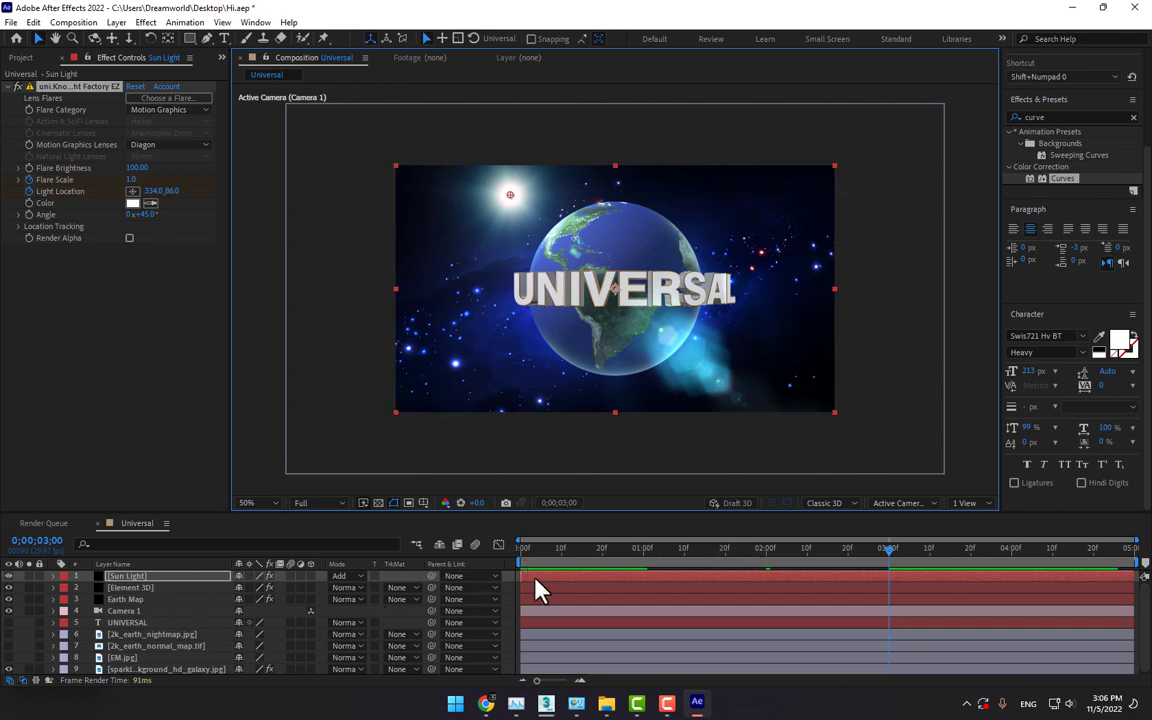
left_click(508, 622)
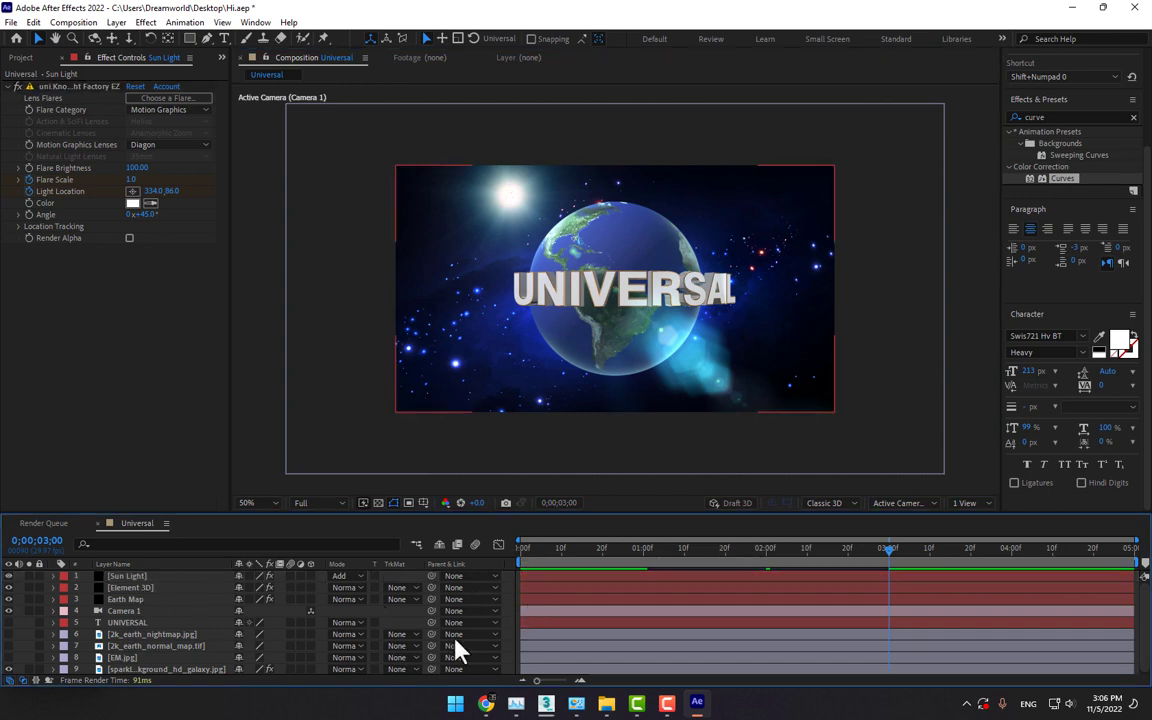
Apply the Stylize Glow effect to the Element 3D layer with threshold 80%, radius 44 and intensity 0.5.
left_click(150, 588)
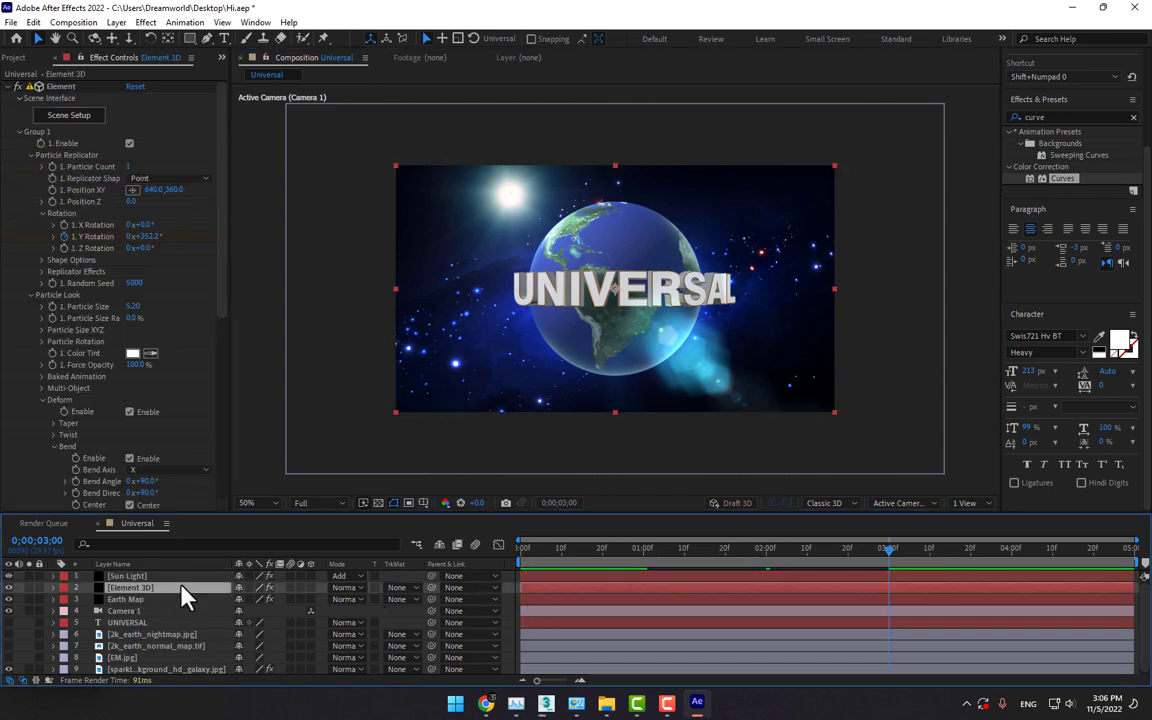
left_click(1068, 117)
type("glow")
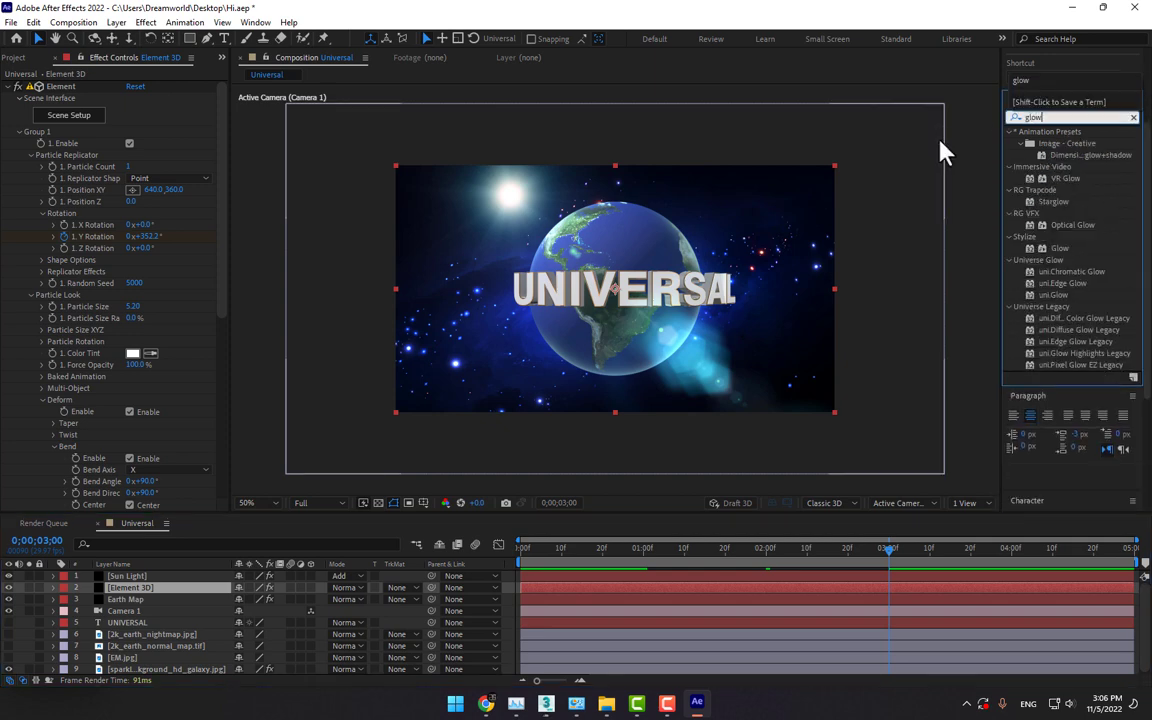
double_click(1059, 248)
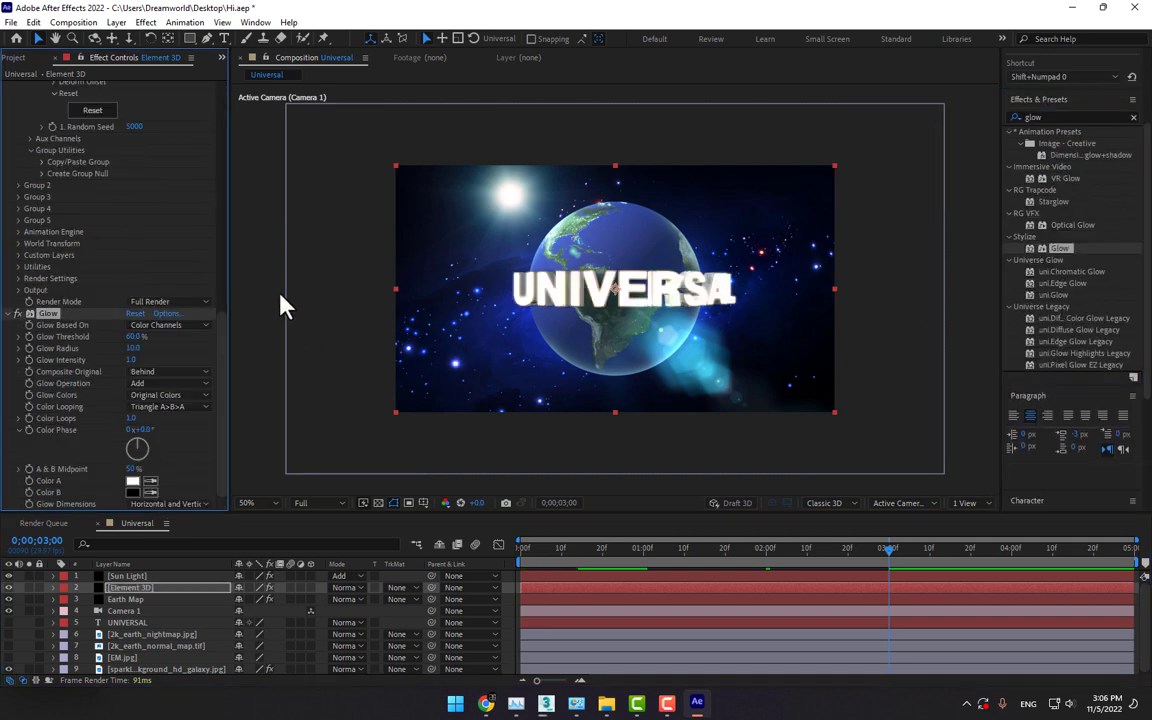
left_click_drag(133, 337, 185, 364)
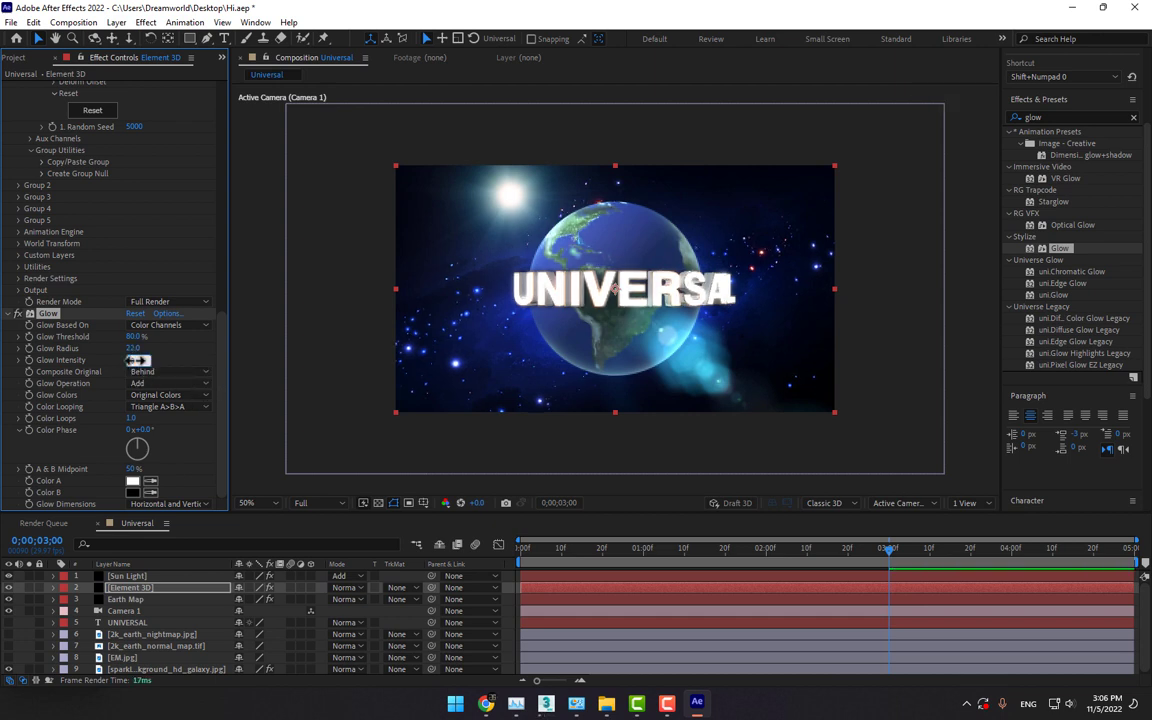
left_click_drag(135, 360, 153, 350)
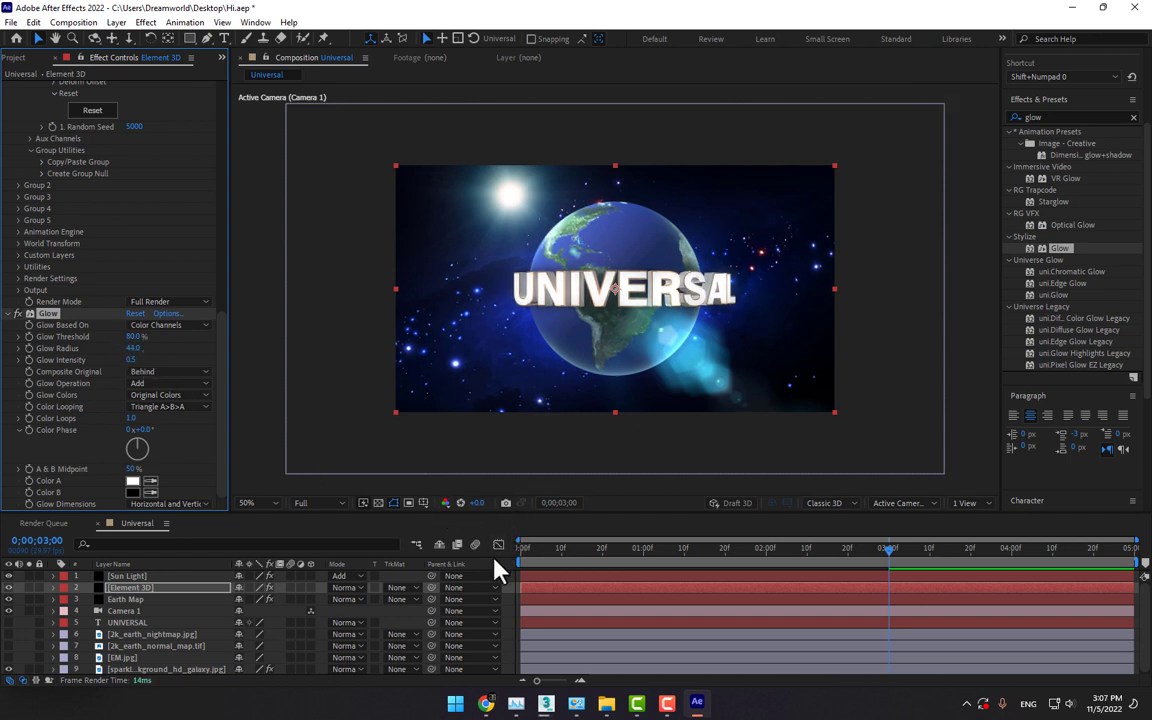
Scale the galaxy background image layer to 84% and deselect it.
left_click(166, 669)
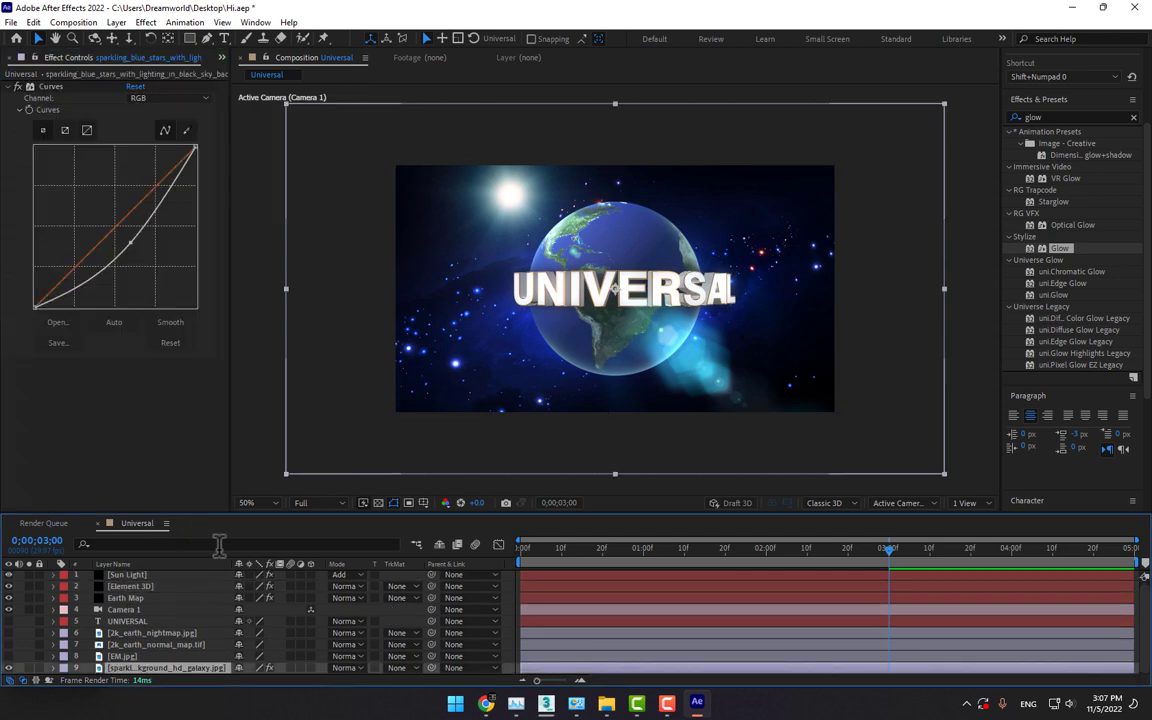
key("s")
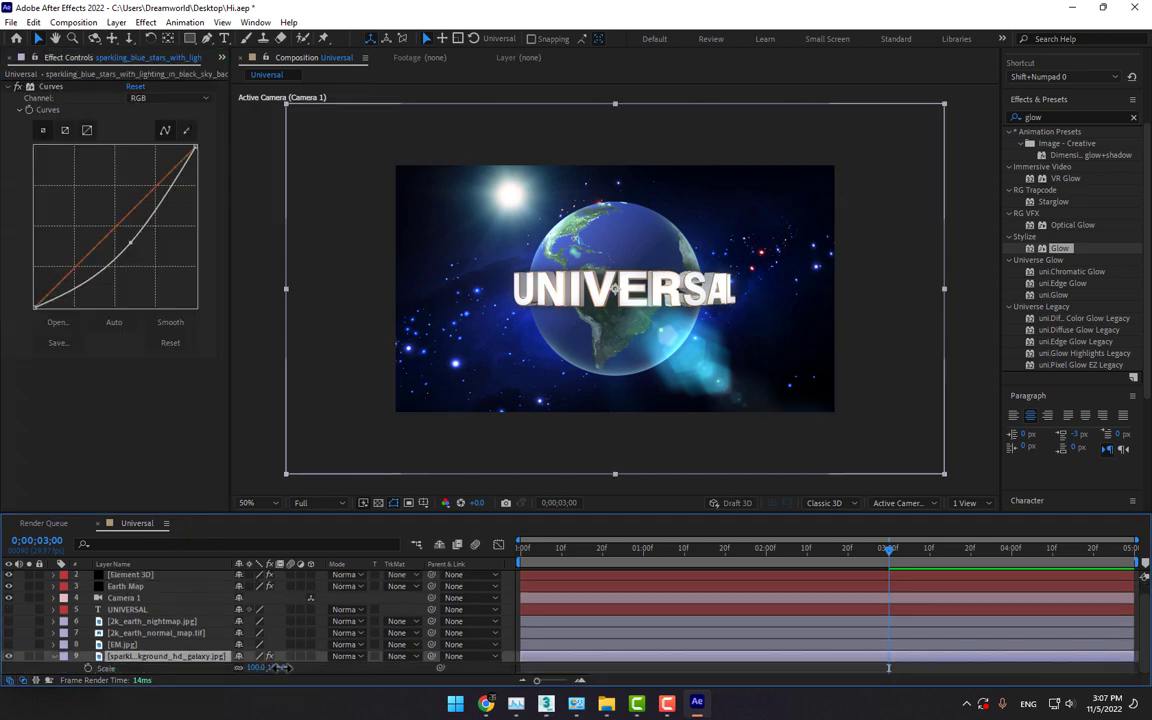
mouse_move(284, 668)
left_mouse_down()
mouse_move(311, 671)
mouse_move(265, 684)
mouse_move(287, 683)
left_mouse_up()
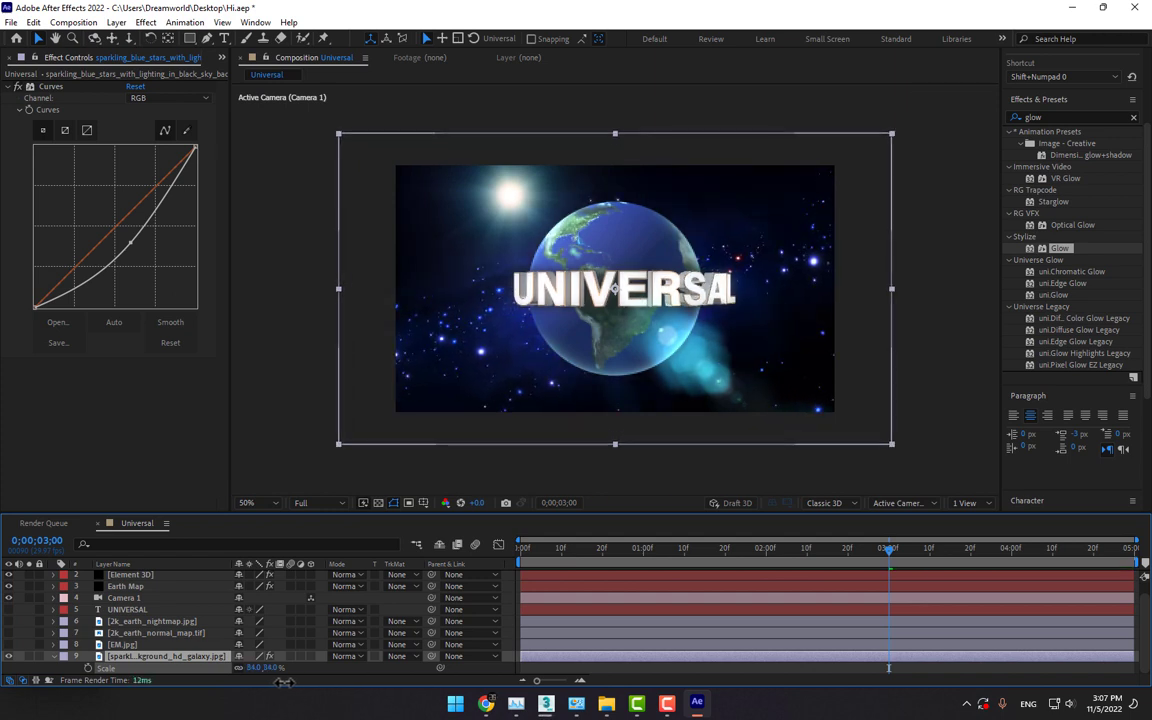
left_click(512, 634)
scroll(130, 612, "up", 1)
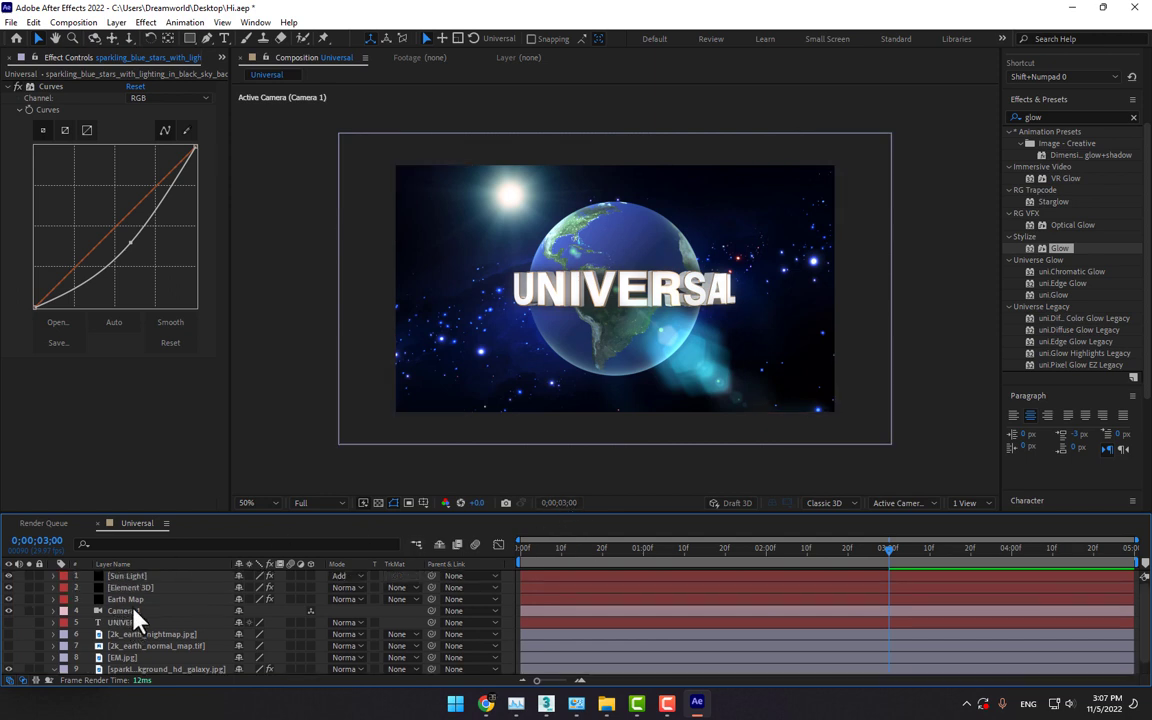
At 0;00;02;00, start keyframing Camera 1's Position, Orientation and X, Y and Z Rotation.
left_click(145, 611)
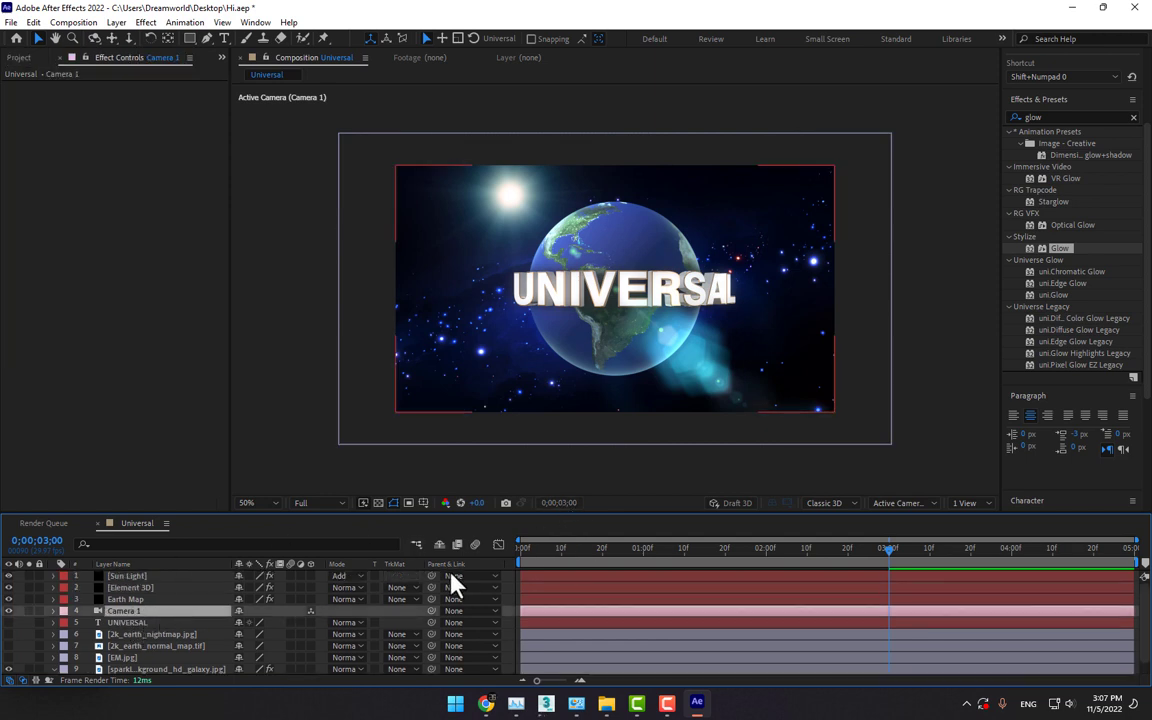
left_click(767, 553)
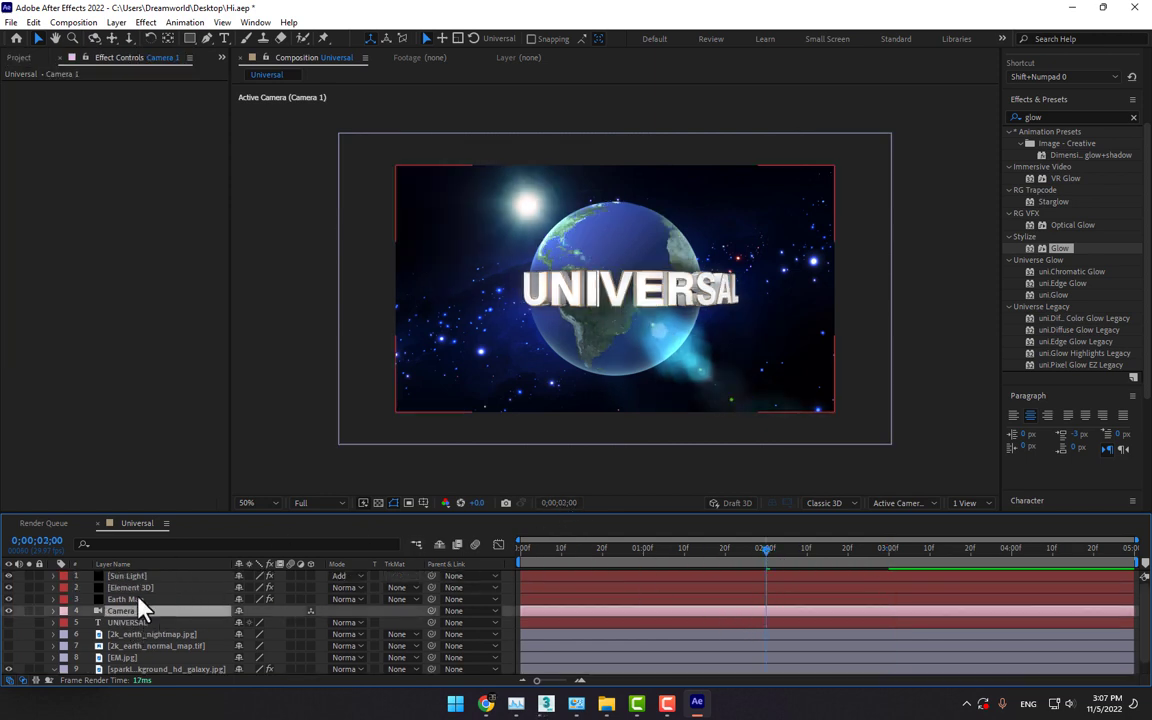
key("p")
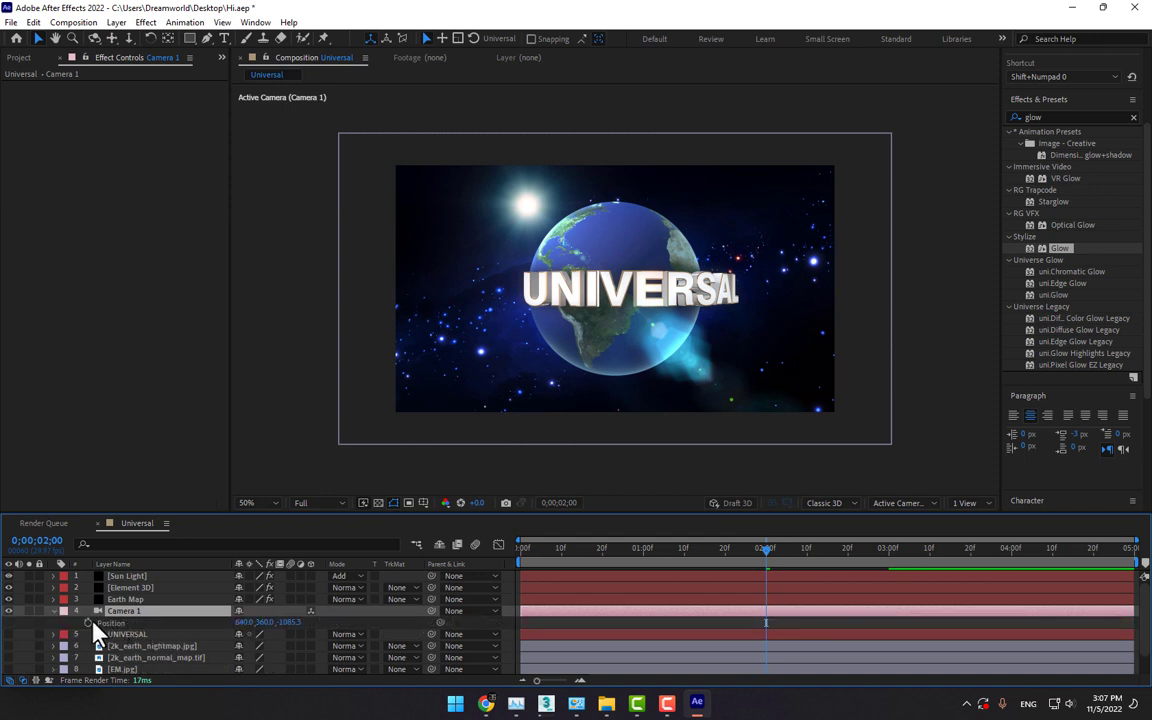
key("r")
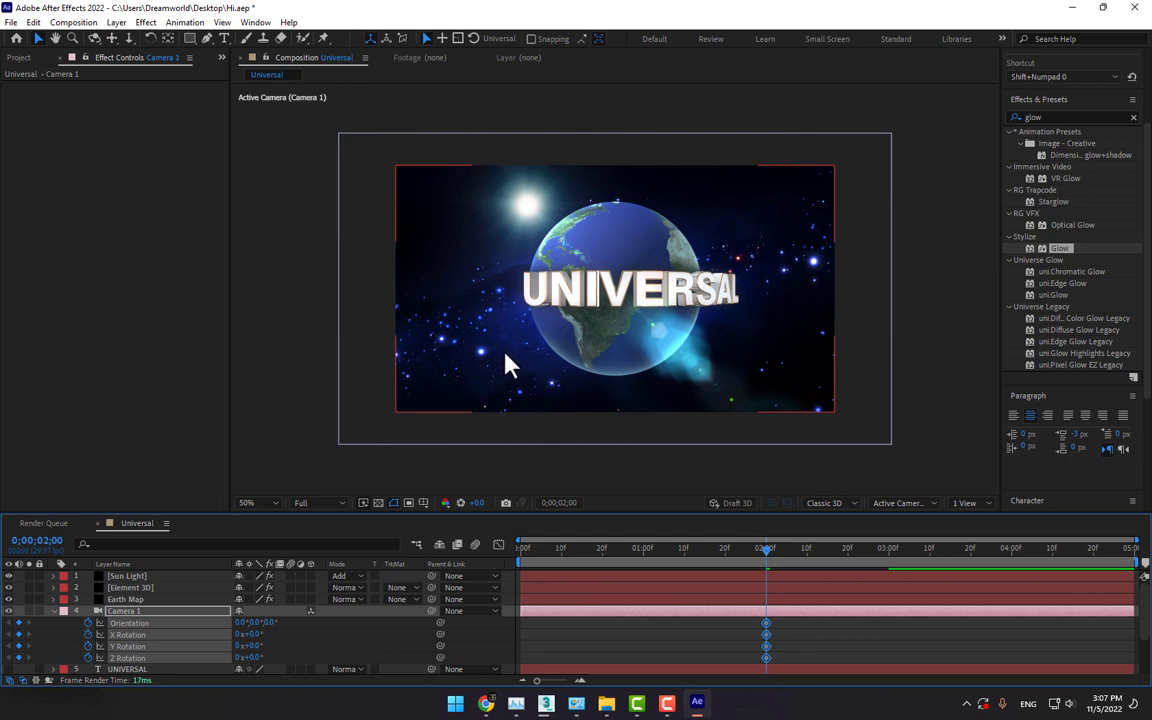
At 0;00;01;00, dolly Camera 1 in close to the globe and orbit it so the title's first letters swing into view.
left_click(644, 560)
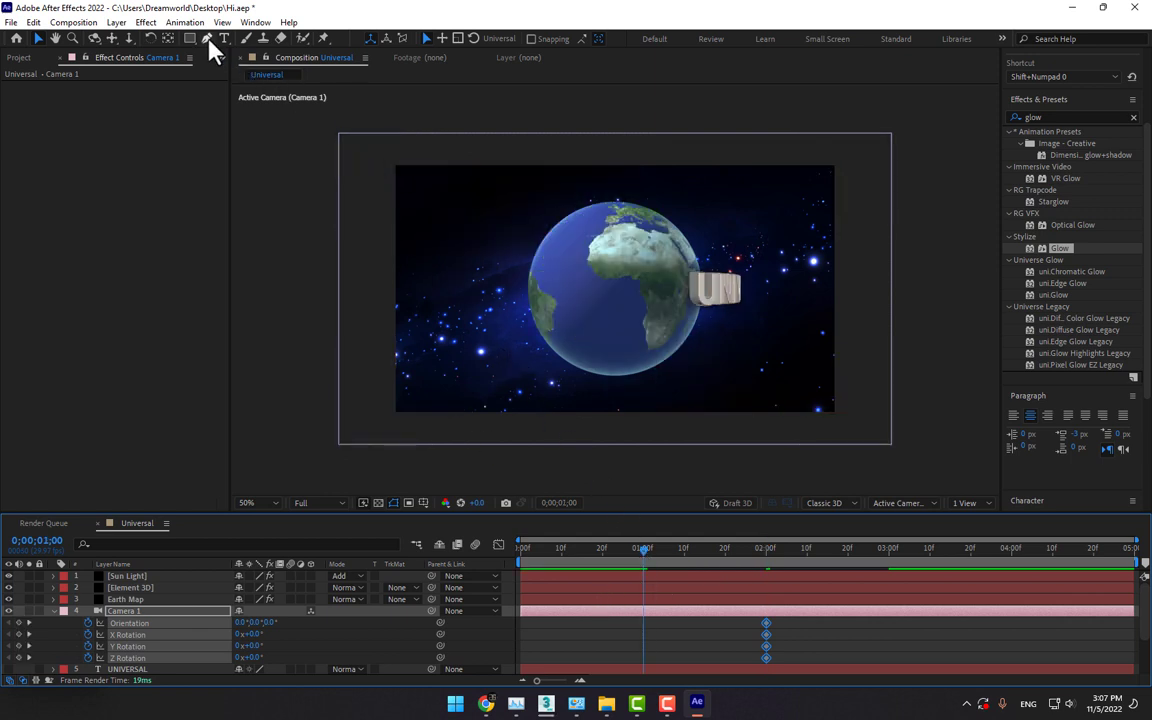
left_click(129, 38)
left_click_drag(655, 255, 734, 268)
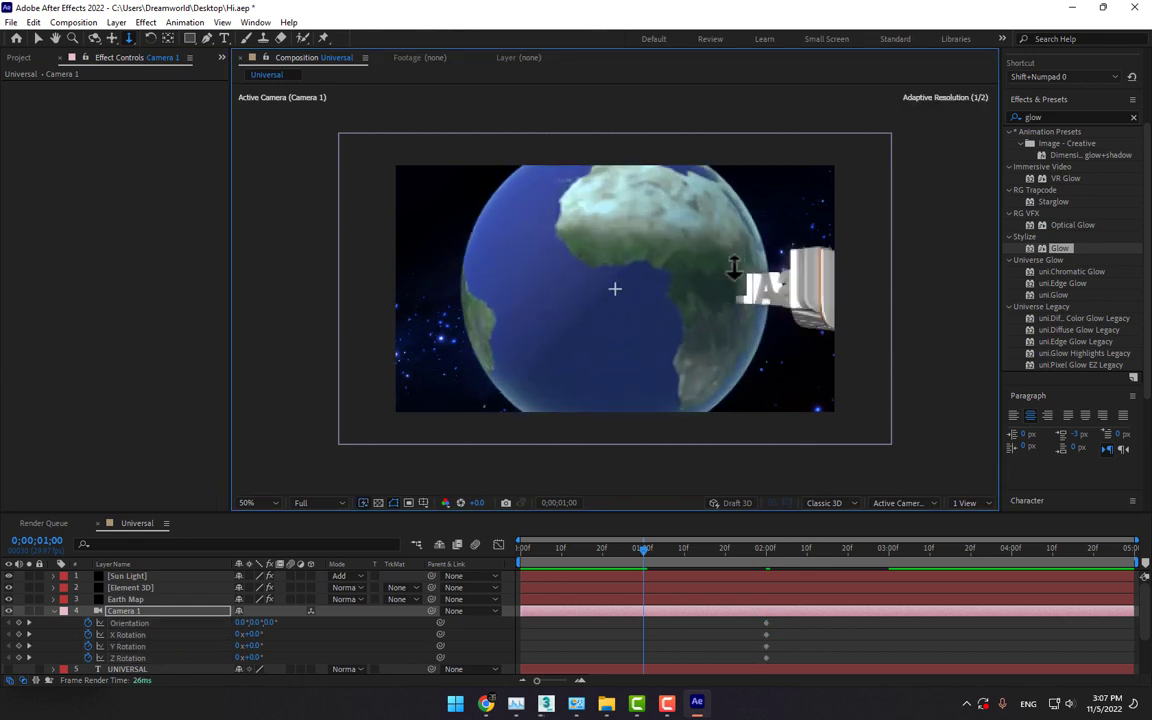
left_click(94, 38)
left_click_drag(720, 232, 787, 248)
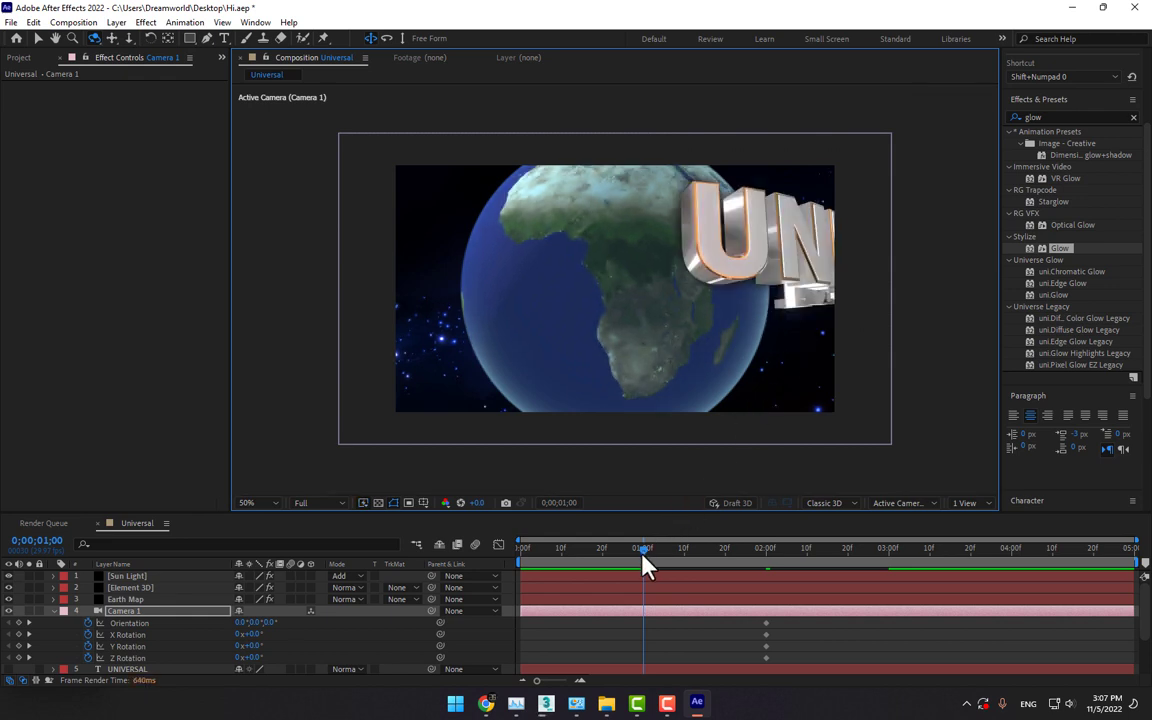
left_click_drag(645, 558, 842, 541)
Fit the composition view up to 100% and trim the work area to run from 0;00;01;00 to 0;00;04;00.
left_click(268, 503)
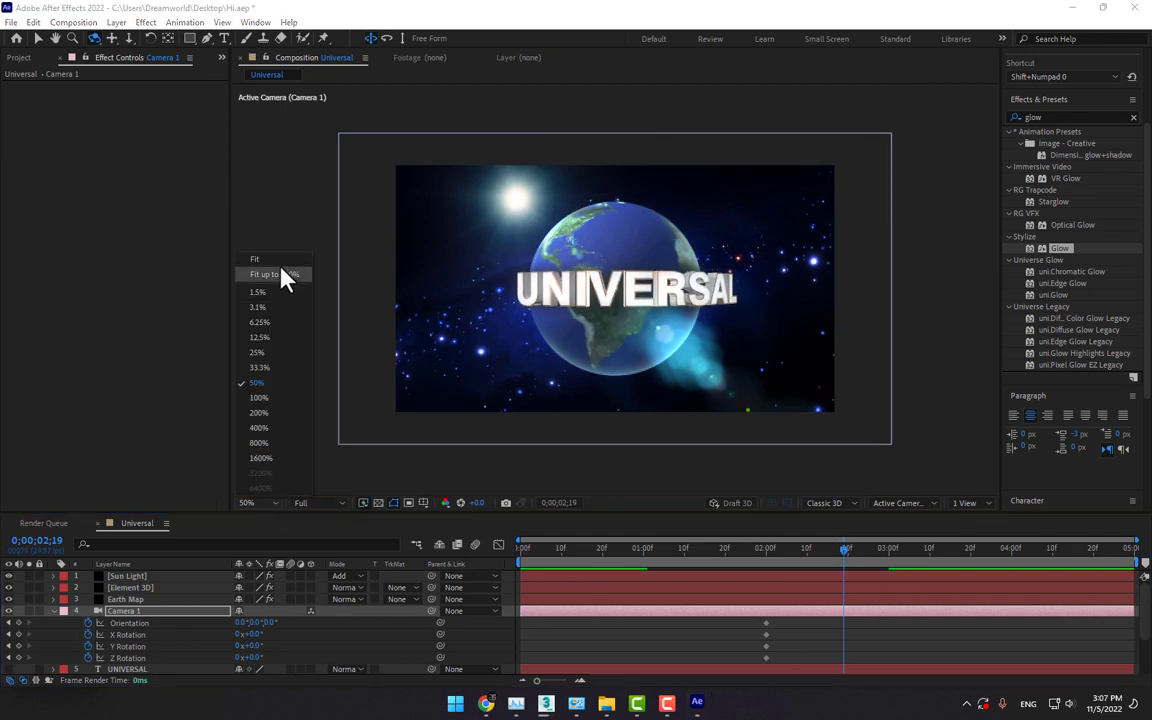
left_click(283, 278)
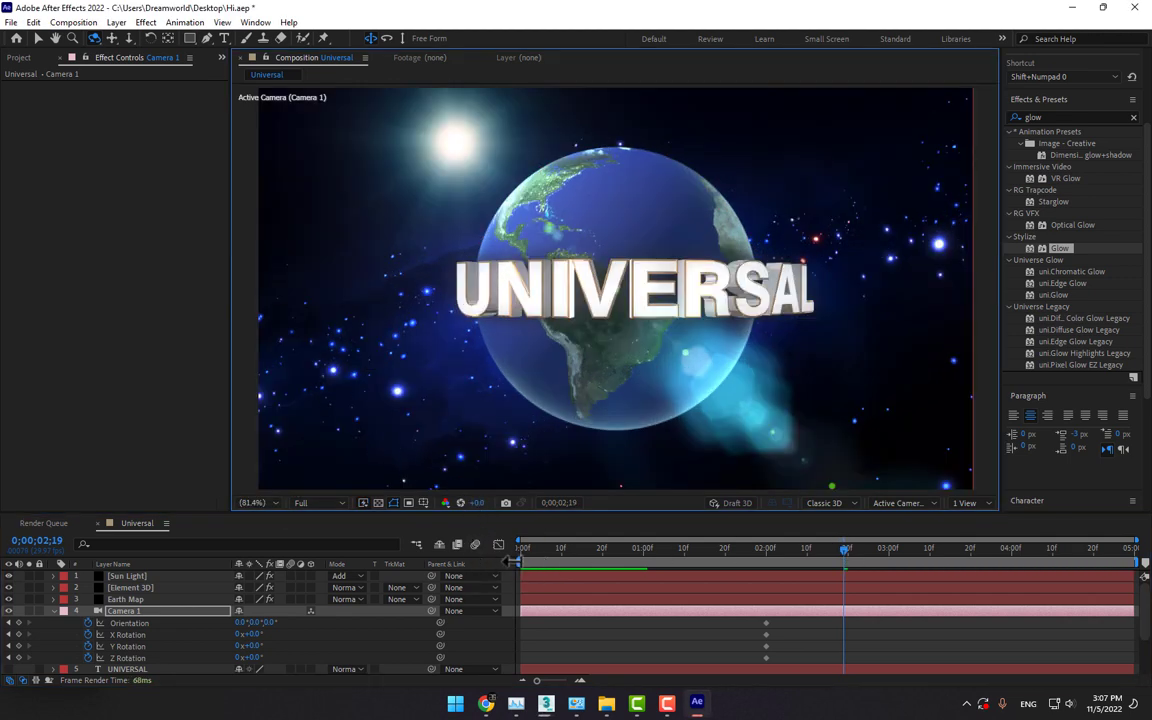
left_click_drag(510, 560, 664, 585)
left_click_drag(1098, 567, 1014, 572)
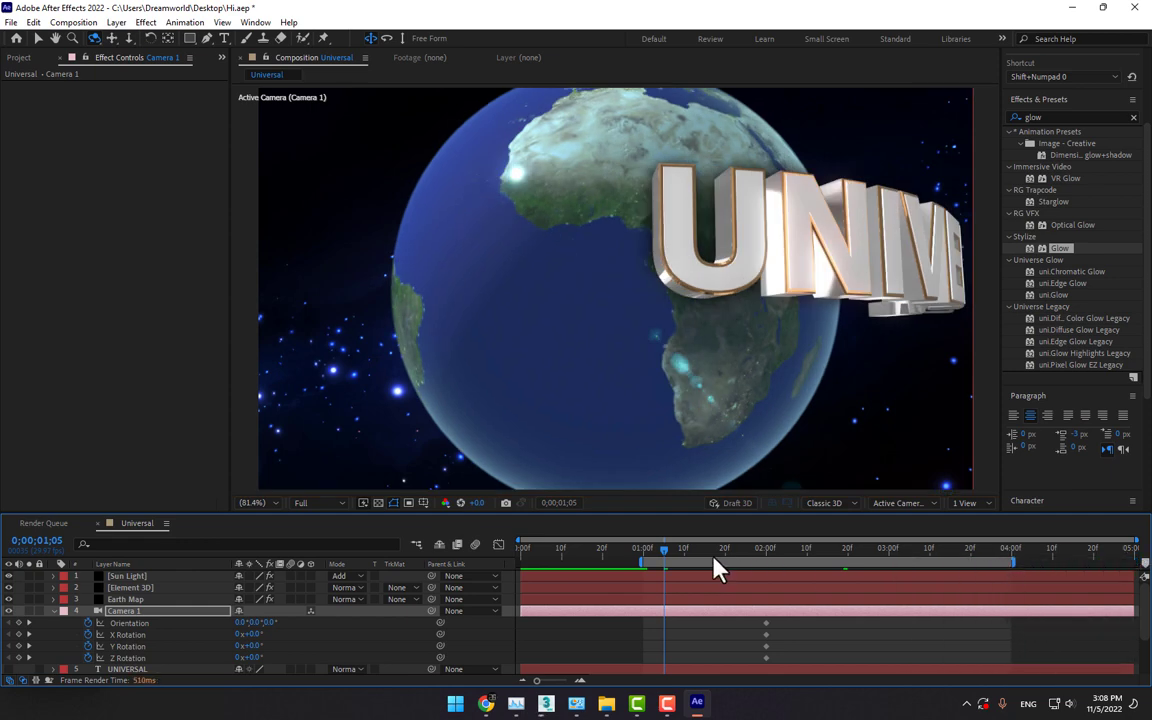
Play a preview of the intro animation within the work area.
left_click_drag(664, 548, 656, 548)
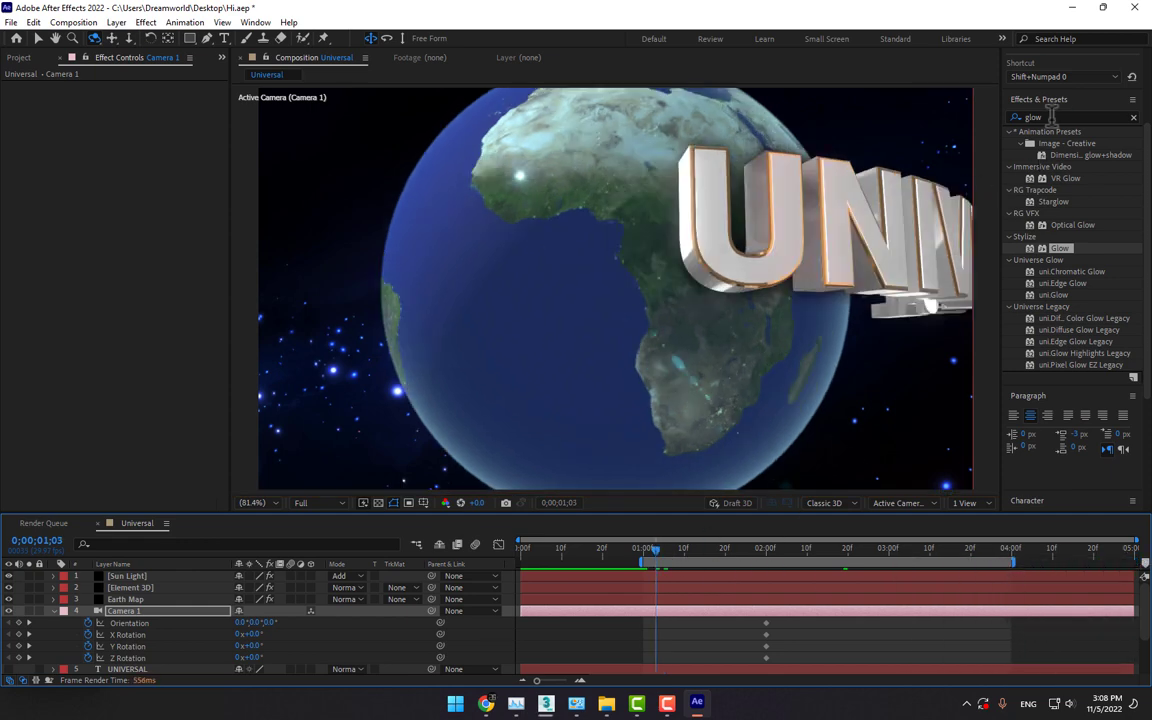
scroll(1144, 264, "up", 4)
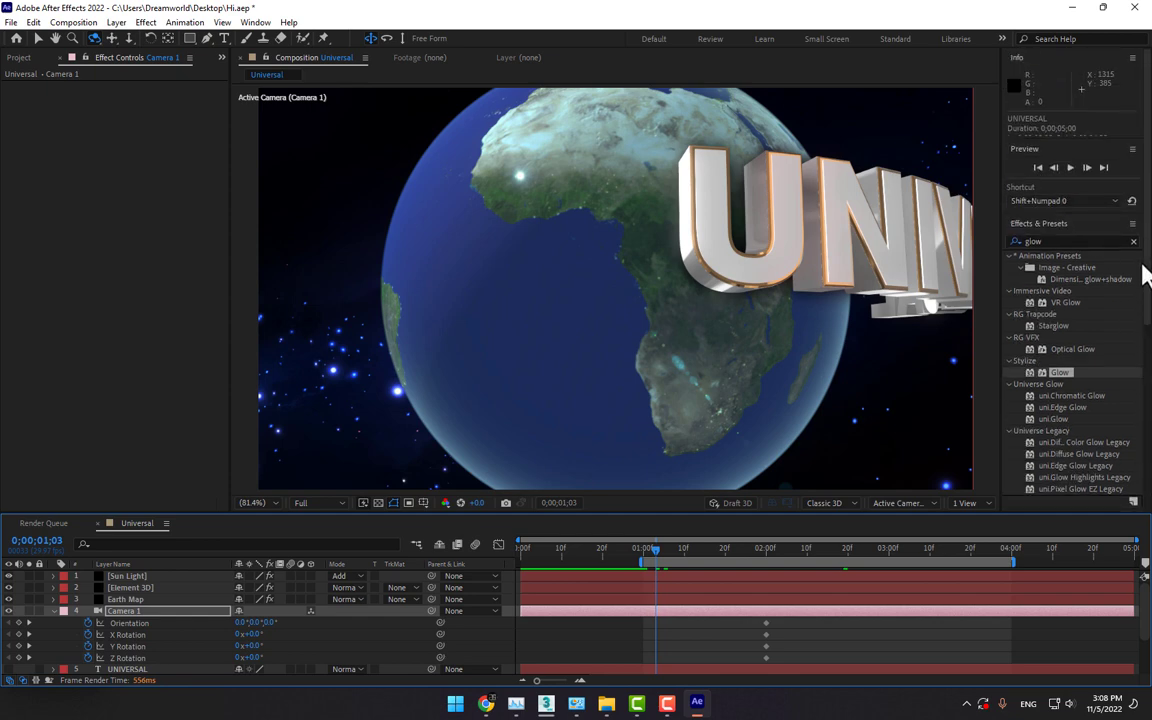
left_click(1069, 168)
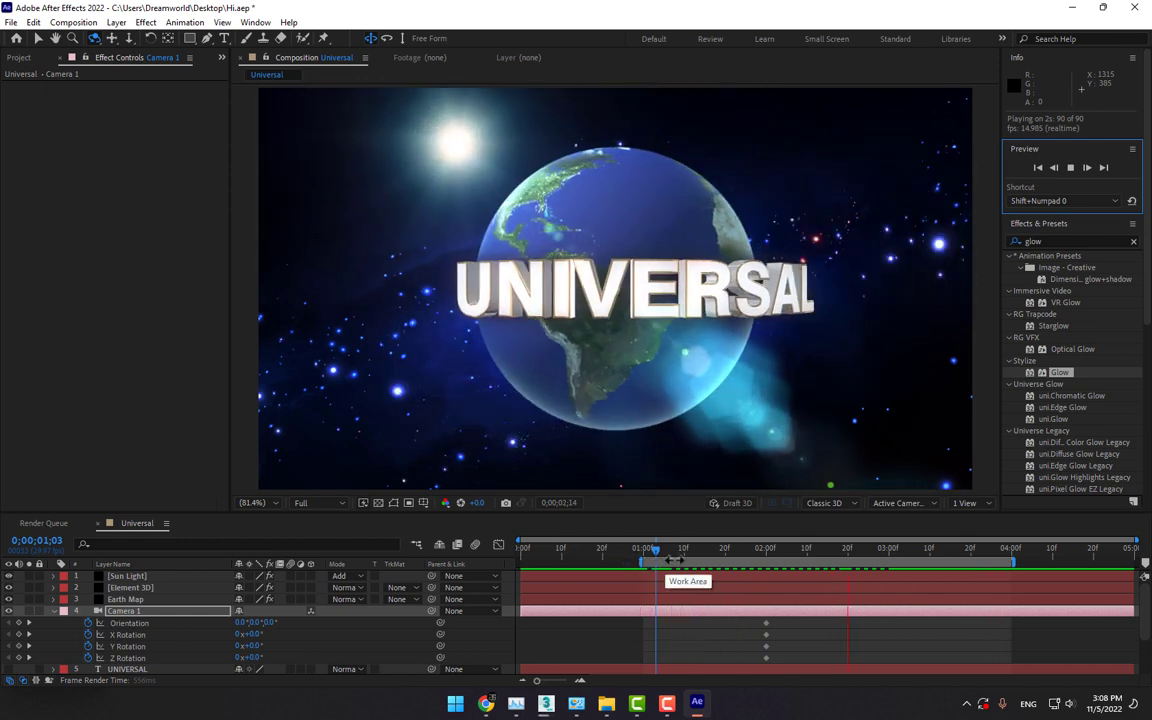
At 0;00;01;28, try the Streaks motion graphics lens on the Sun Light flare and move its light location to about 422, 148.
left_click(757, 549)
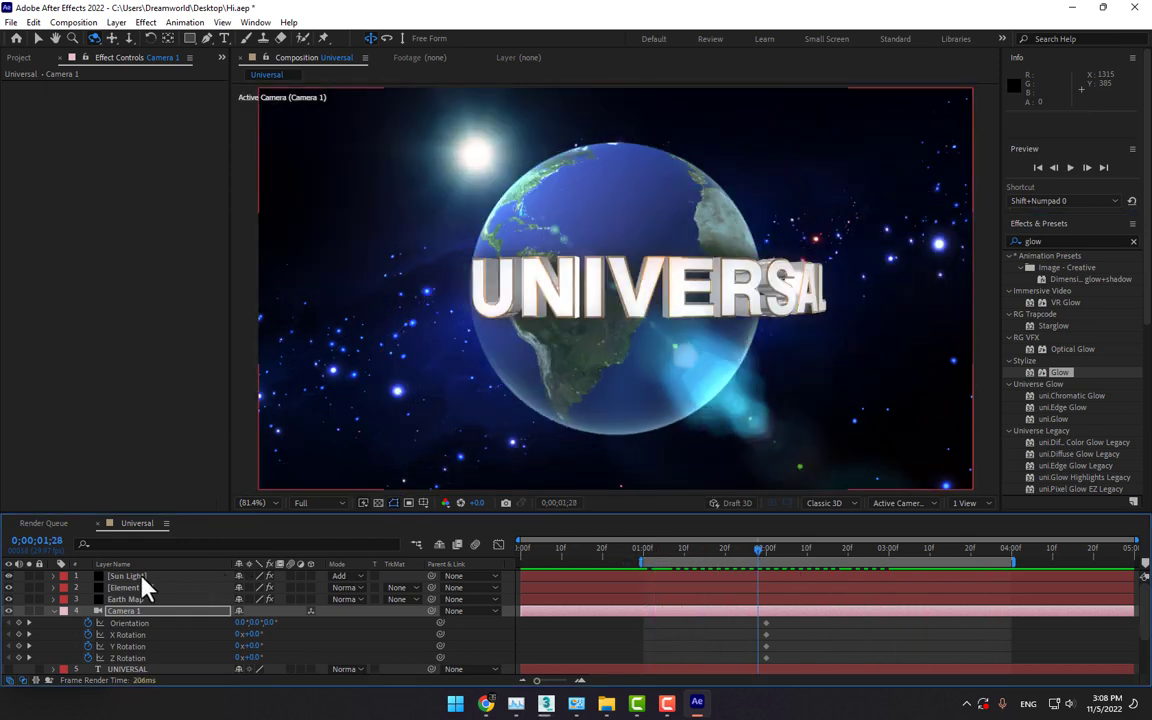
left_click(140, 577)
left_click(158, 144)
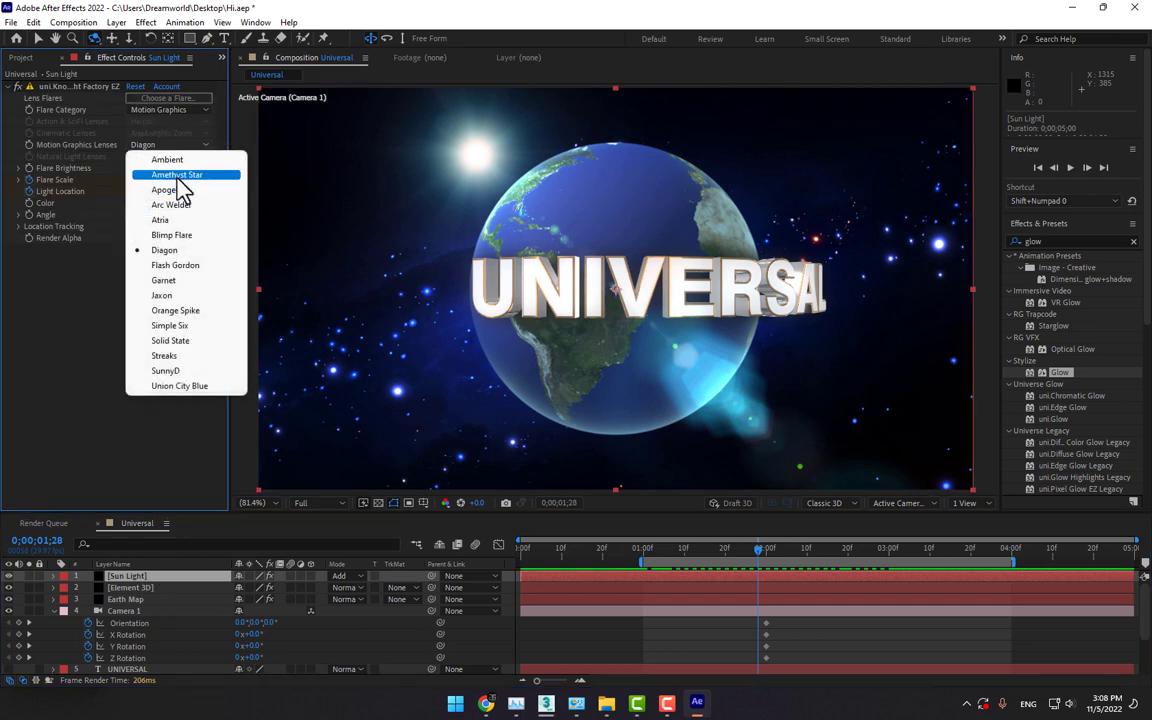
left_click(194, 357)
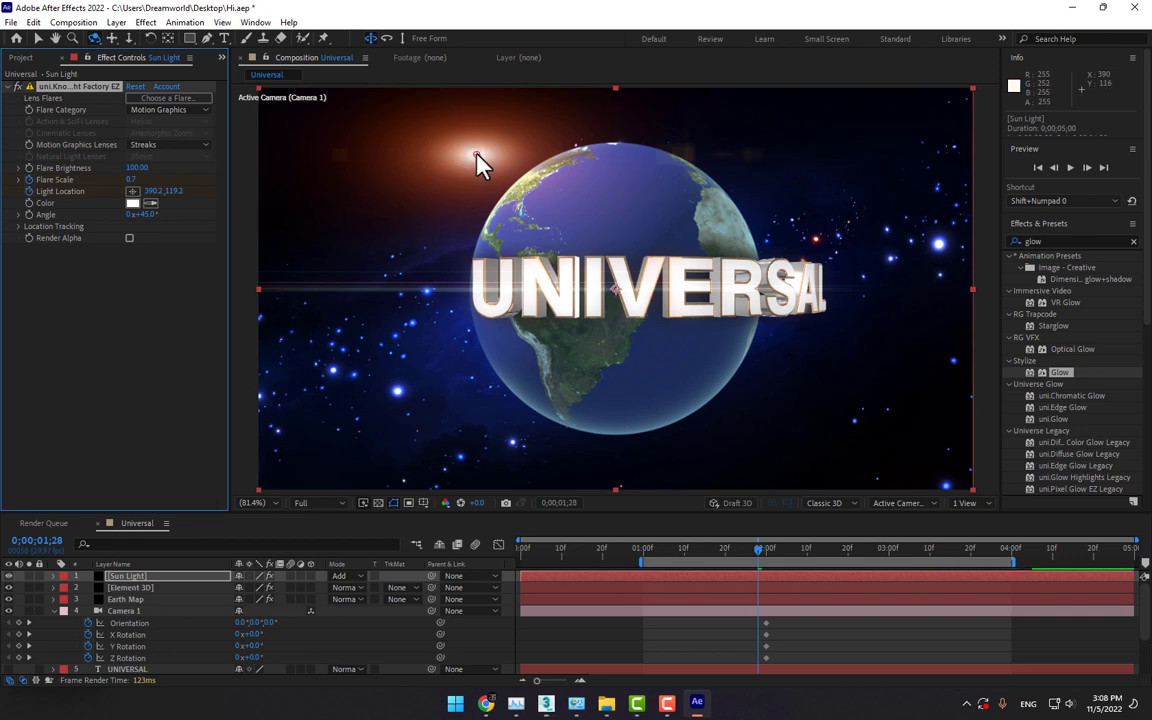
left_click_drag(477, 157, 494, 170)
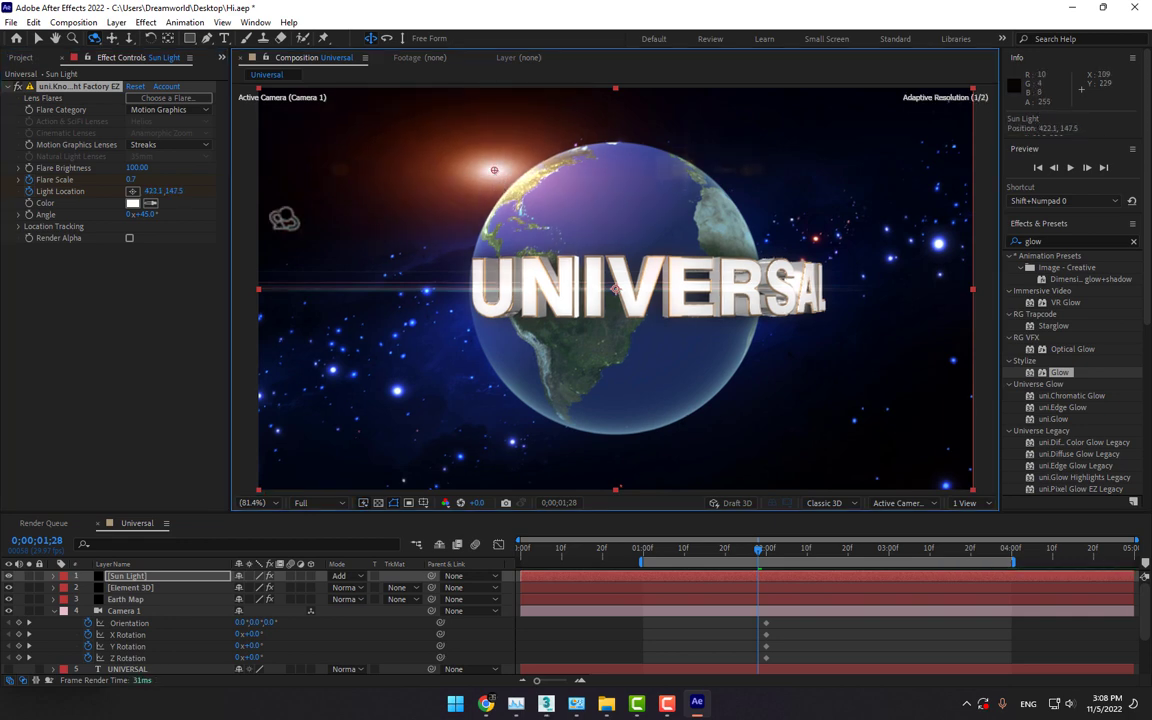
Set the Sun Light flare's motion graphics lens to Simple Six, move its light location to about 450, 167, and scrub through the animation.
left_click(168, 144)
left_click(160, 325)
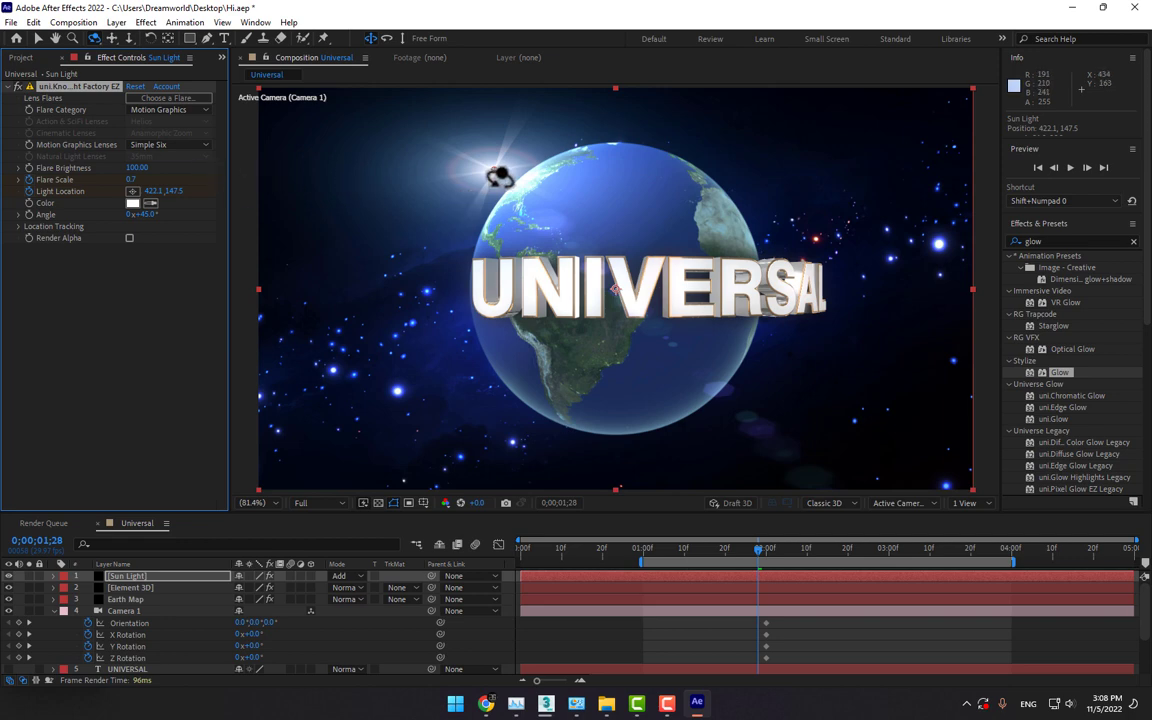
left_click_drag(494, 170, 509, 181)
left_click_drag(771, 560, 935, 553)
left_click_drag(757, 580, 730, 597)
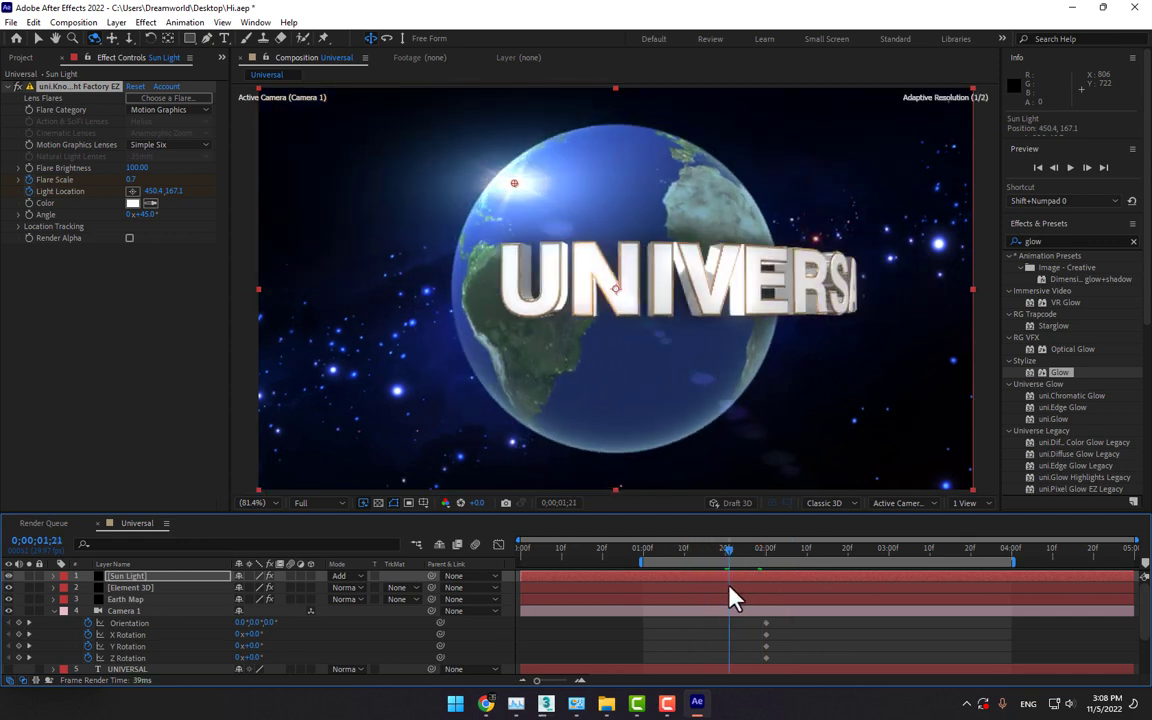